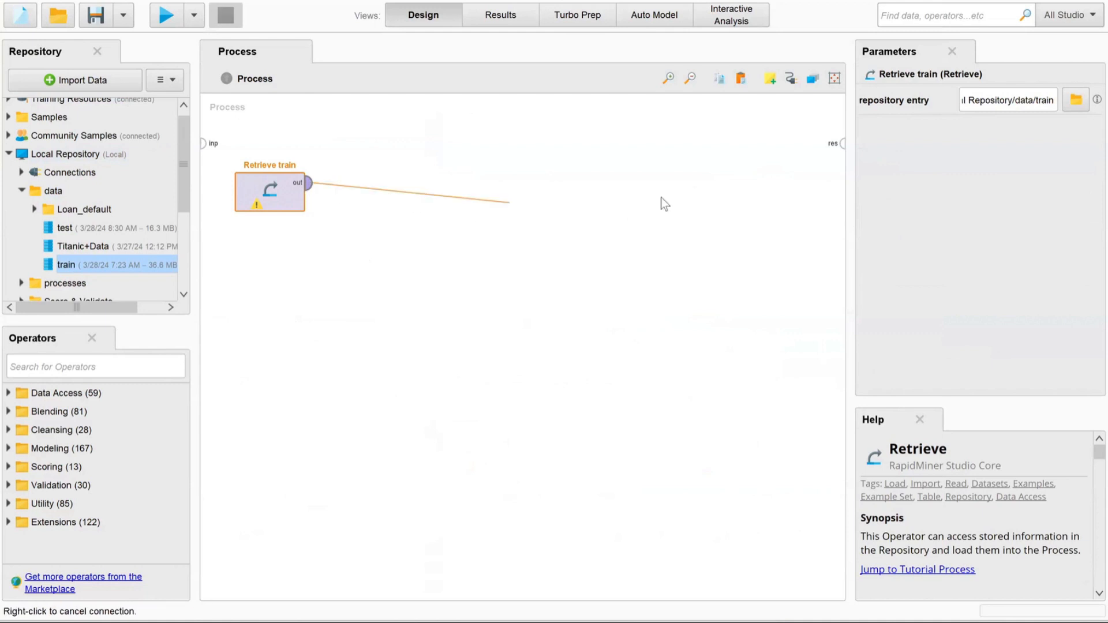
Step: Connect the Retrieve train output to the process result port and run the process
left_click(841, 144)
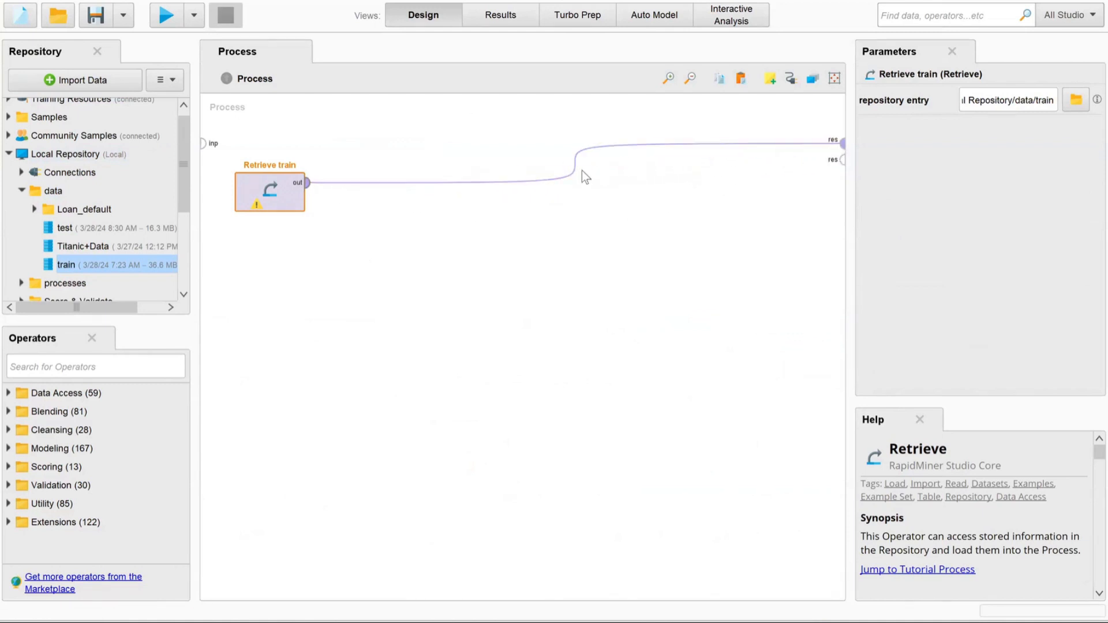
left_click(574, 168)
left_click_drag(309, 185, 842, 143)
left_click(164, 18)
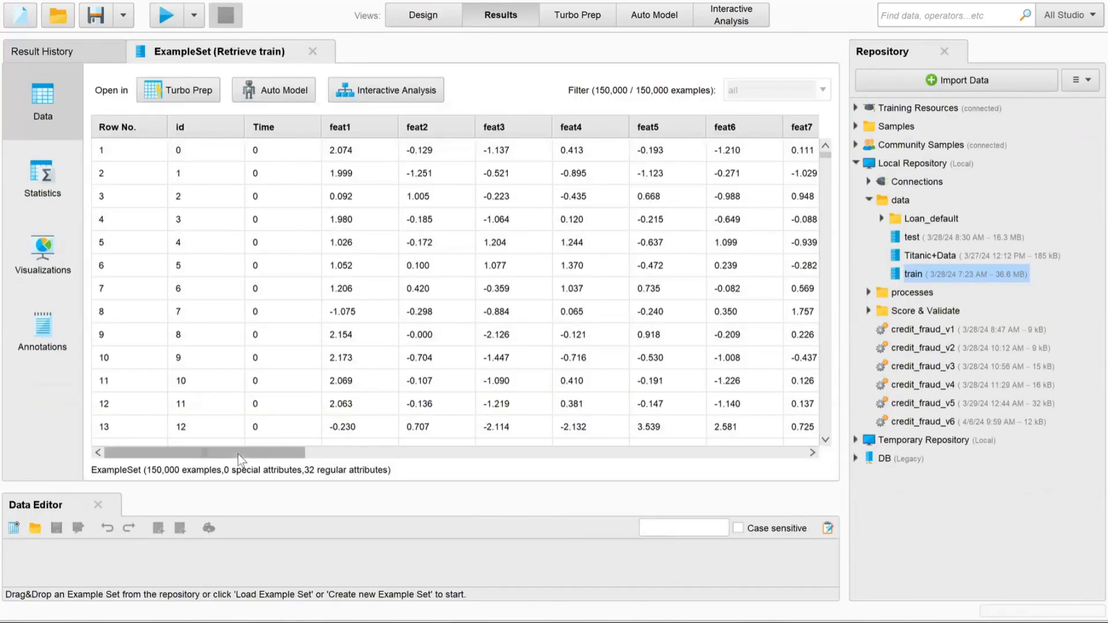
Step: Open the train example set in Turbo Prep and inspect the statistics and quality measures of its first columns
left_click_drag(237, 455, 133, 459)
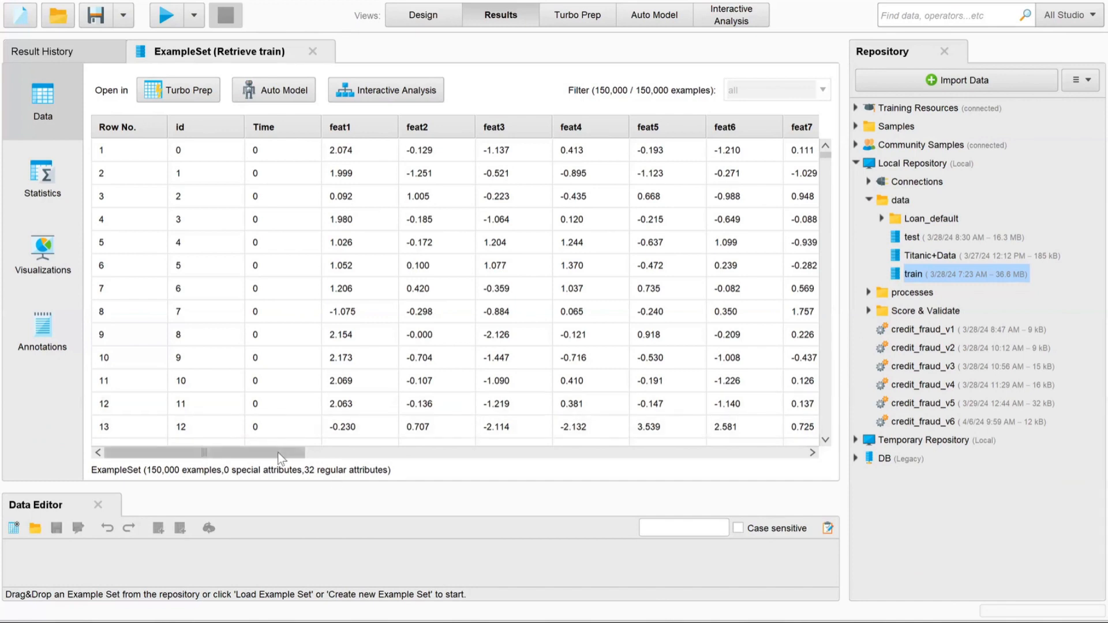
left_click_drag(278, 453, 216, 448)
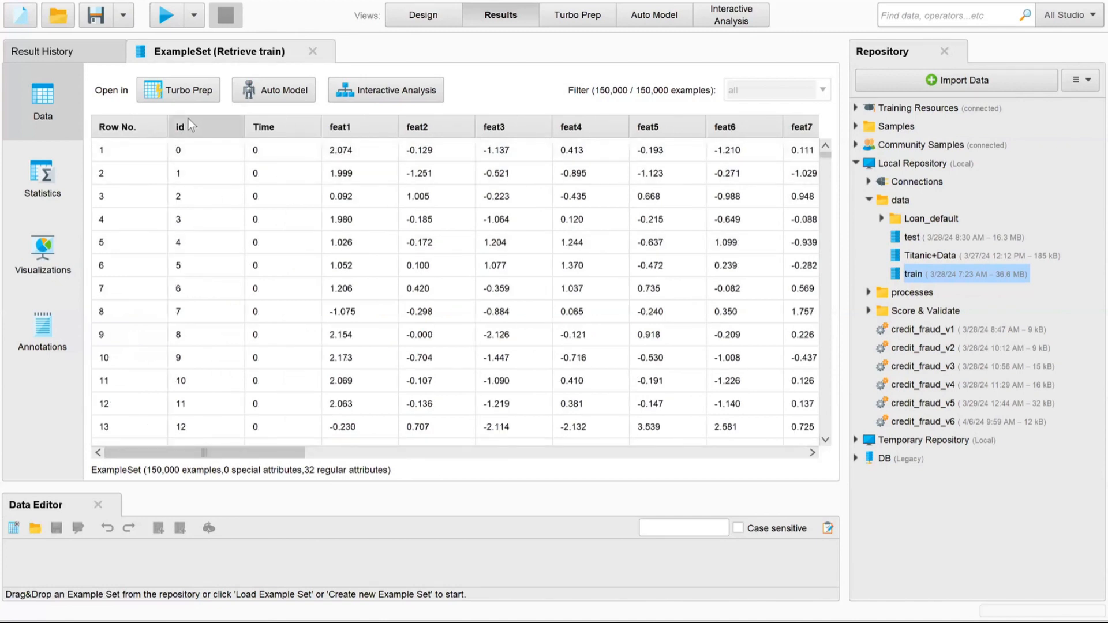
left_click(188, 92)
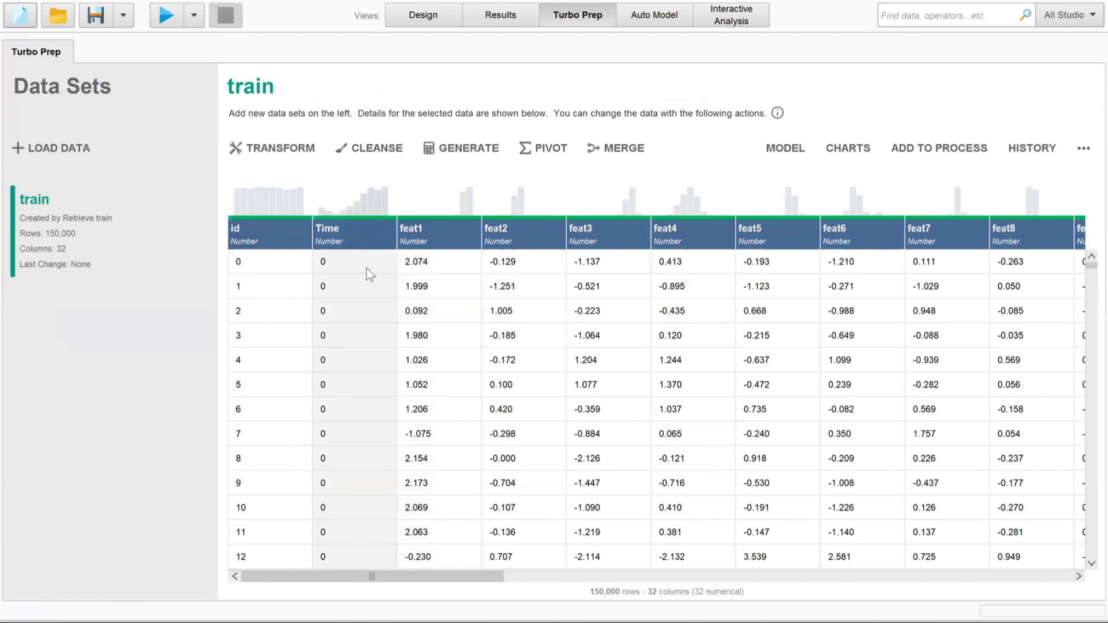
mouse_move(352, 231)
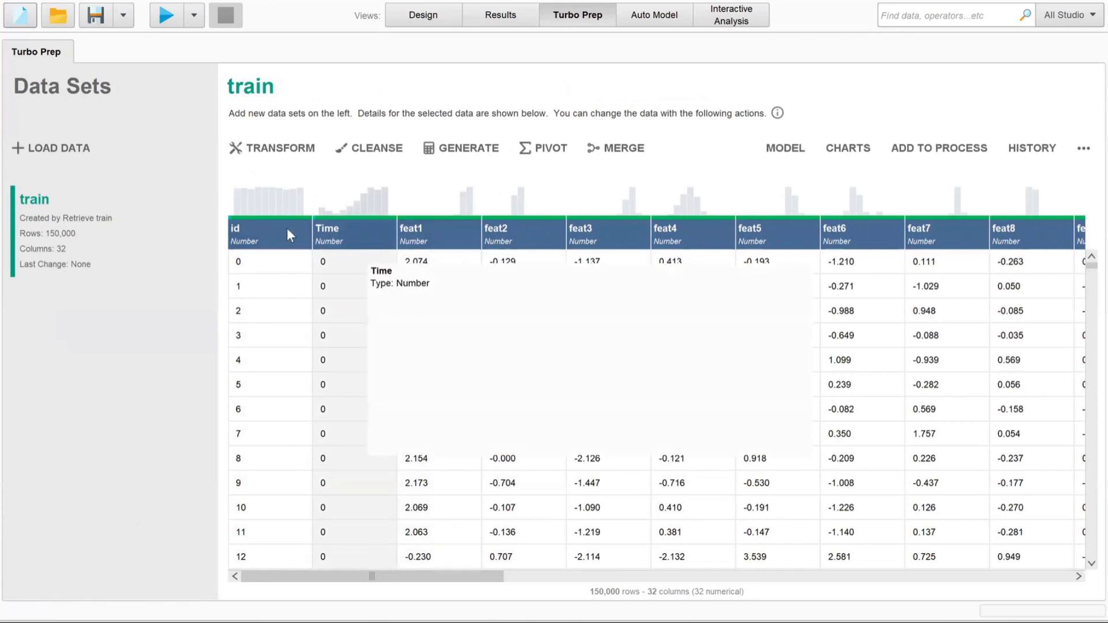
mouse_move(455, 221)
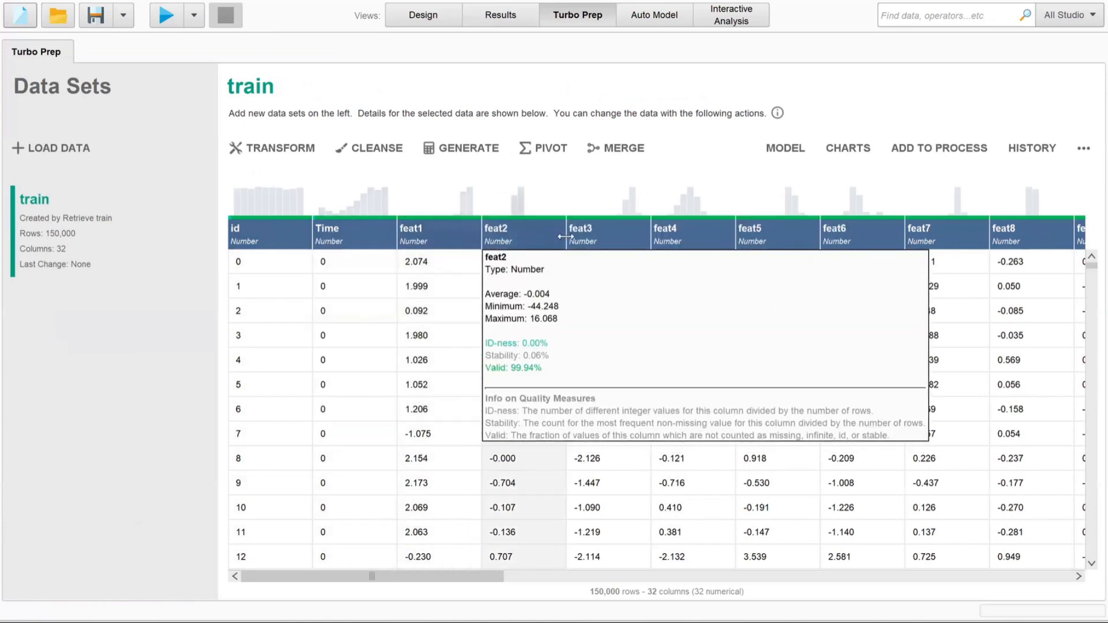
mouse_move(682, 235)
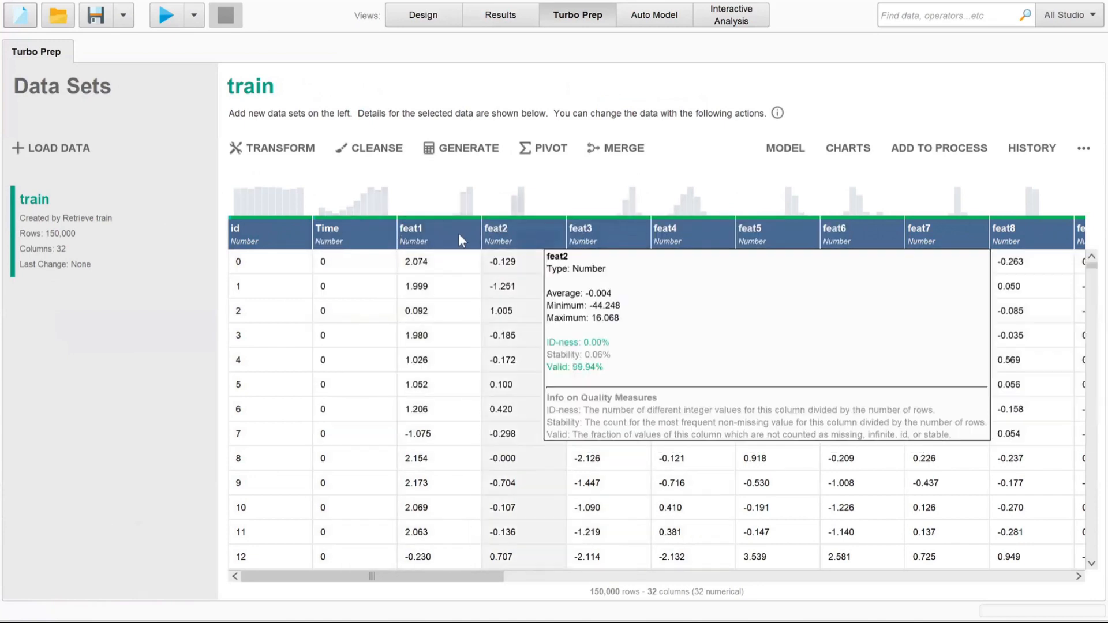
mouse_move(449, 199)
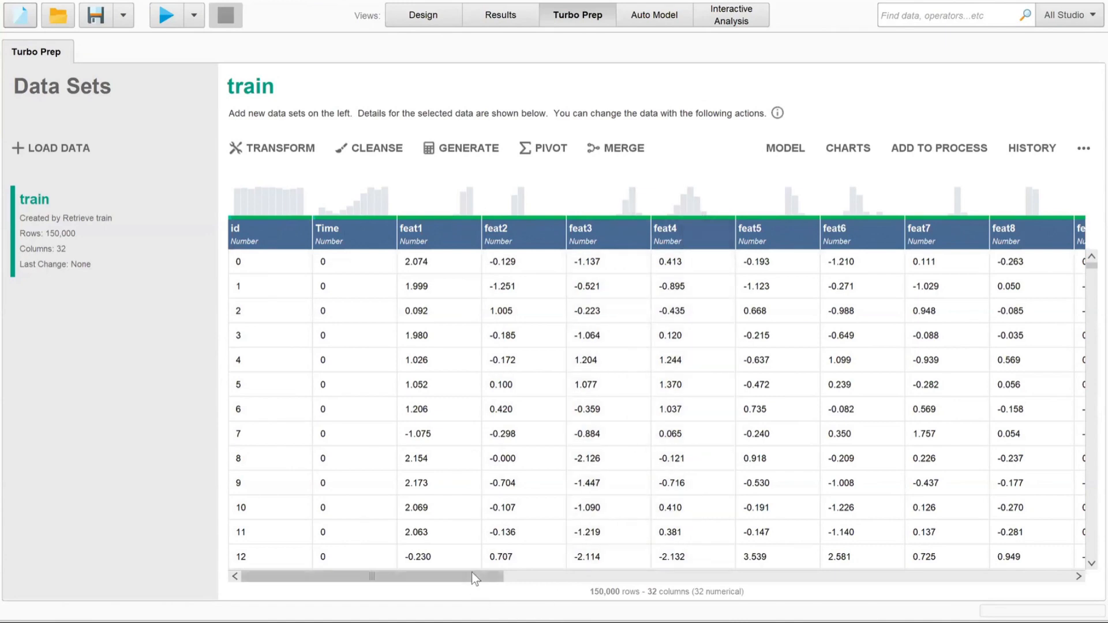
Step: Examine the remaining train columns through to Transaction_Amount and IsFraud
left_click_drag(473, 572, 632, 574)
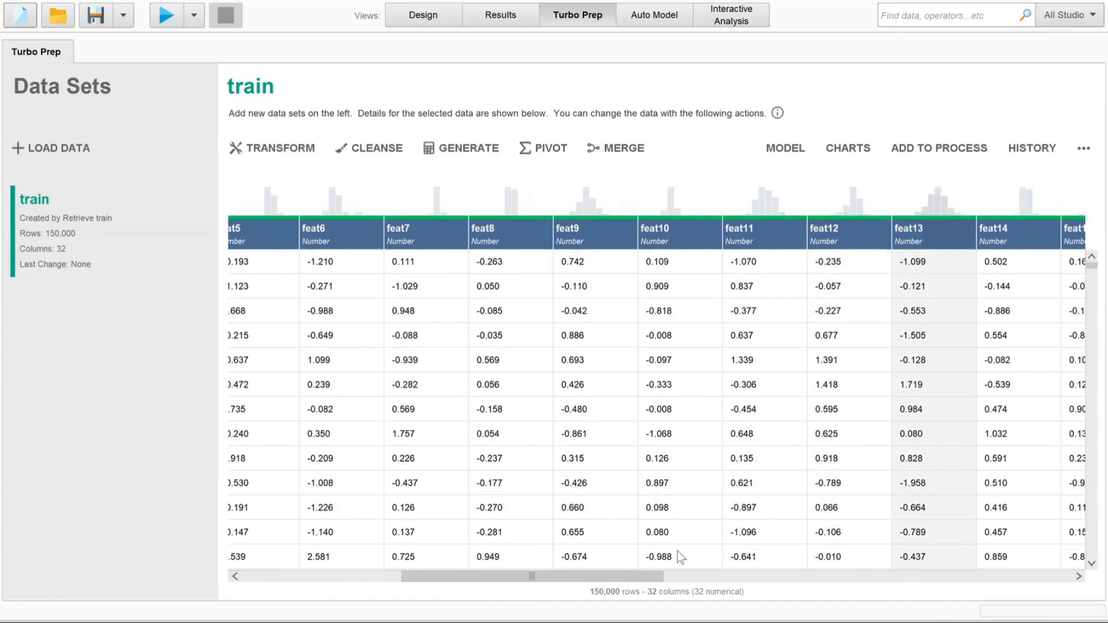
left_click_drag(759, 570, 1016, 564)
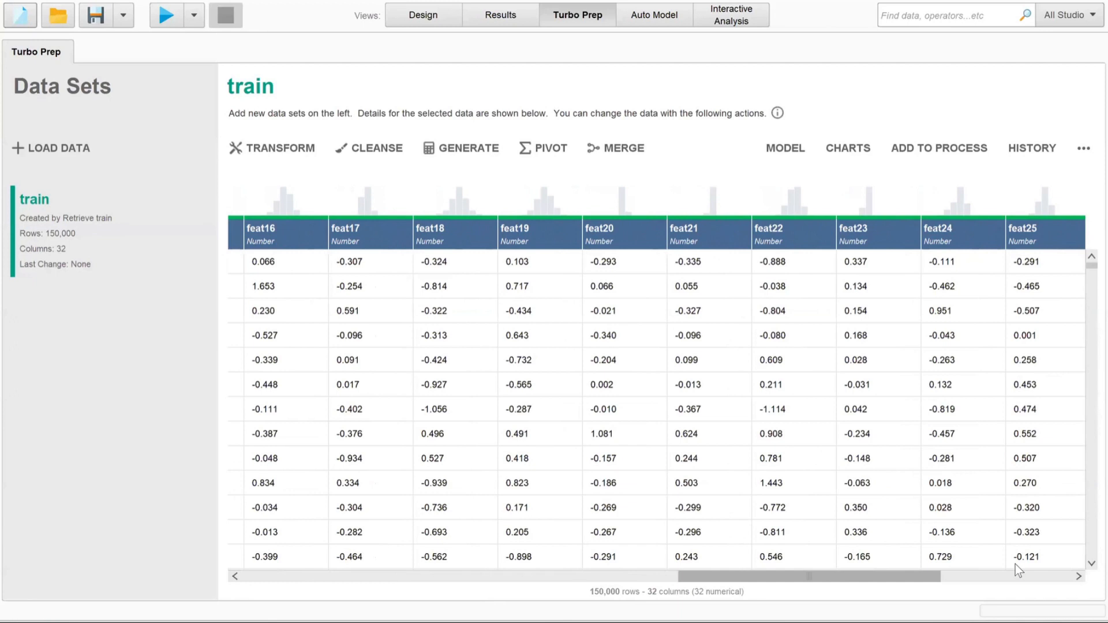
left_click_drag(1016, 564, 1043, 563)
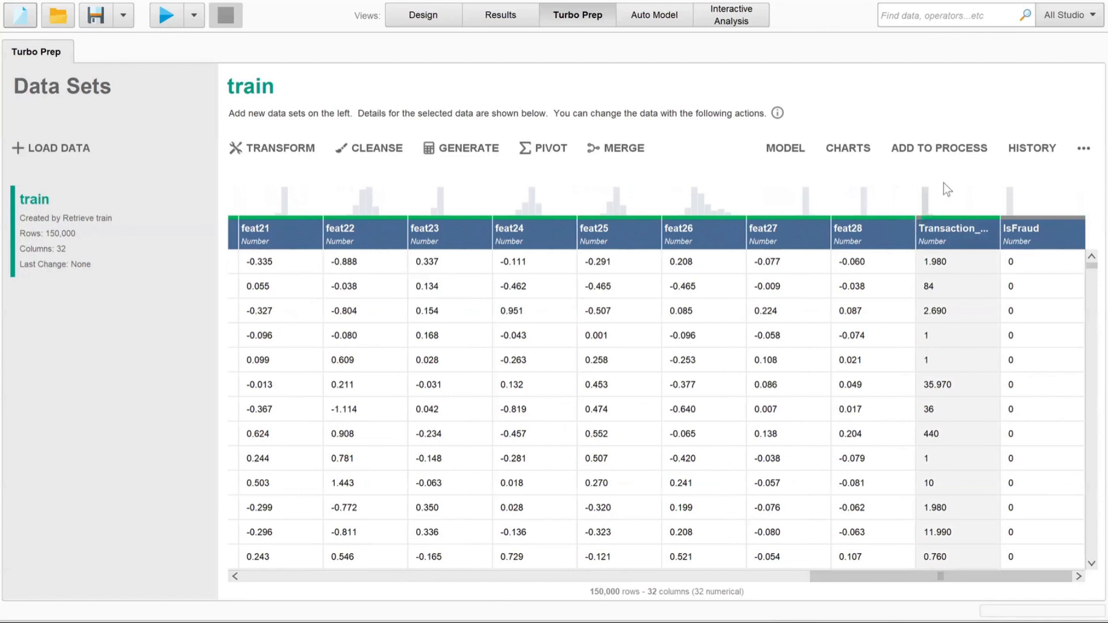
mouse_move(934, 240)
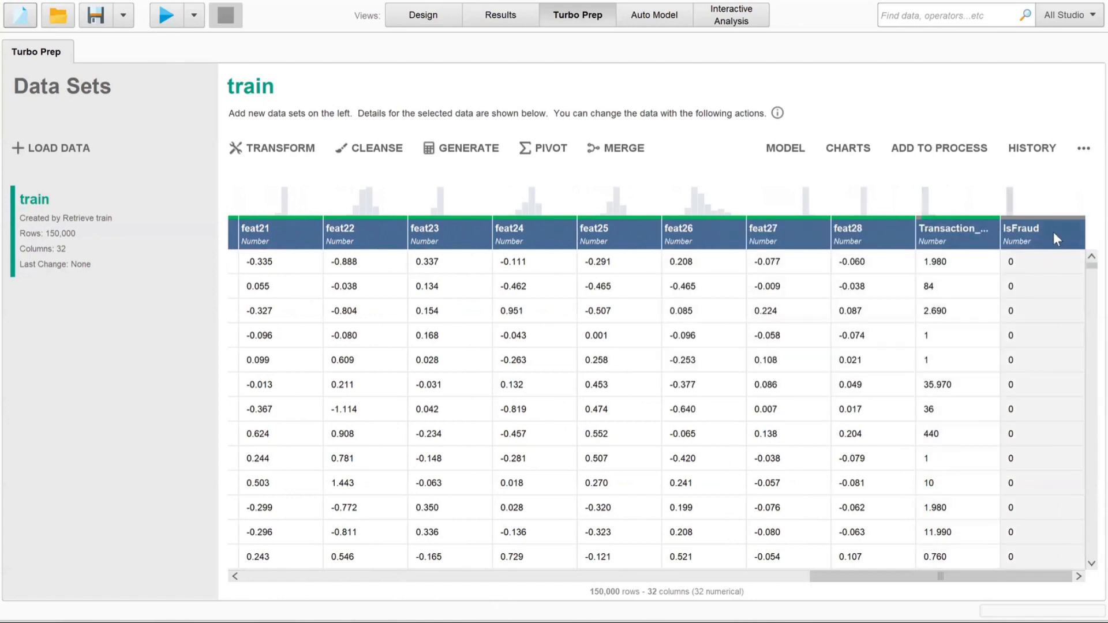
mouse_move(1012, 212)
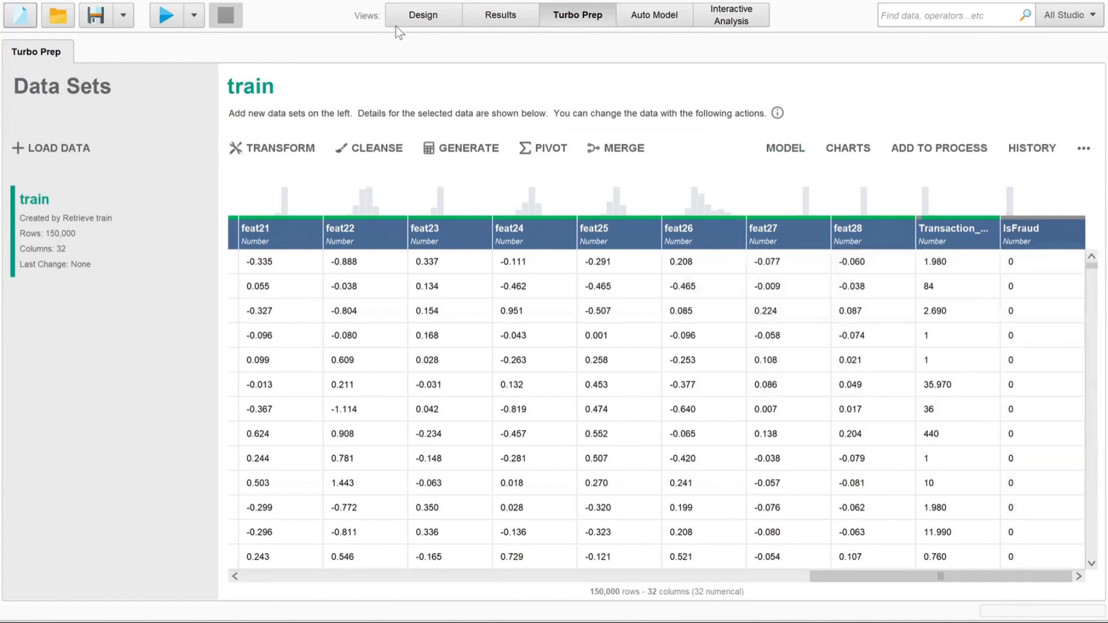
Step: View the train results as a pie chart and check the counts of each IsFraud class
left_click(424, 14)
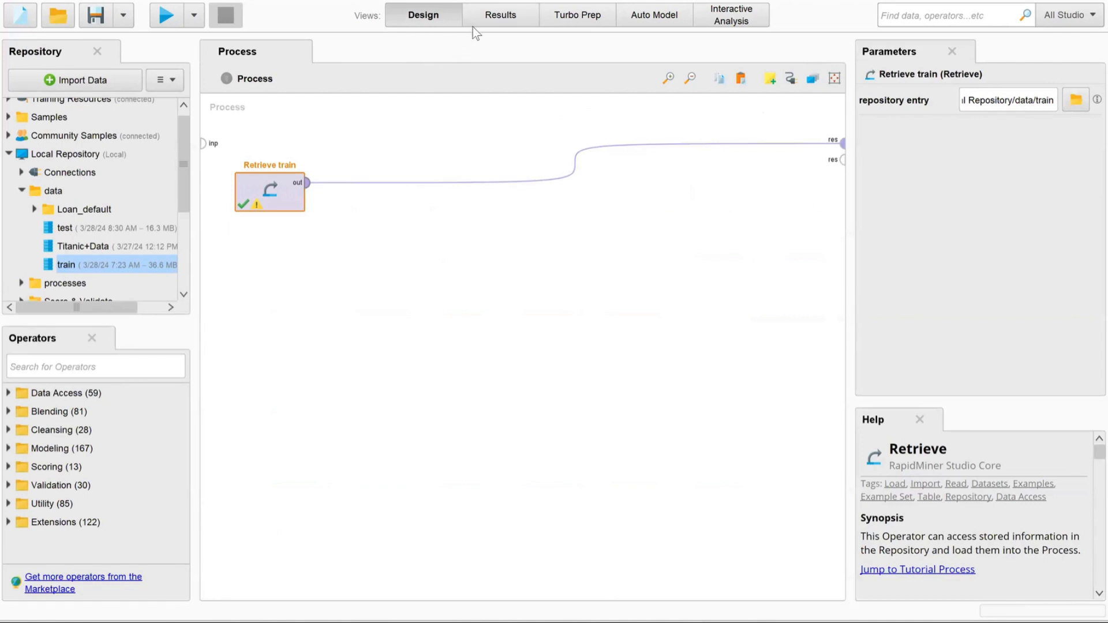
left_click(501, 14)
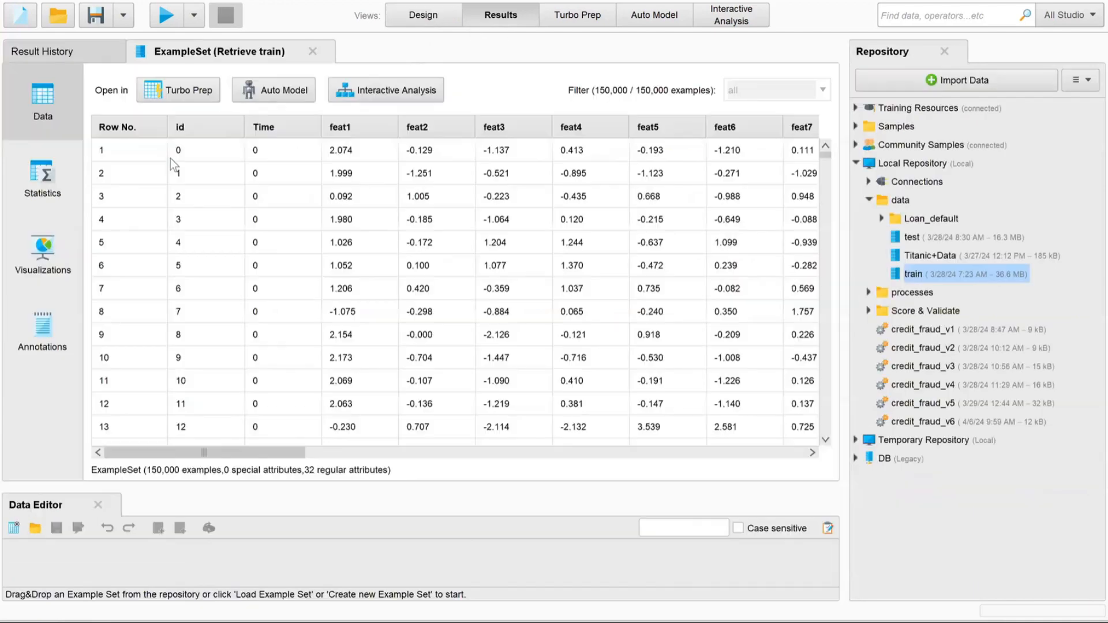
left_click(39, 254)
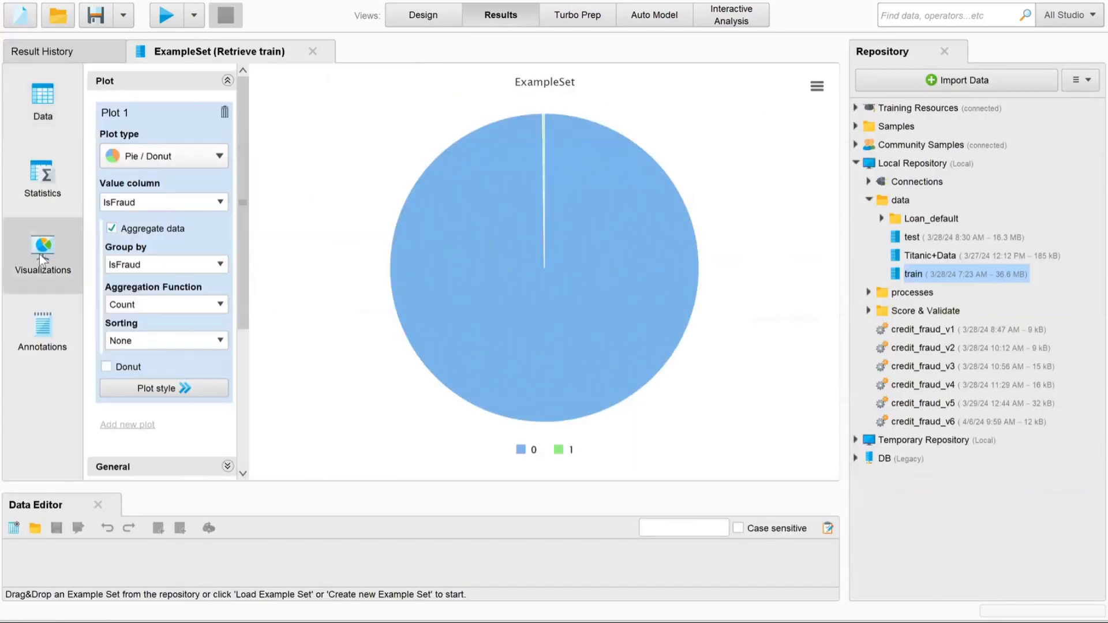
left_click(220, 203)
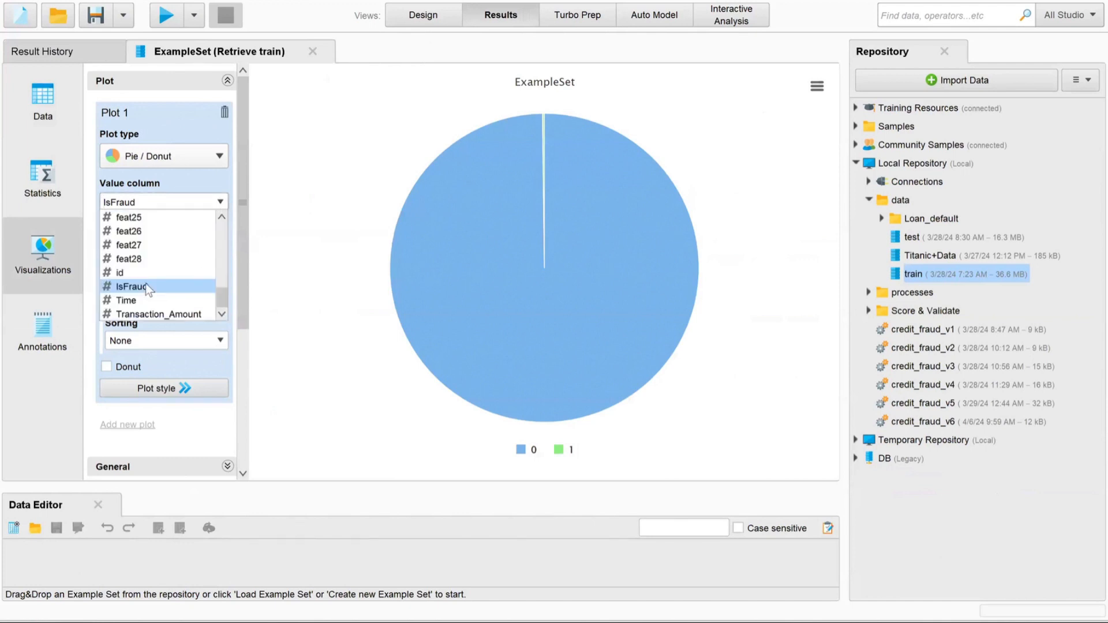
left_click(220, 203)
mouse_move(572, 255)
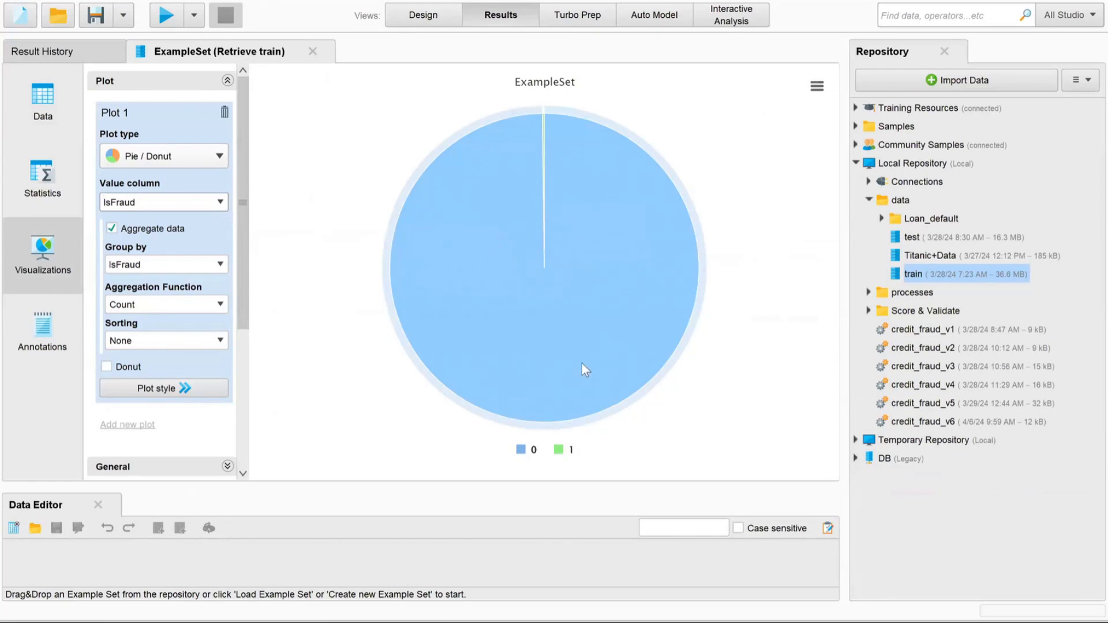
mouse_move(590, 342)
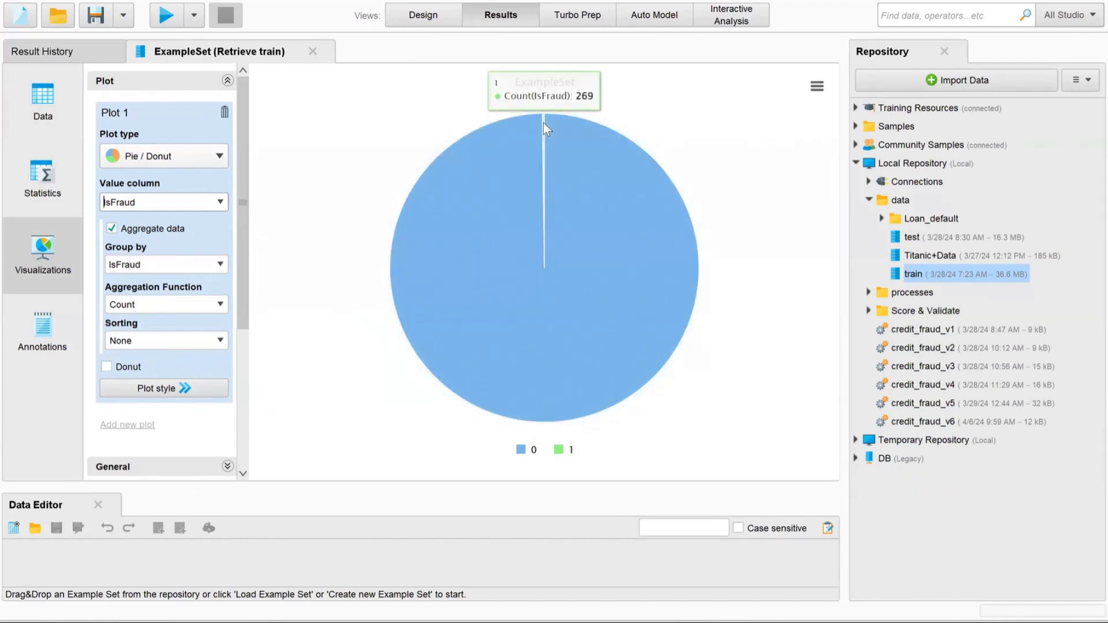
Step: Add a Set Role operator below Retrieve train in the process and connect the Retrieve output to its example input
left_click(423, 15)
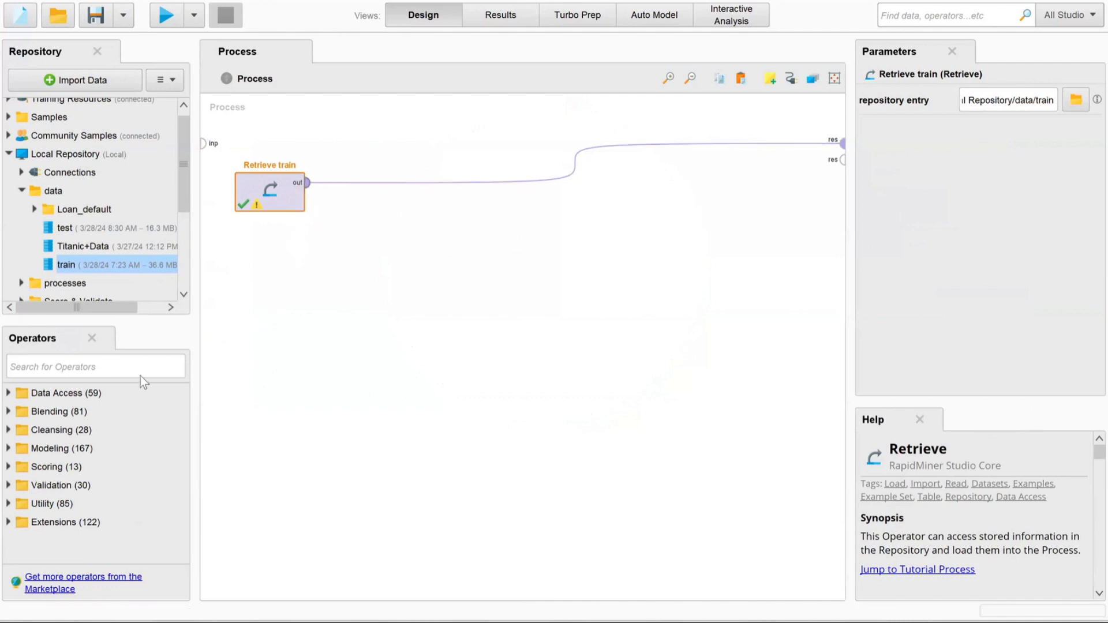
left_click(10, 412)
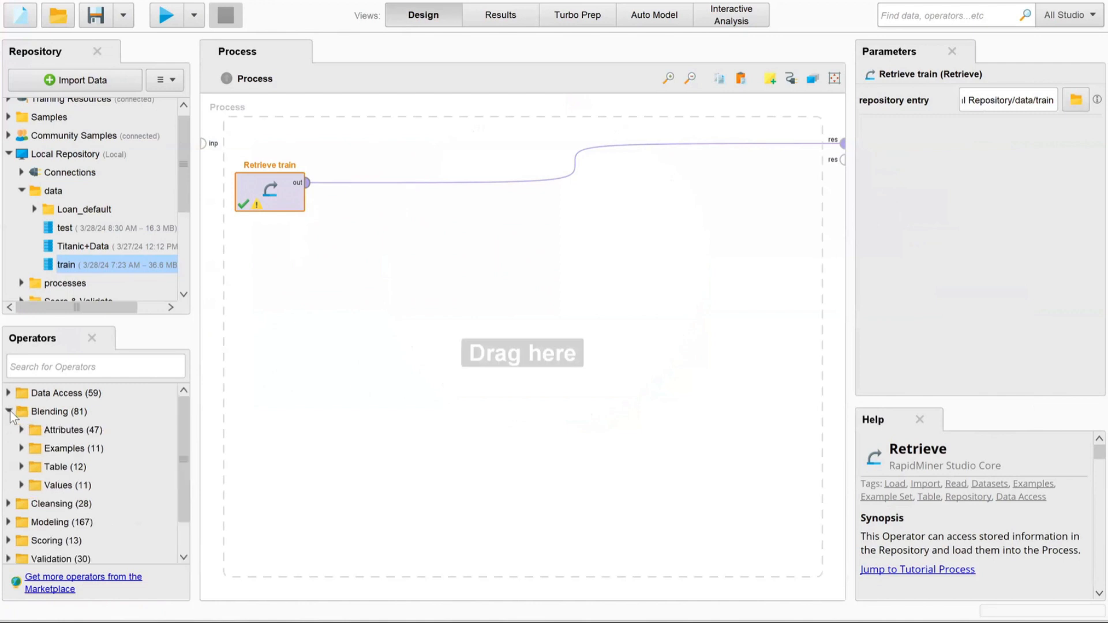
left_click(21, 430)
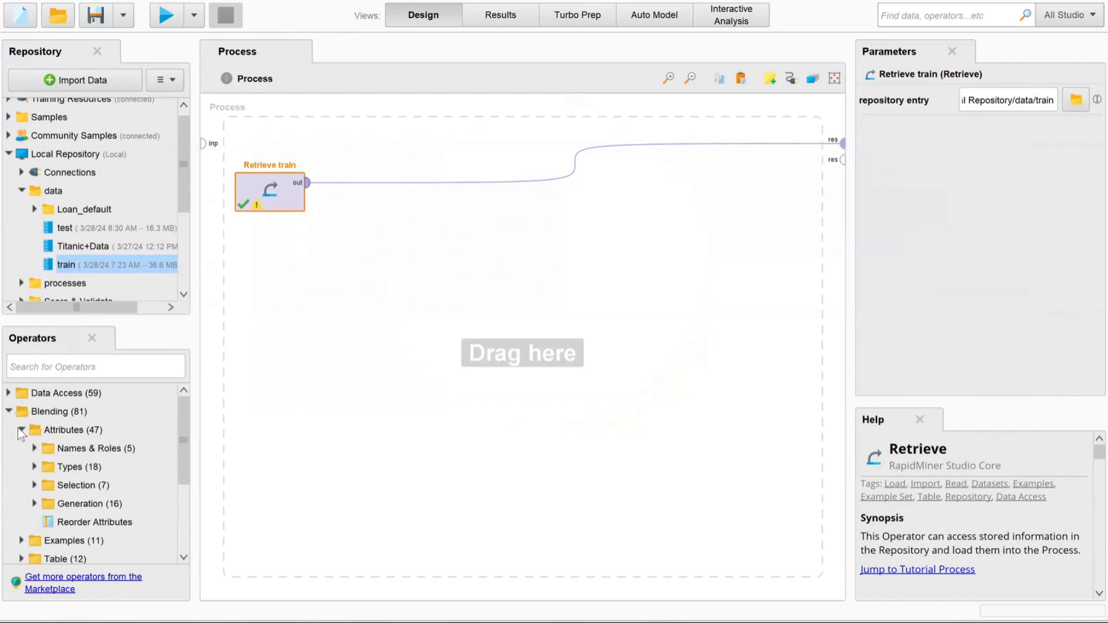
left_click(33, 485)
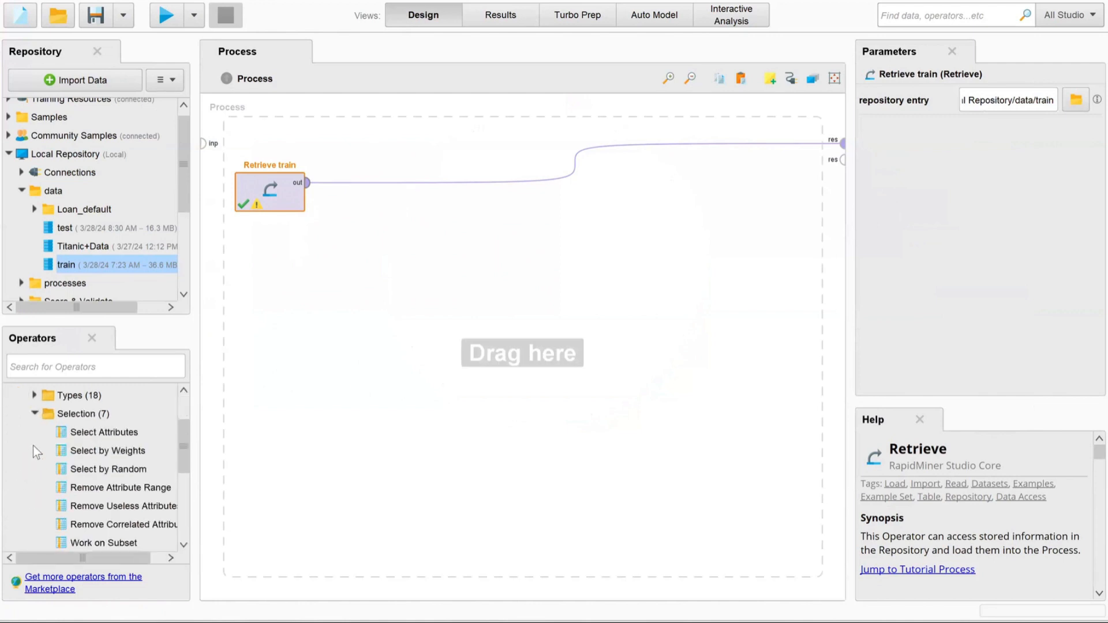
left_click(33, 413)
scroll(36, 421, "up", 1)
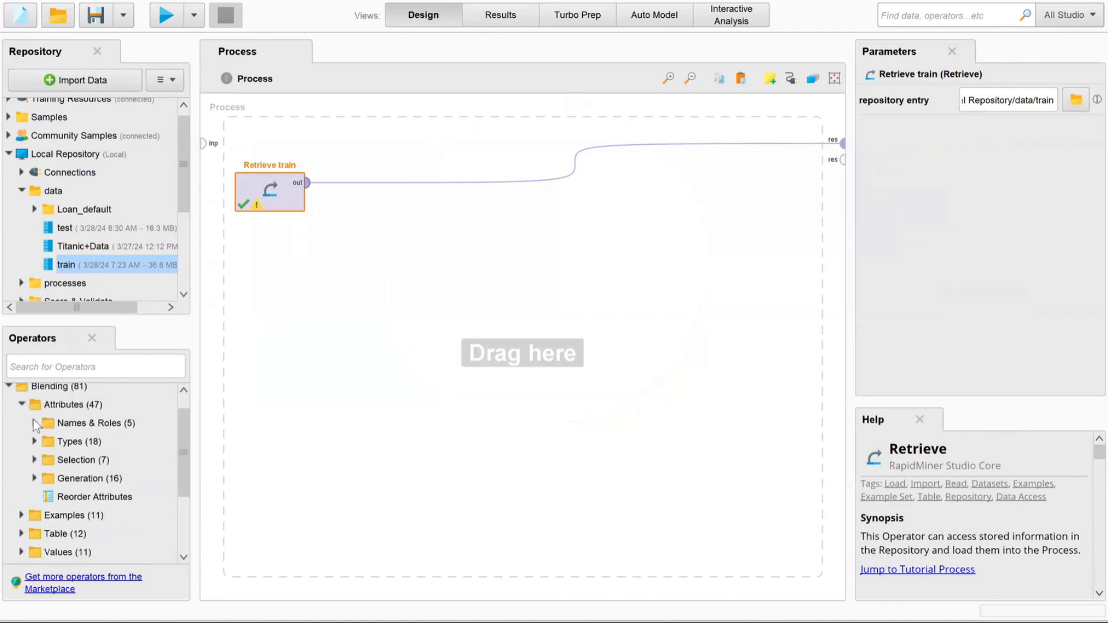
left_click(34, 423)
left_click_drag(86, 442, 262, 304)
left_click_drag(309, 184, 233, 300)
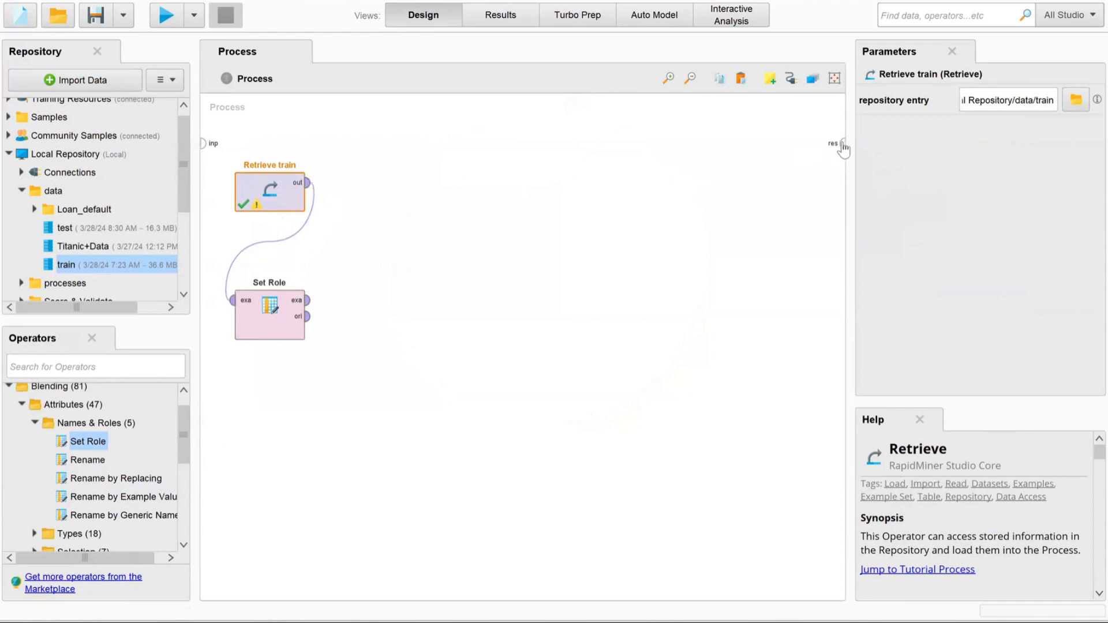
Step: Add a Multiply operator beside Retrieve train and route the Retrieve output into it instead of into Set Role
left_click(51, 369)
type("multipl")
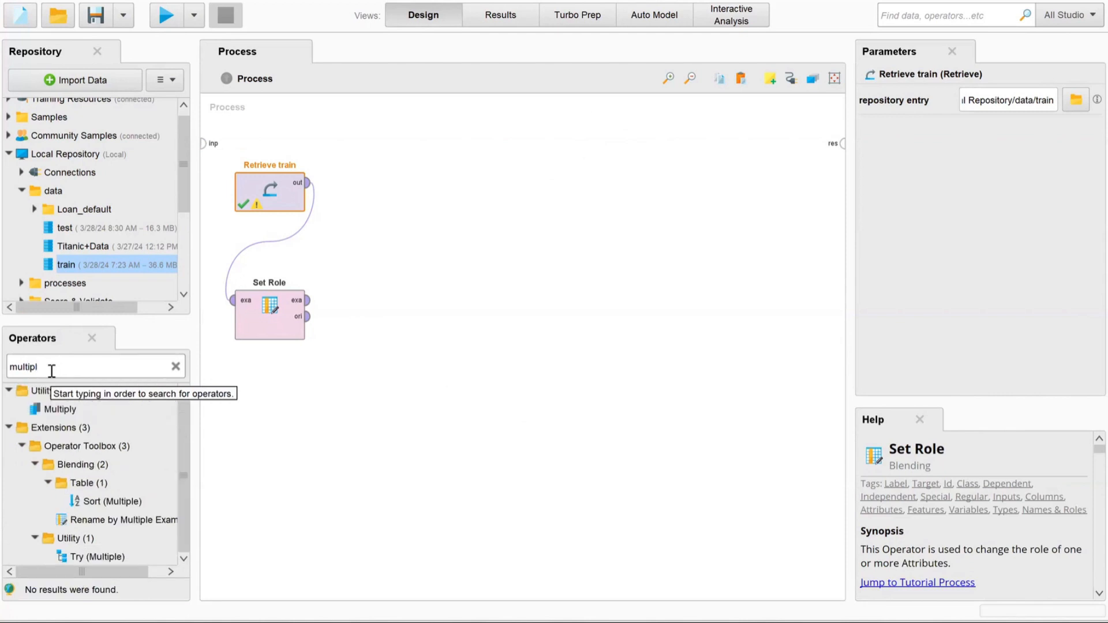
type("y")
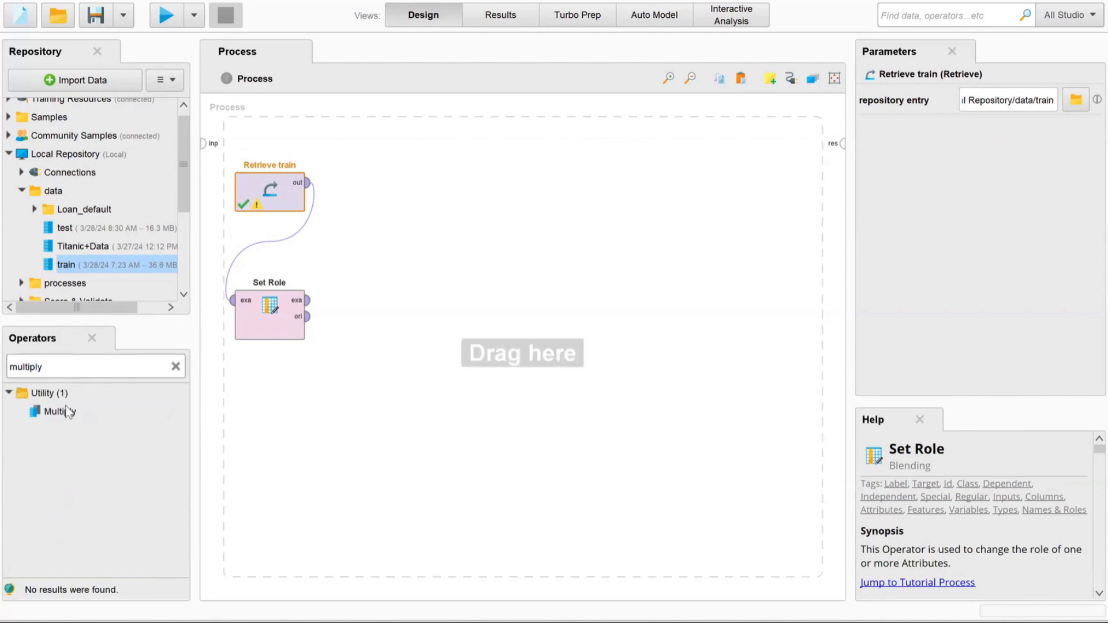
left_click_drag(68, 411, 363, 195)
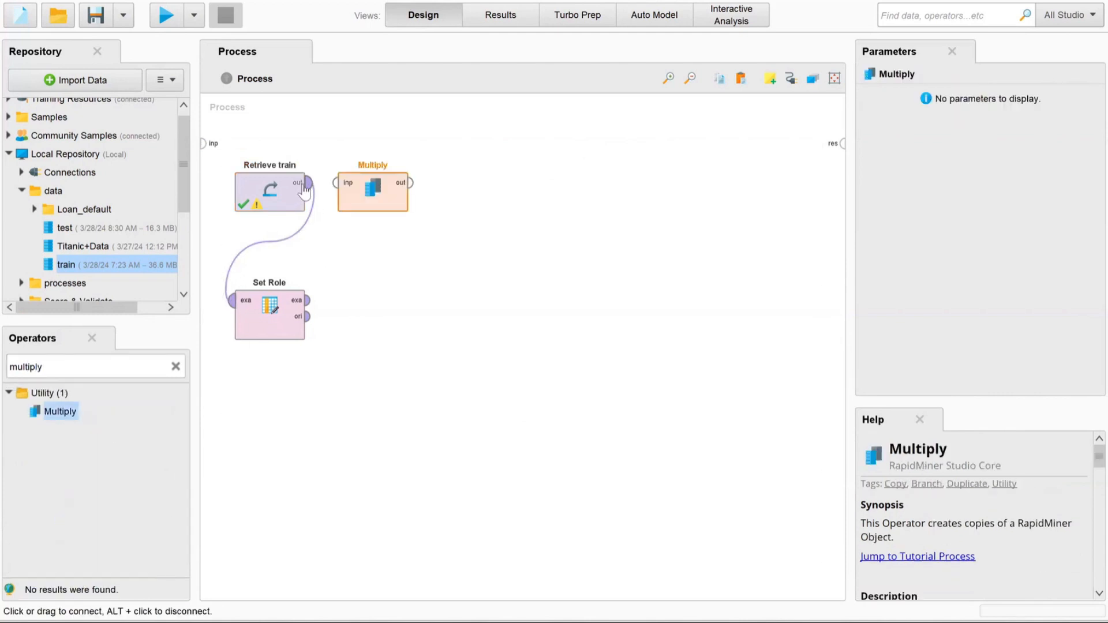
left_click(267, 242, "alt")
left_click(309, 184)
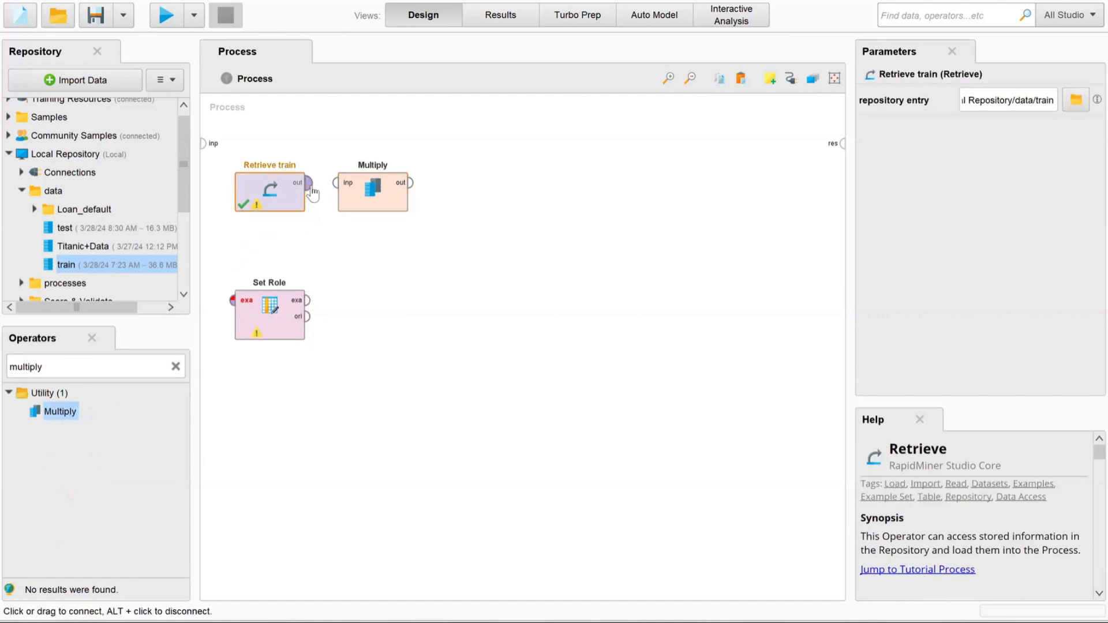
left_click(336, 183)
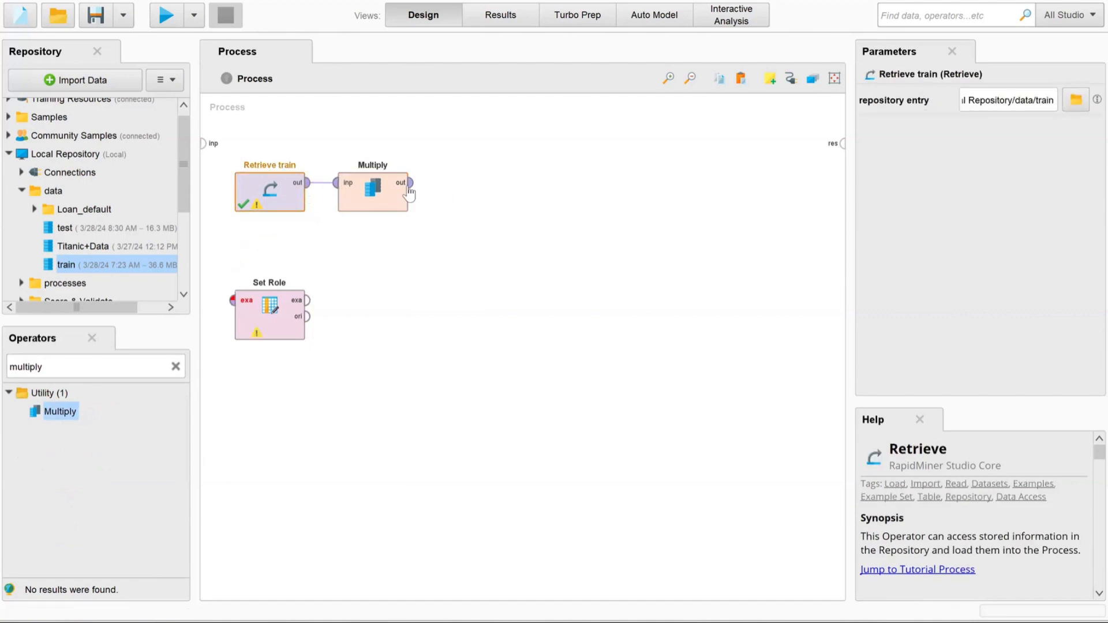
Step: Connect one Multiply output to the process result port and a second one to Set Role's example input
left_click(411, 182)
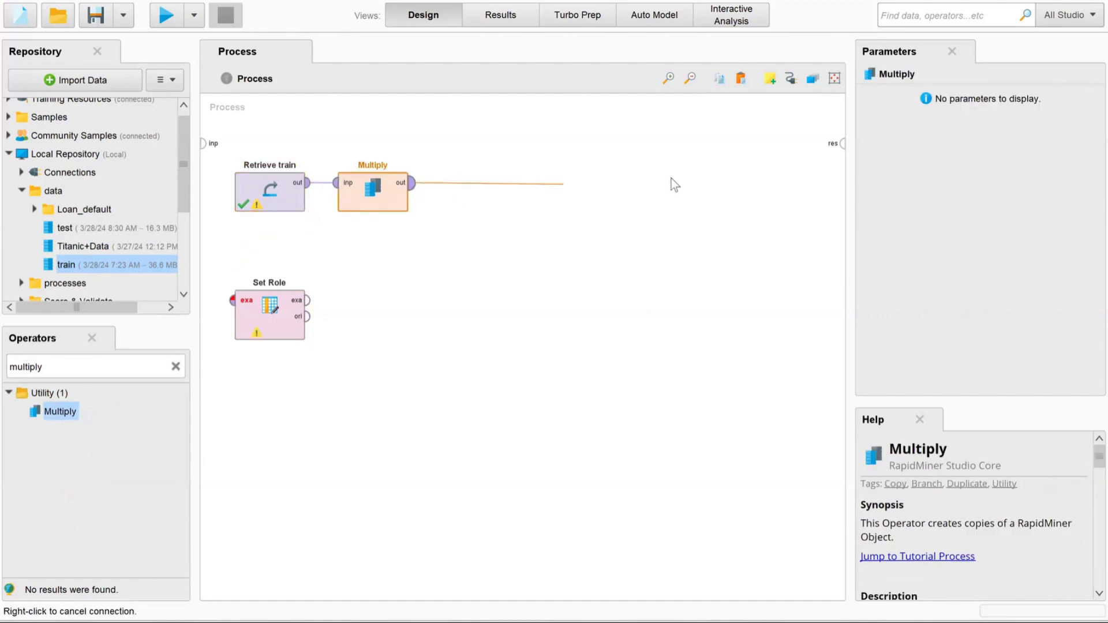
left_click(840, 144)
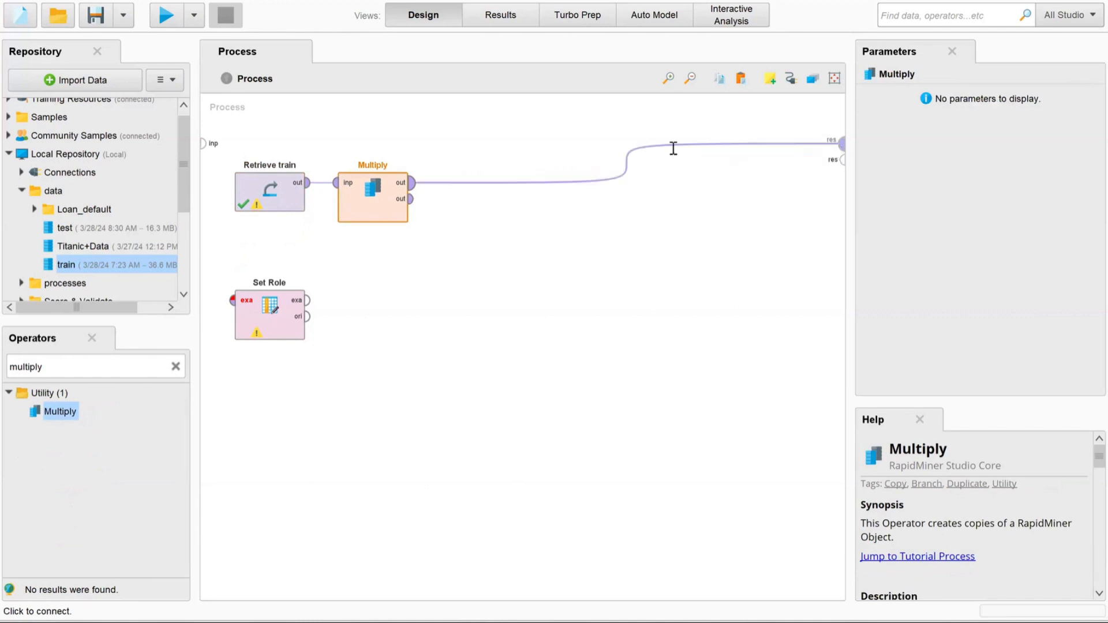
left_click(408, 201)
left_click(225, 305)
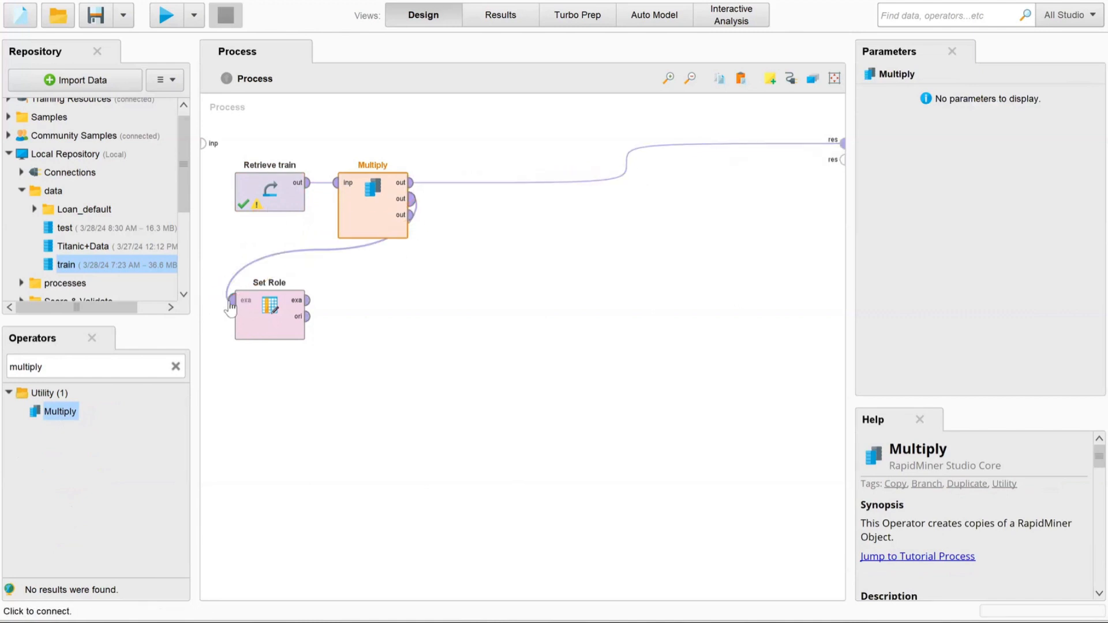
Step: In Set Role, assign the label role to the IsFraud attribute, and move the operator lower in the process
left_click(262, 328)
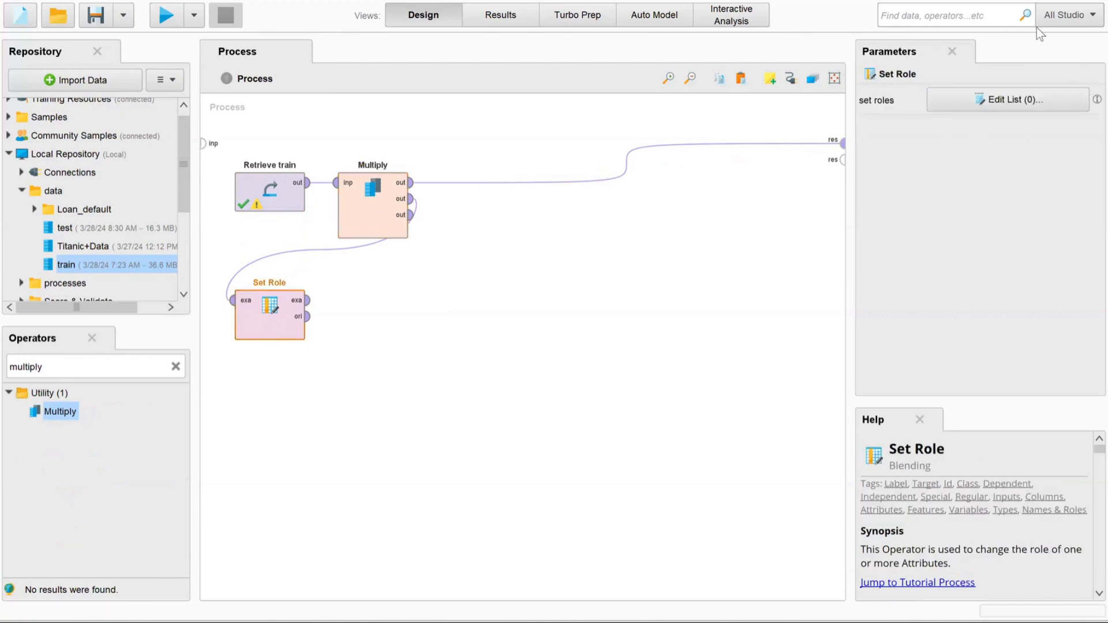
left_click(1004, 104)
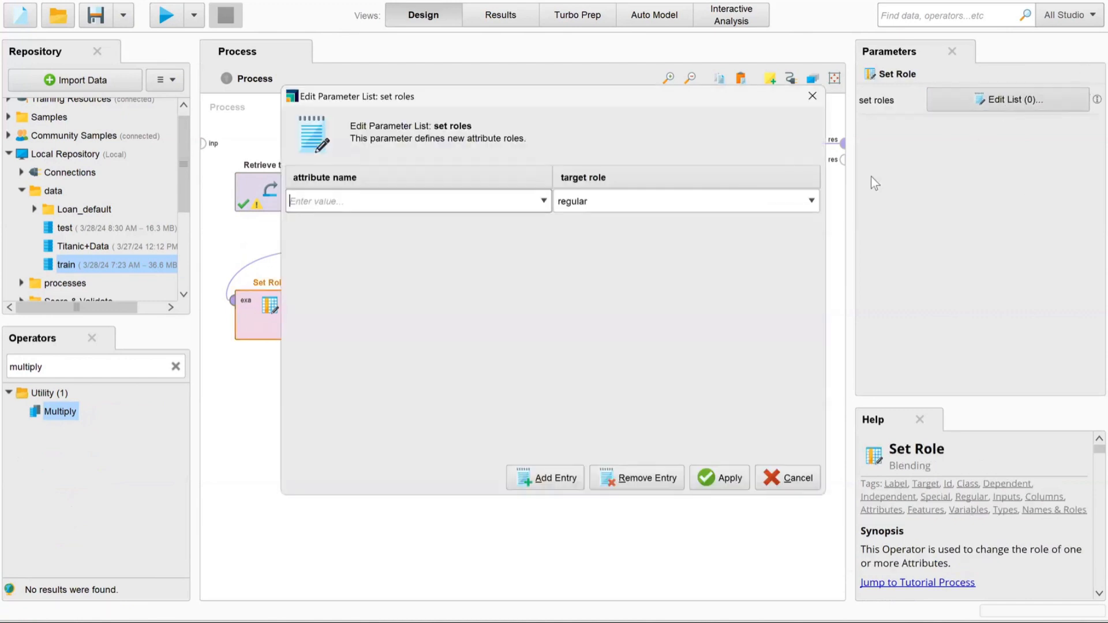
left_click(808, 201)
left_click(544, 202)
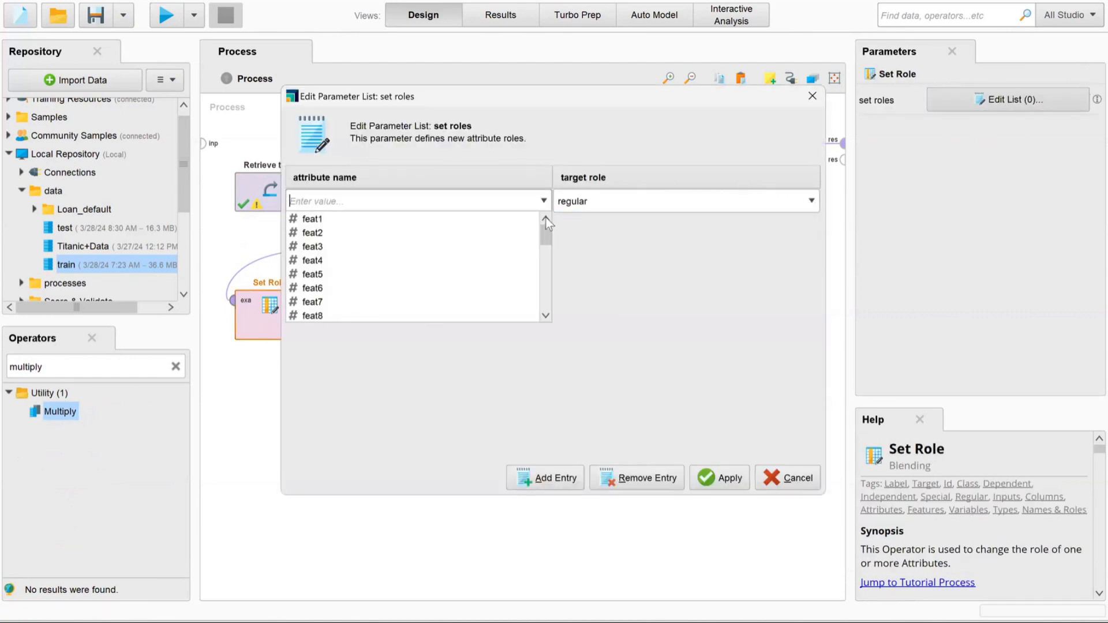
scroll(548, 292, "down", 8)
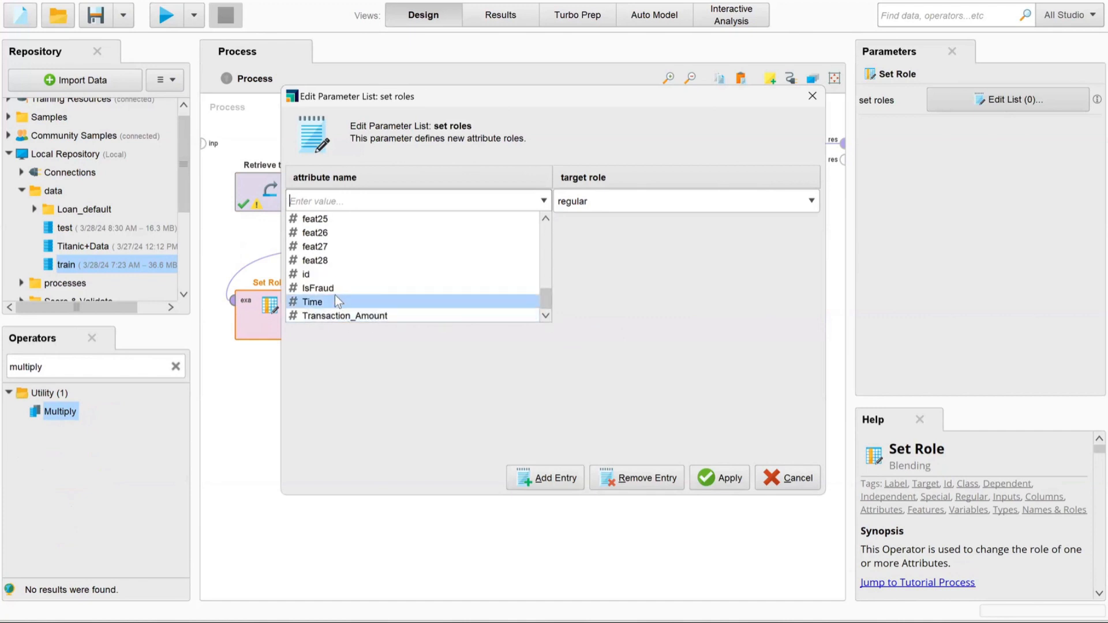
left_click(318, 288)
left_click(808, 201)
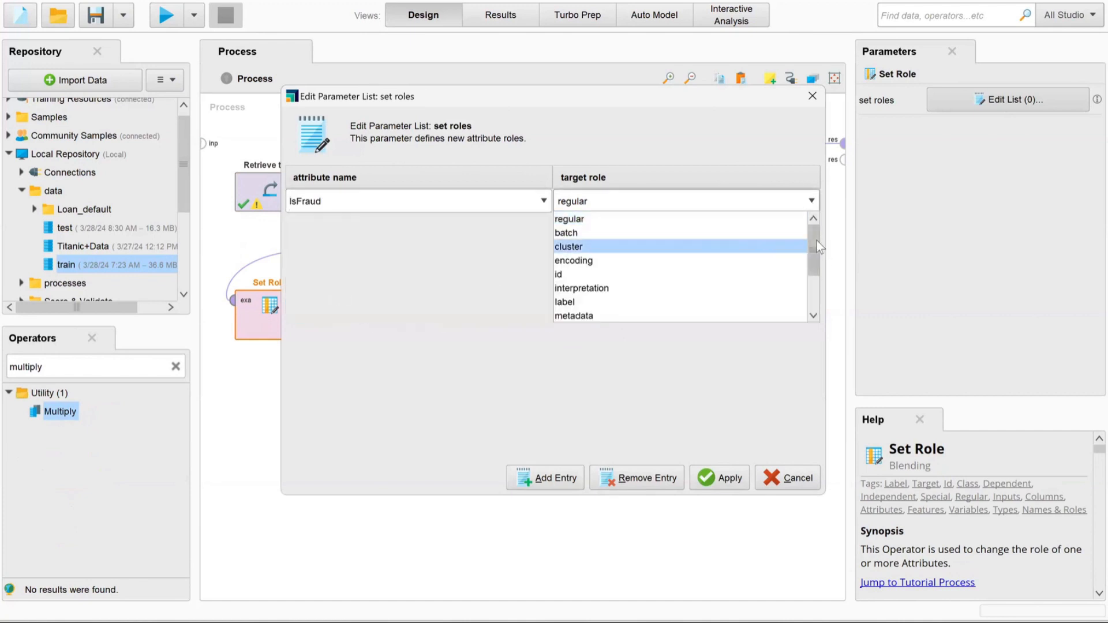
scroll(764, 268, "down", 1)
left_click(579, 282)
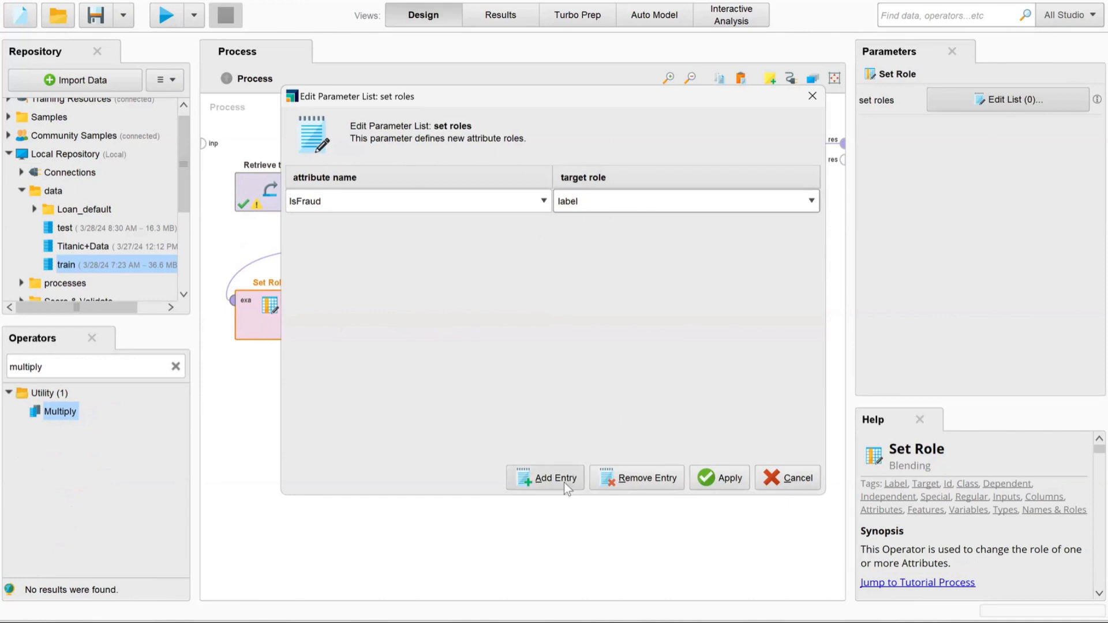
left_click(728, 478)
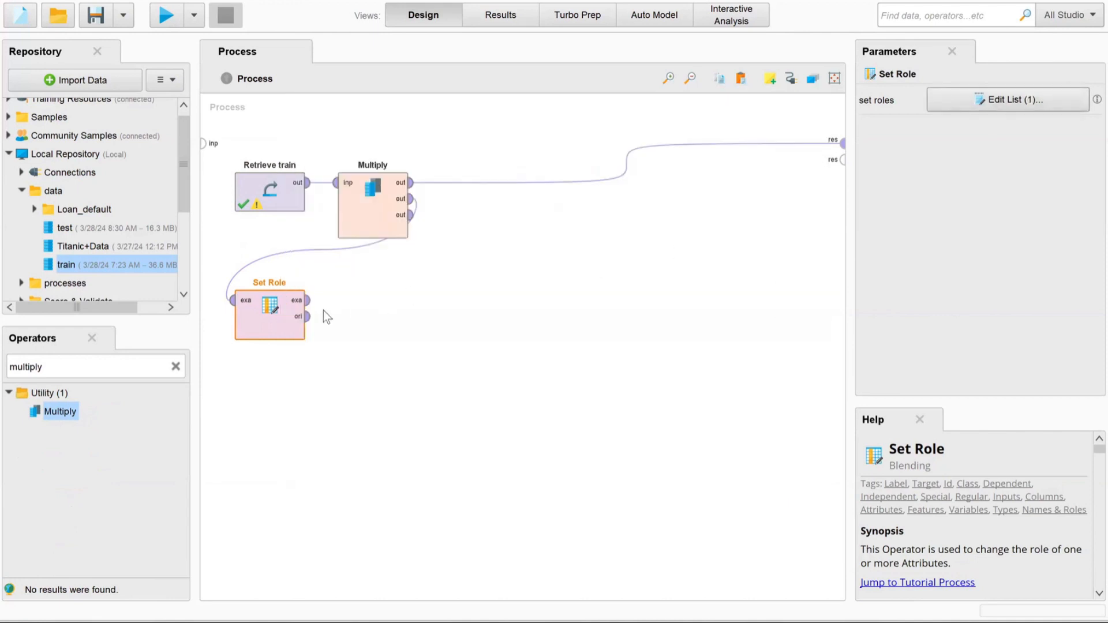
left_click_drag(276, 320, 276, 359)
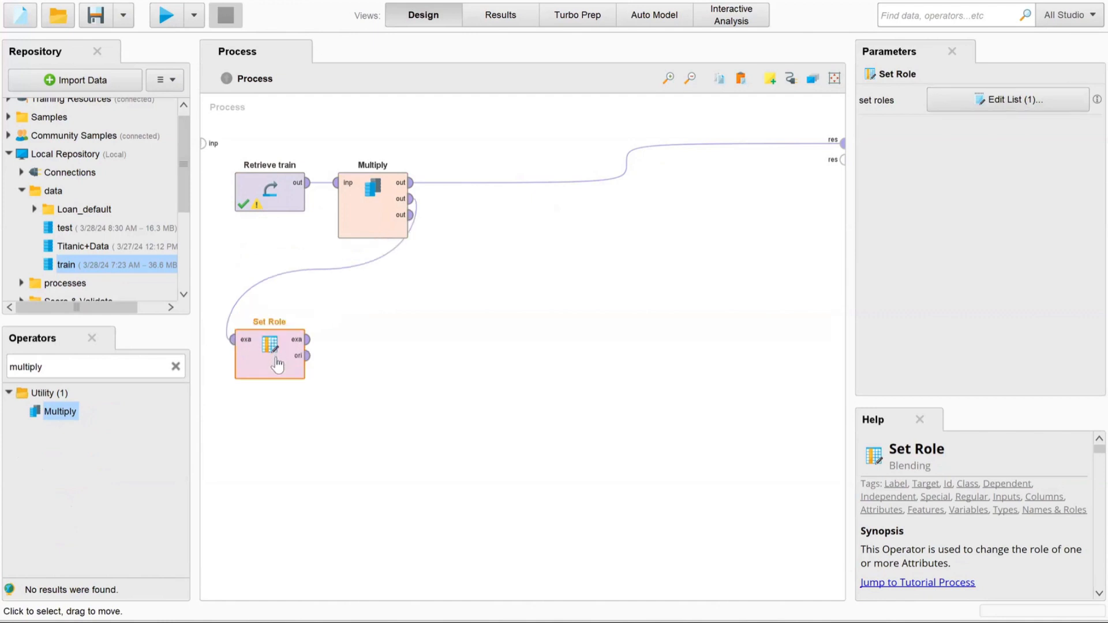
Step: Examine the metadata of the Retrieve train output, checking attribute types and ranges down to IsFraud
left_click(308, 183)
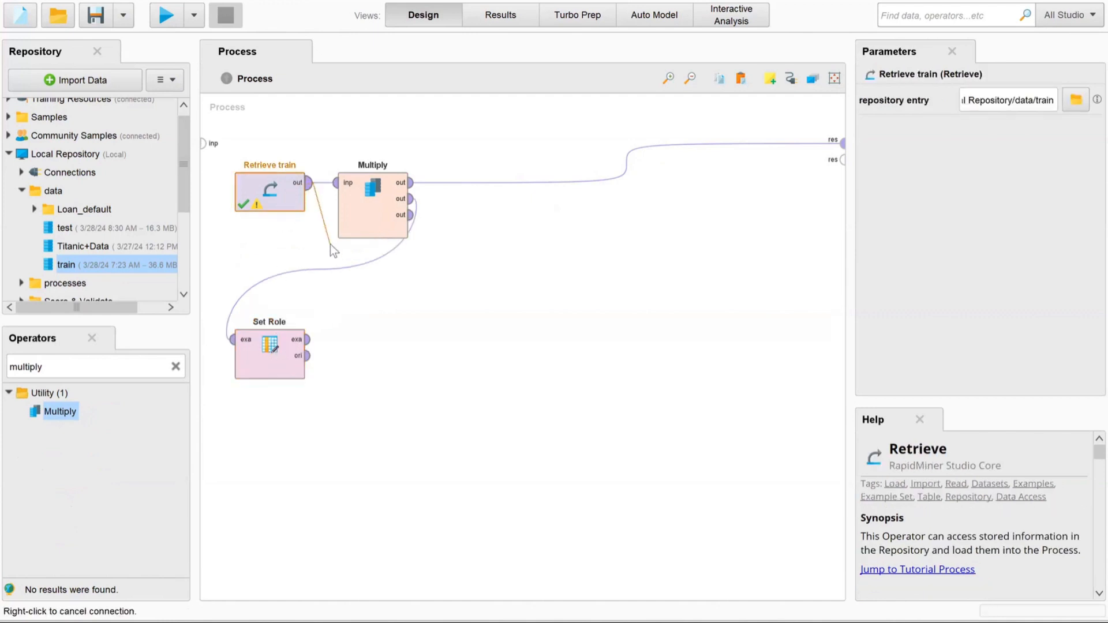
left_click(308, 185)
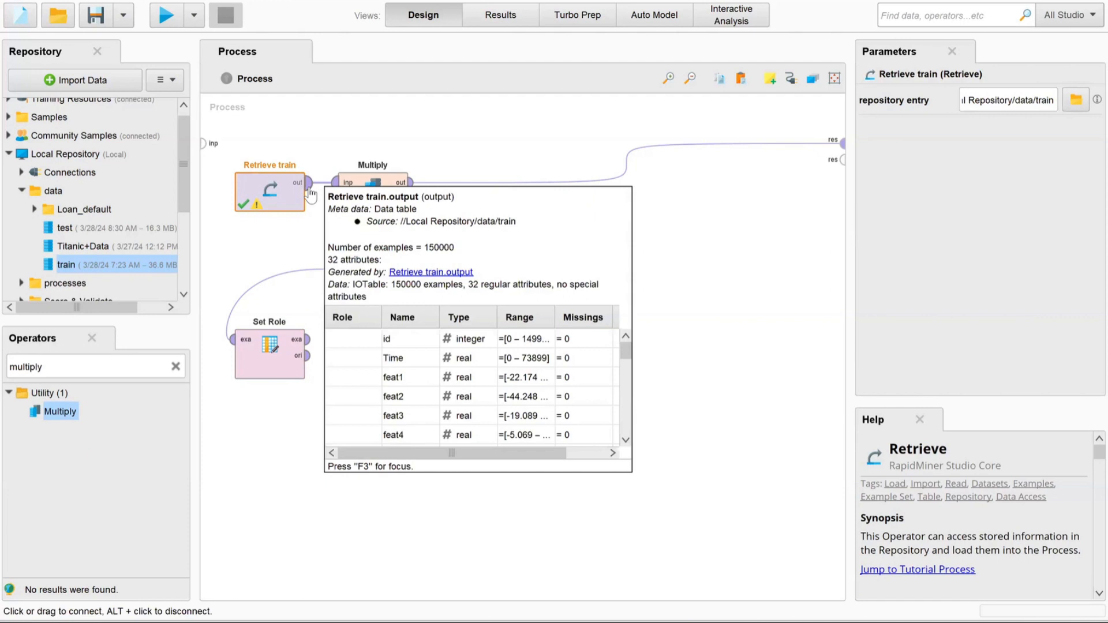
key("F3")
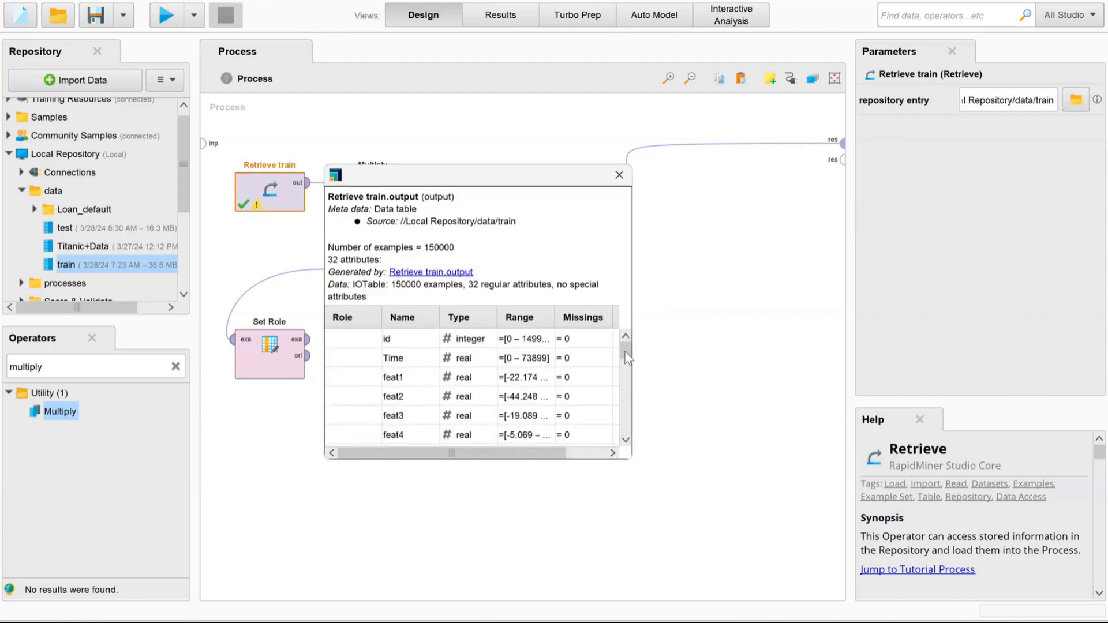
left_click_drag(625, 352, 622, 442)
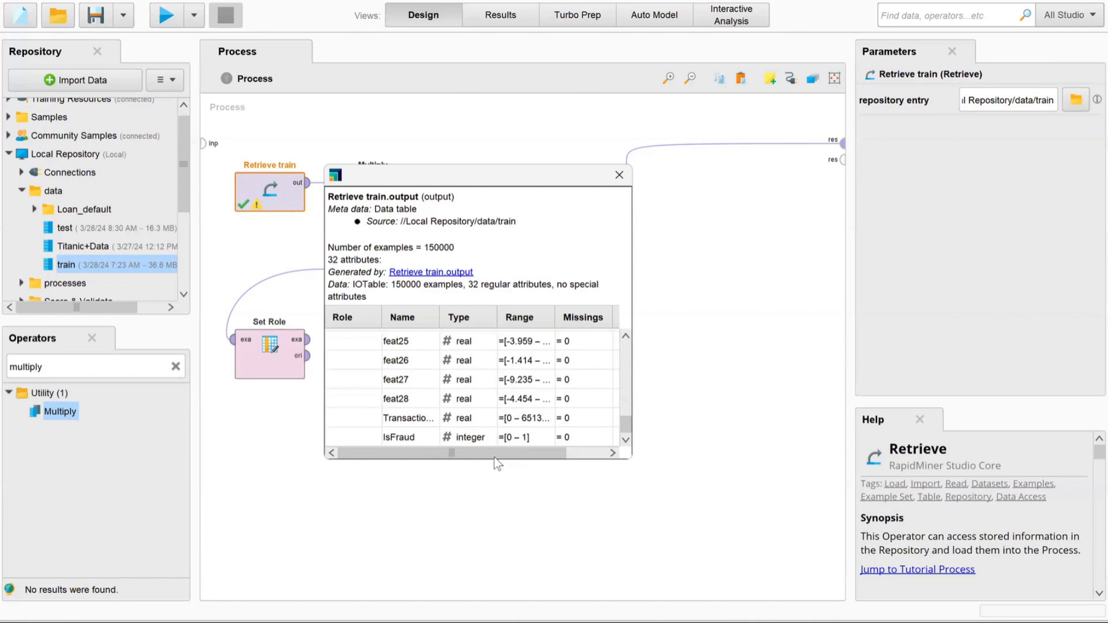
left_click(619, 175)
Step: Insert a Numerical to Binominal operator into the connection between Multiply and Set Role, and move Set Role further down
left_click(177, 366)
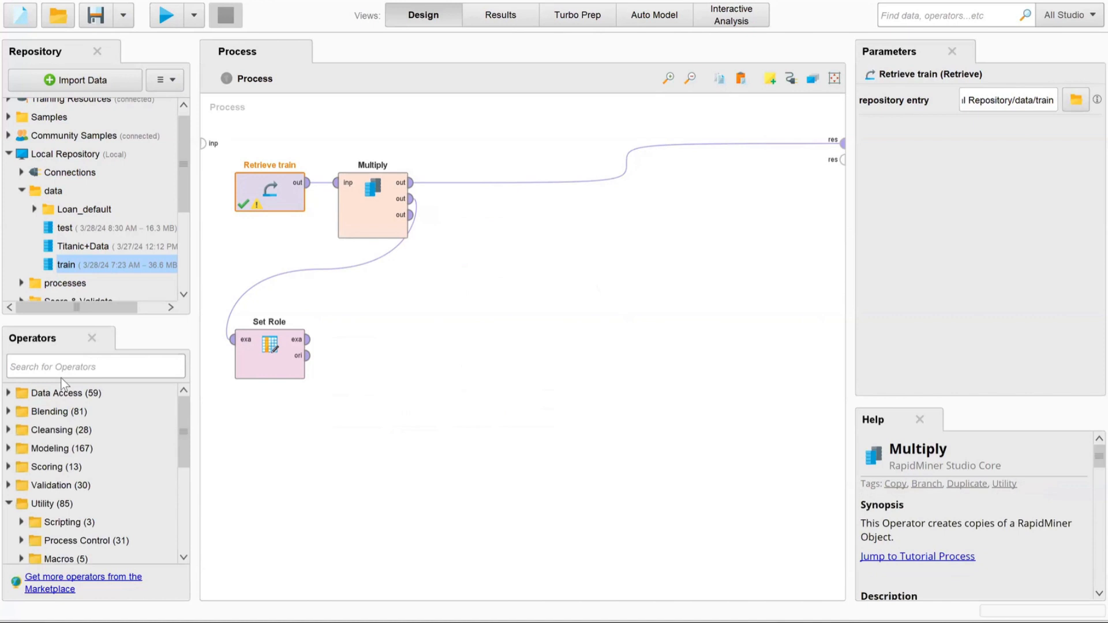
left_click(8, 411)
left_click(19, 449)
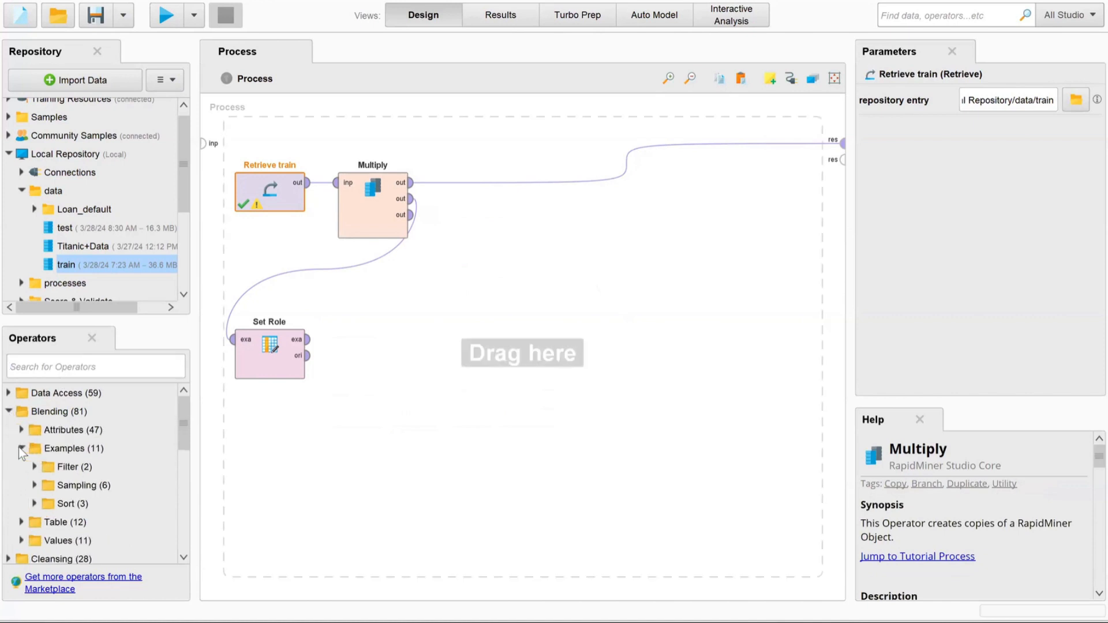
left_click(20, 449)
left_click(20, 430)
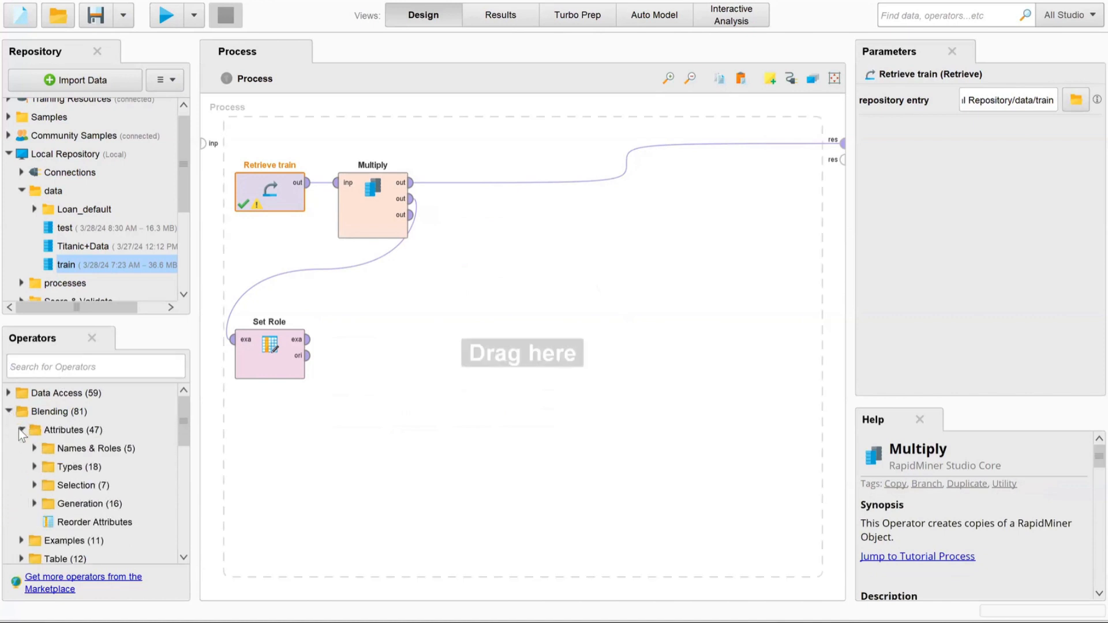
left_click(34, 467)
left_click_drag(88, 437, 258, 281)
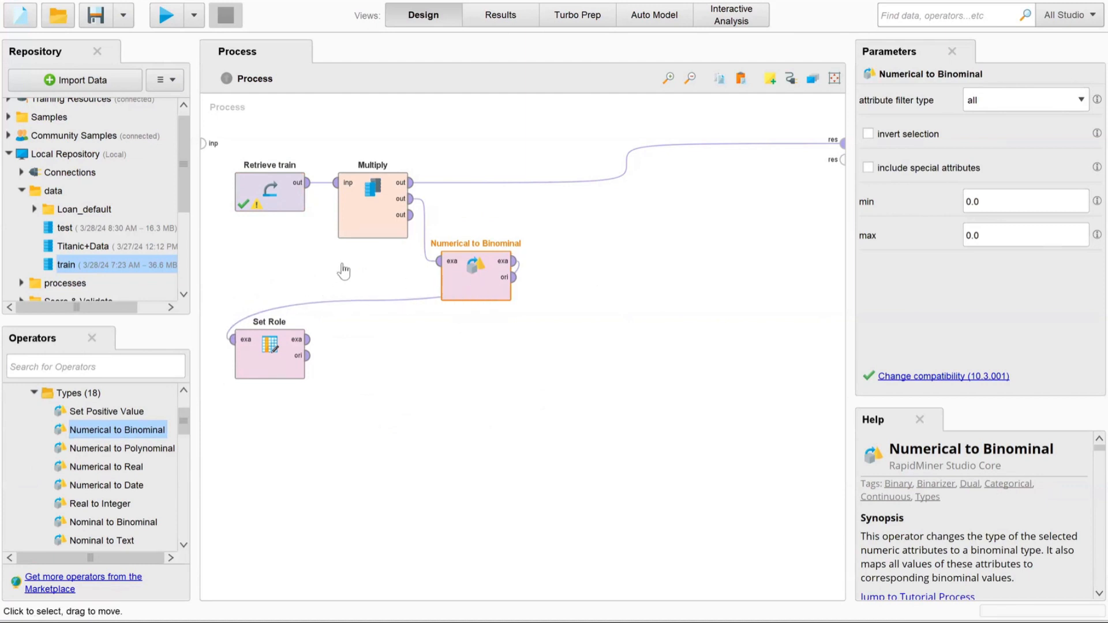
left_click_drag(271, 361, 271, 400)
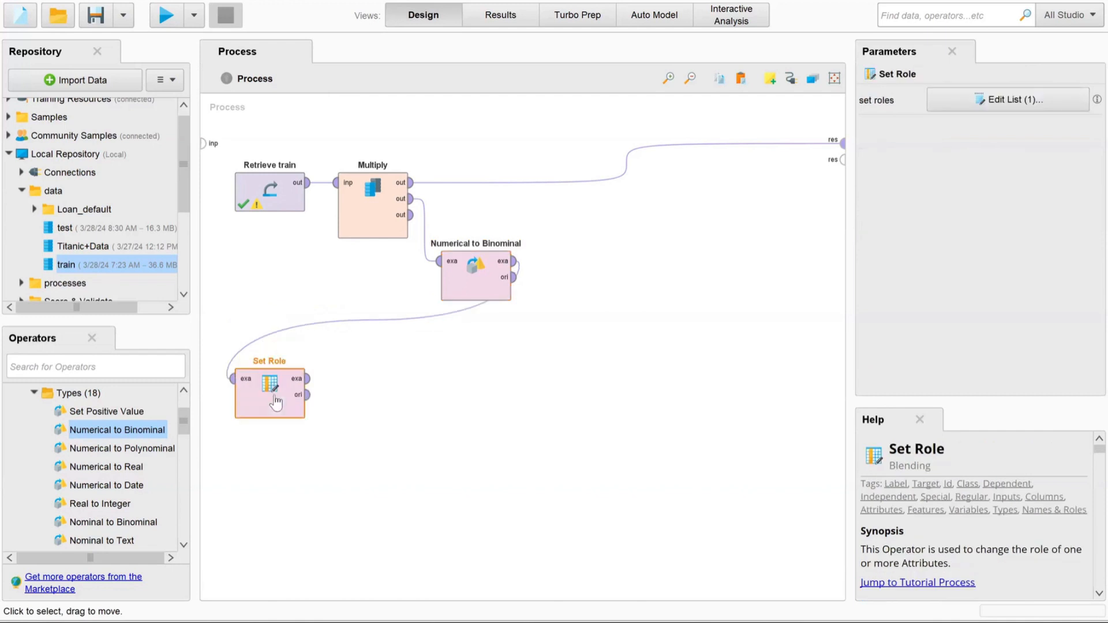
Step: Limit Numerical to Binominal to the single attribute IsFraud and place the operator below Multiply, just above Set Role
left_click(486, 288)
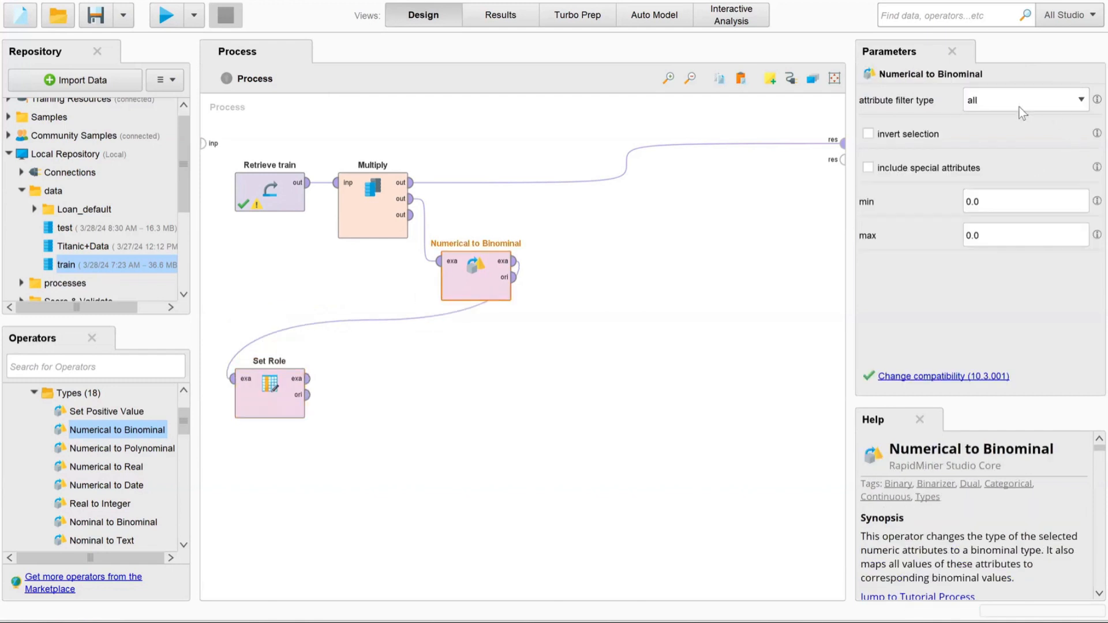
left_click(1049, 110)
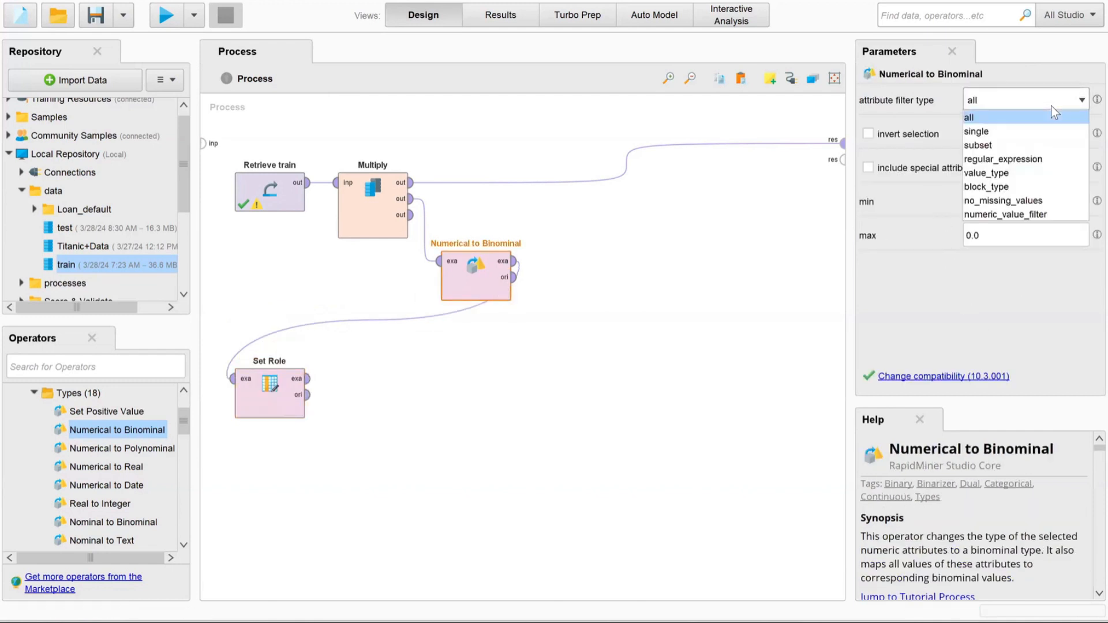
left_click(1033, 130)
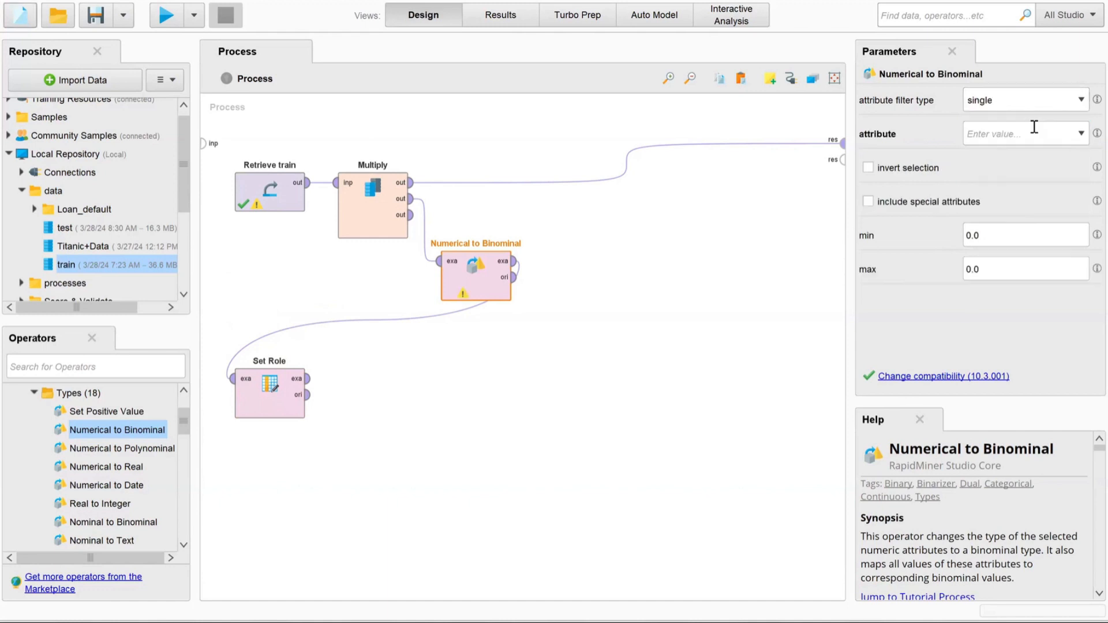
left_click(1080, 135)
scroll(1016, 228, "down", 8)
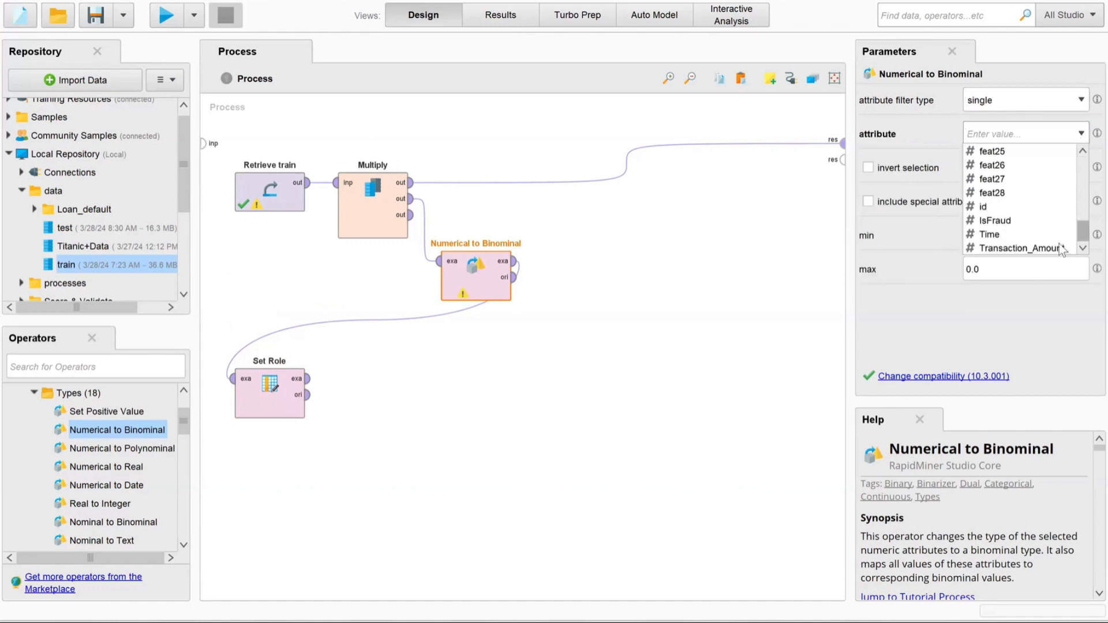
left_click(996, 221)
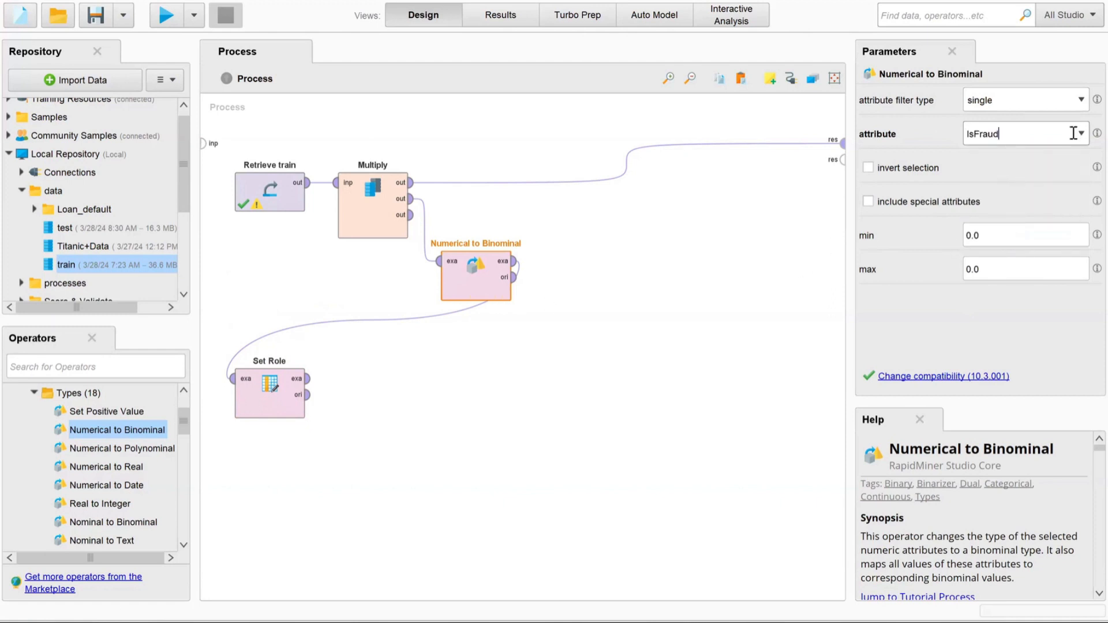
left_click_drag(457, 283, 301, 322)
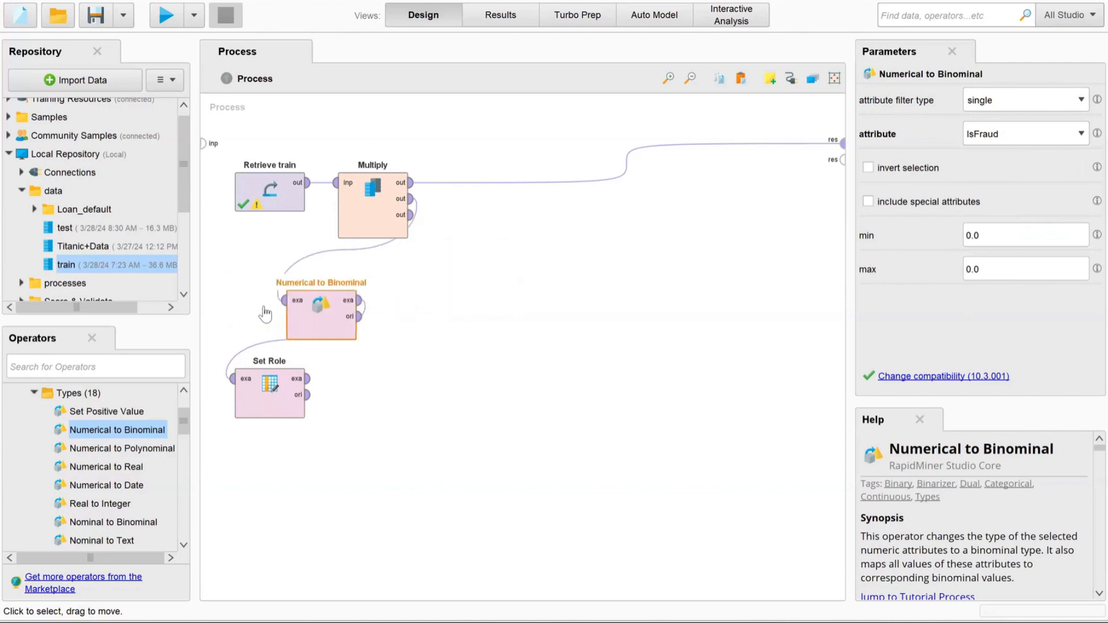
left_click(282, 411)
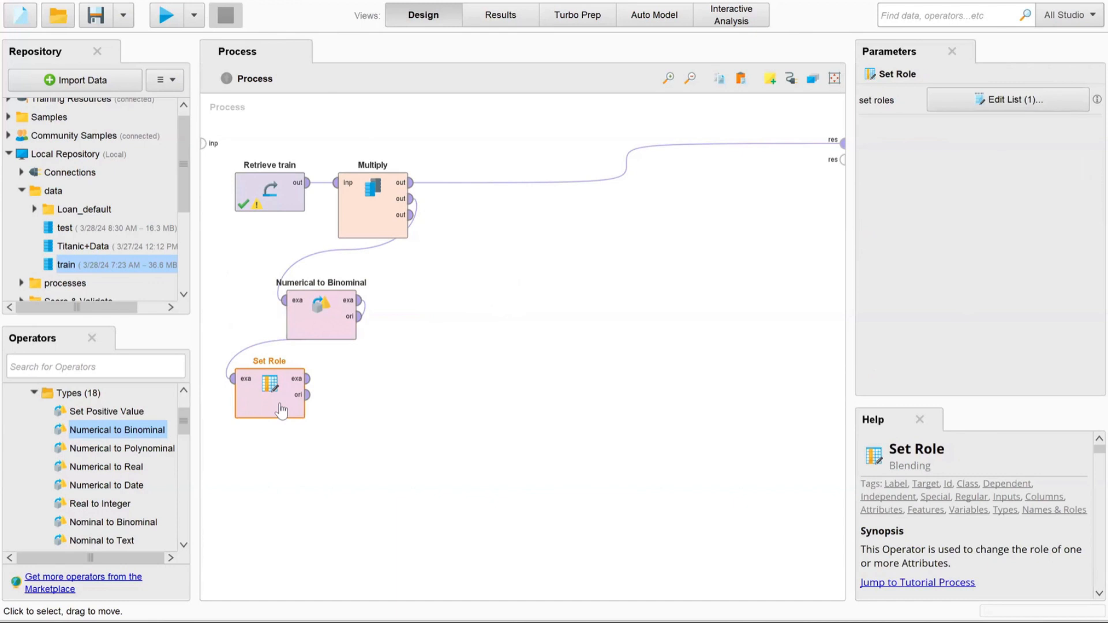
Step: Review the train data in Turbo Prep and compare the attribute value ranges in its result statistics, including Time and Transaction_Amount
left_click(589, 16)
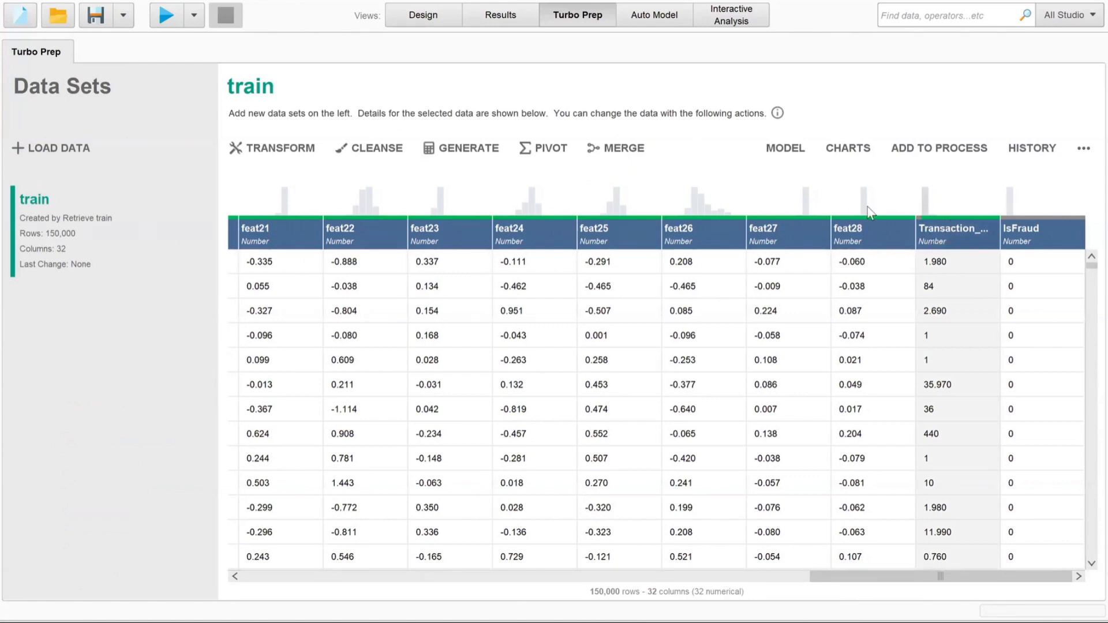
left_click(512, 17)
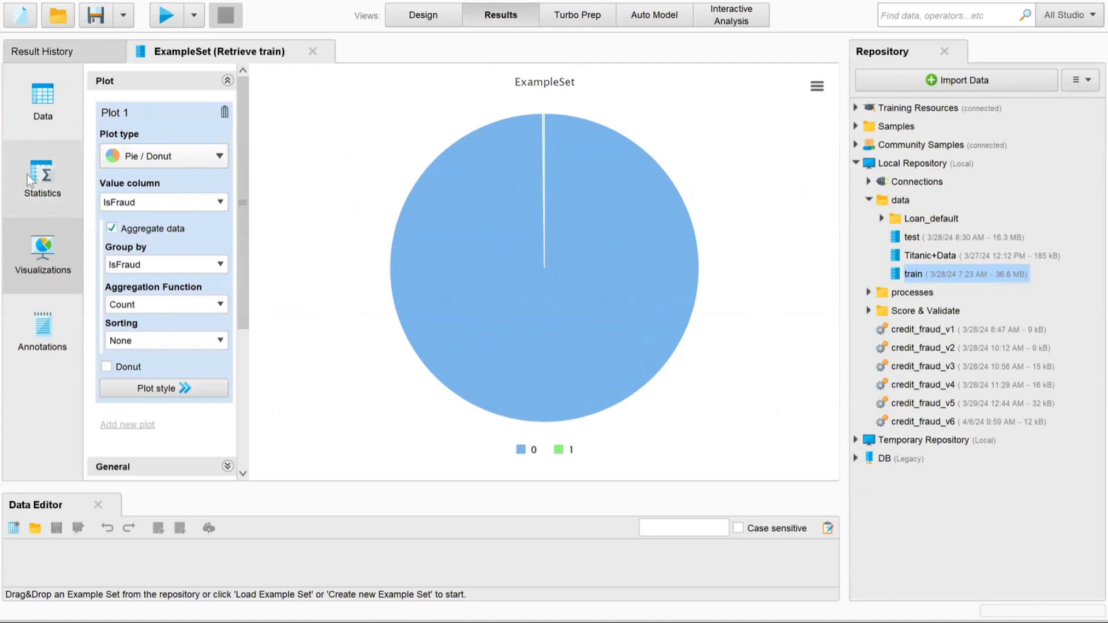
left_click(26, 174)
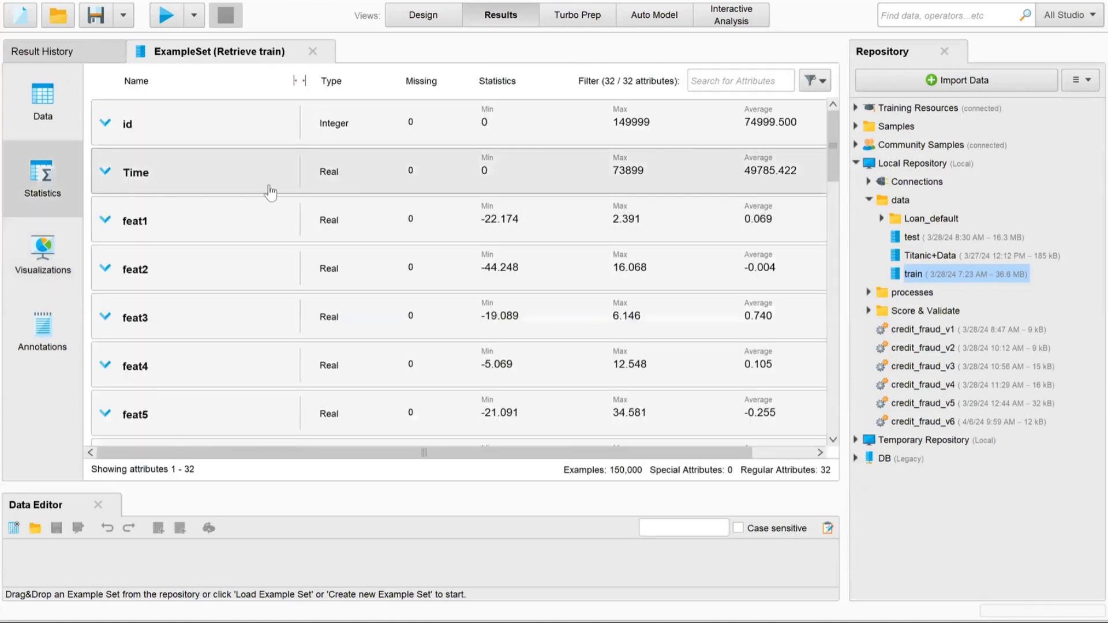
scroll(270, 192, "down", 1)
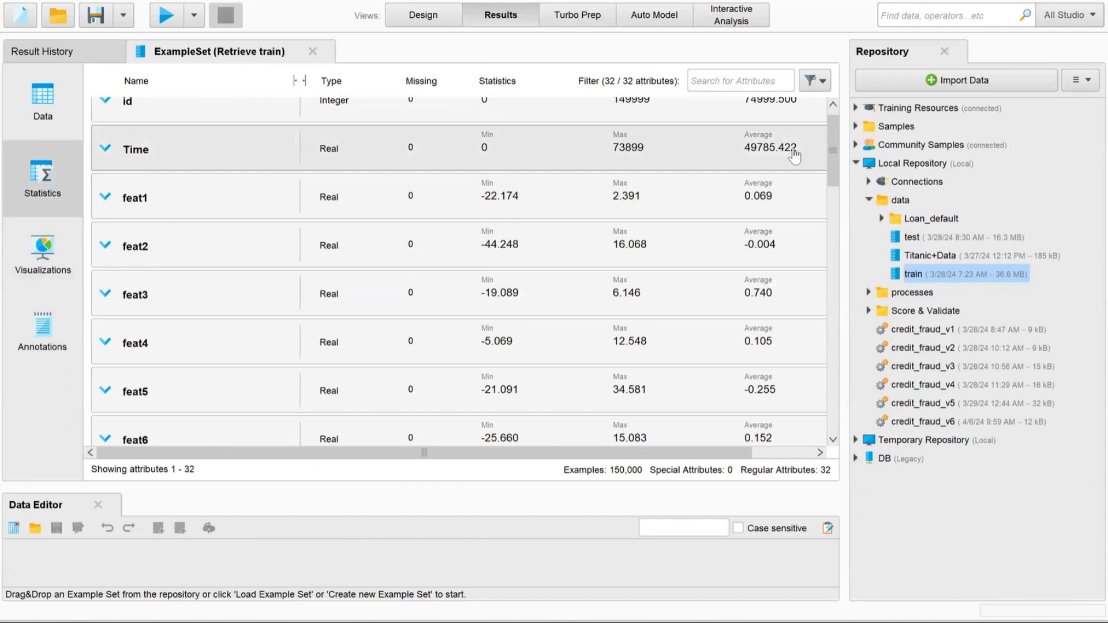
scroll(834, 237, "down", 10)
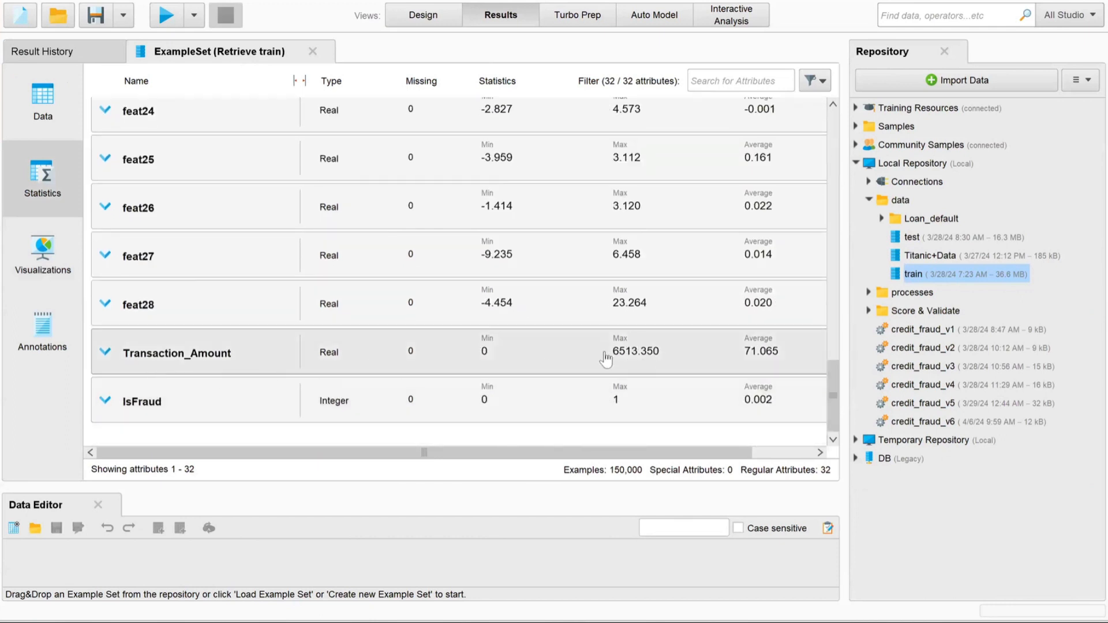
left_click(445, 14)
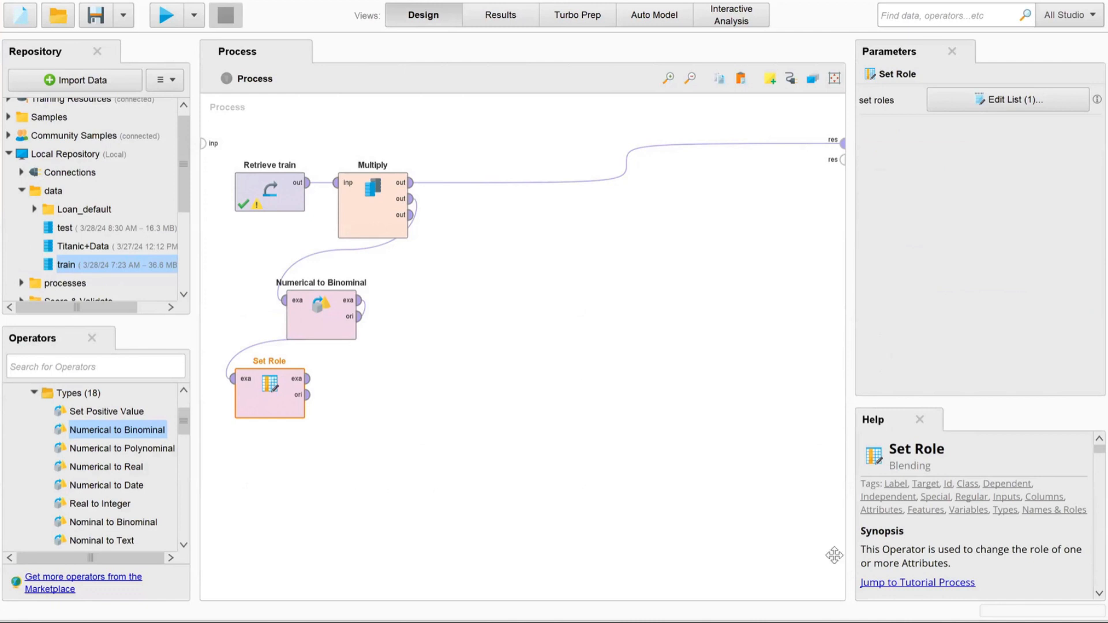
left_click(91, 368)
type("g")
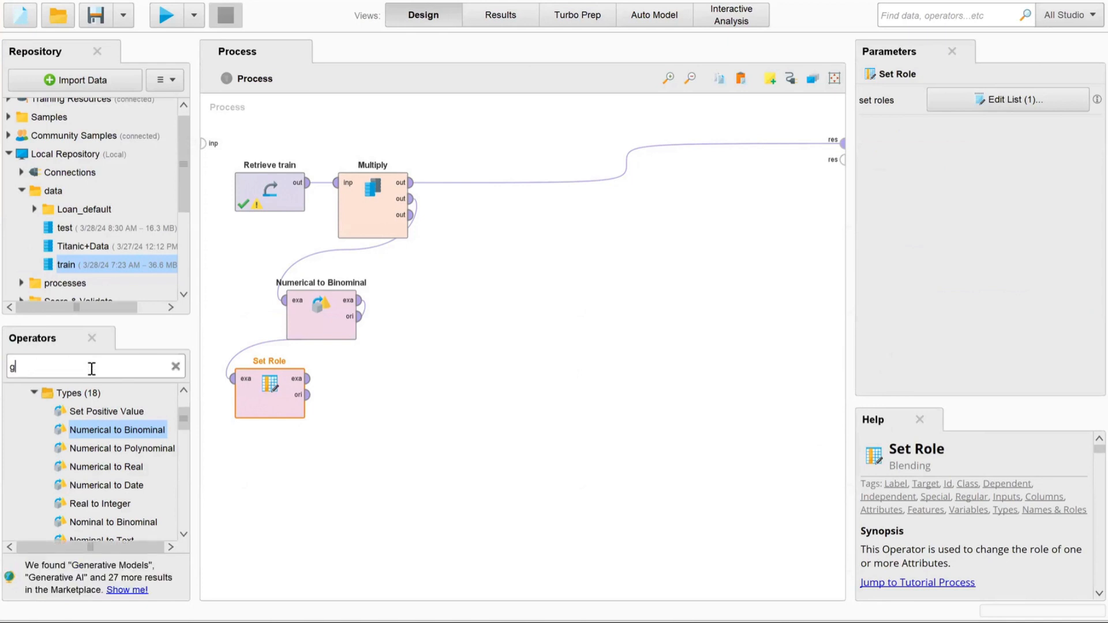
type("nera")
key("BackSpace")
key("BackSpace")
key("BackSpace")
key("BackSpace")
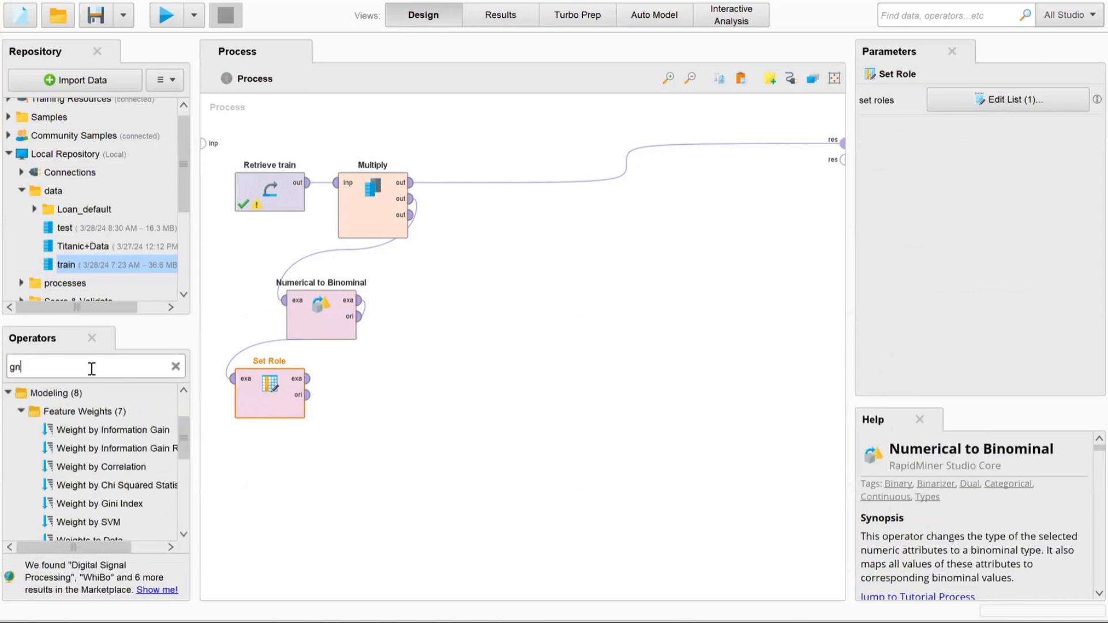
type("enera")
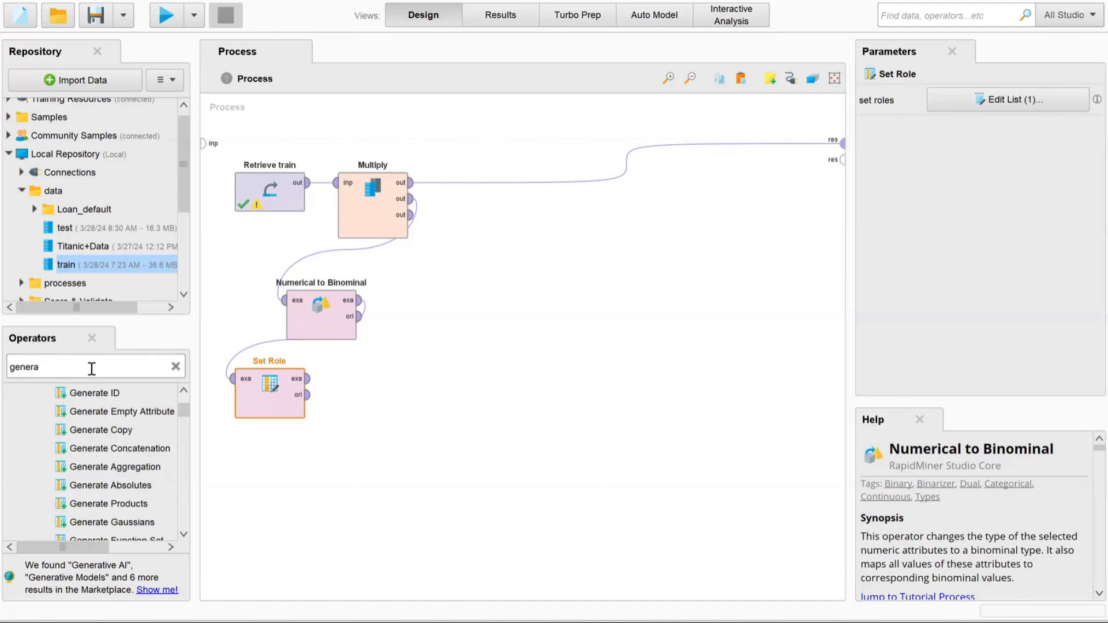
left_click(176, 367)
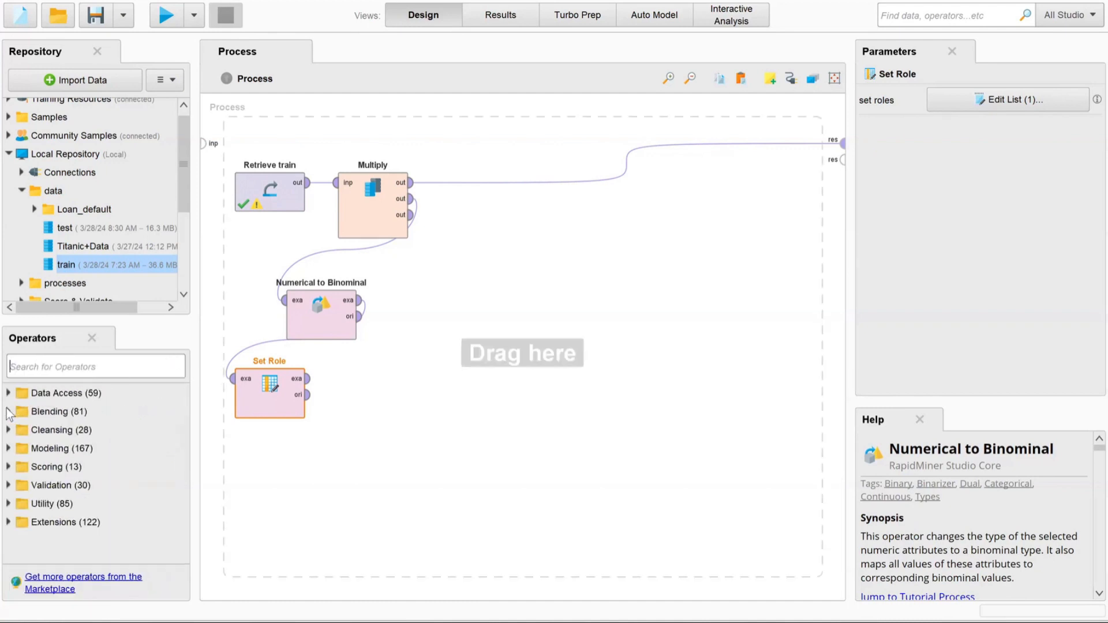
Step: Add a Generate Attributes operator below Set Role and connect Set Role's example set output to its input
left_click(8, 411)
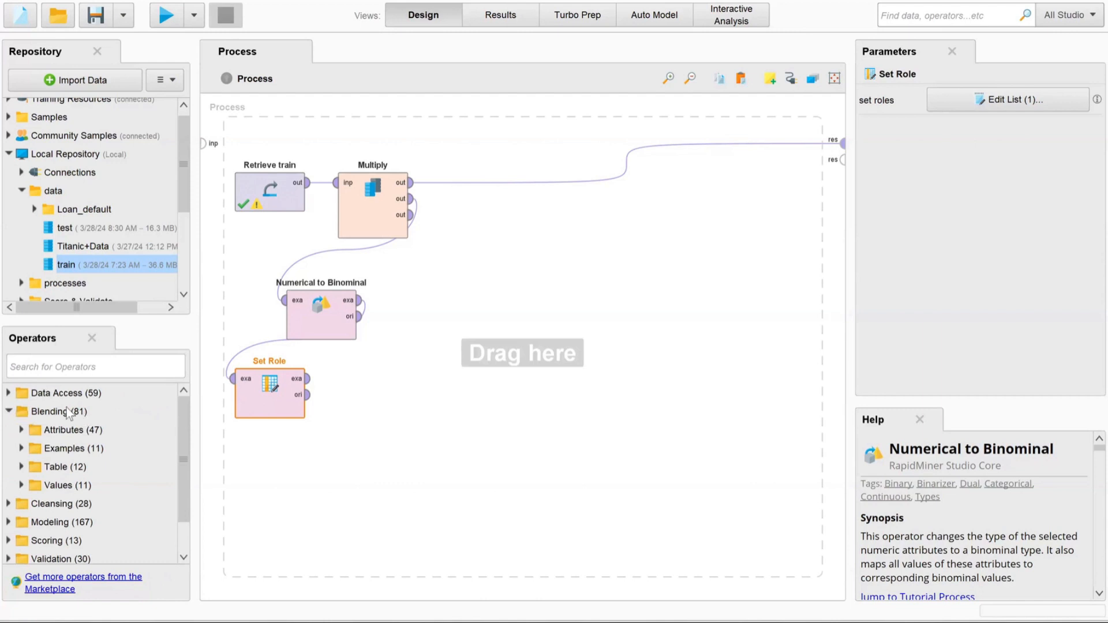
left_click(21, 430)
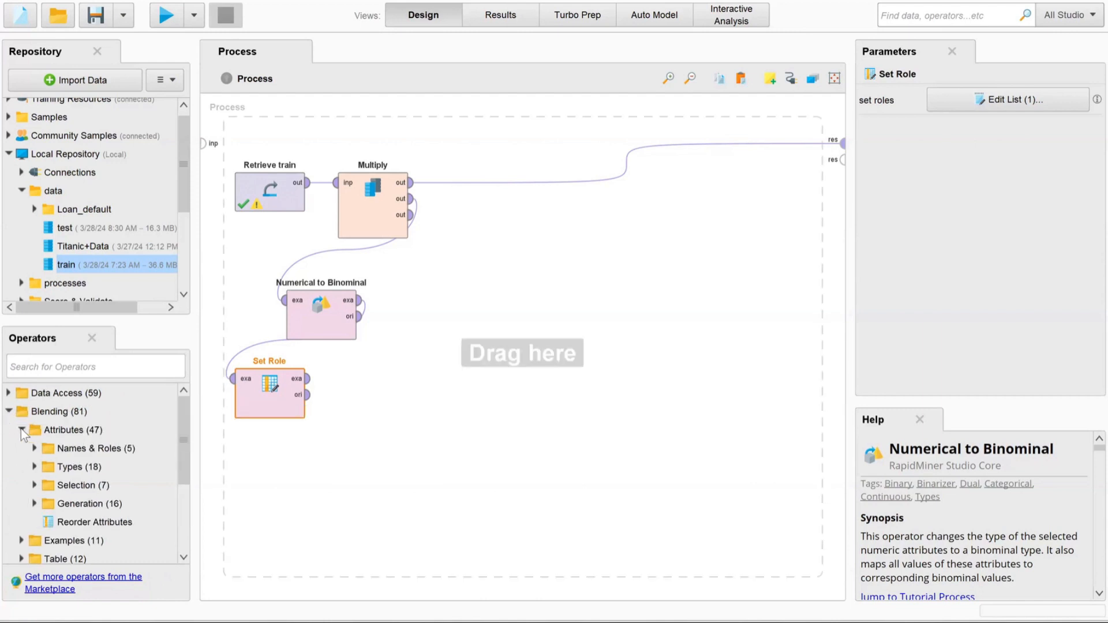
left_click(34, 502)
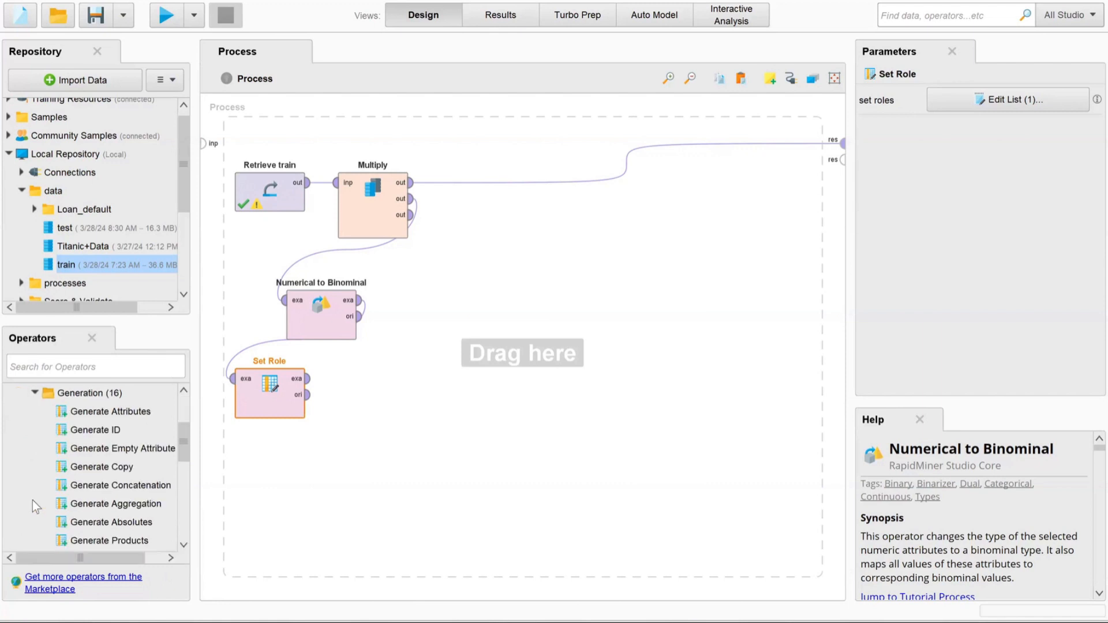
left_click_drag(93, 412, 269, 459)
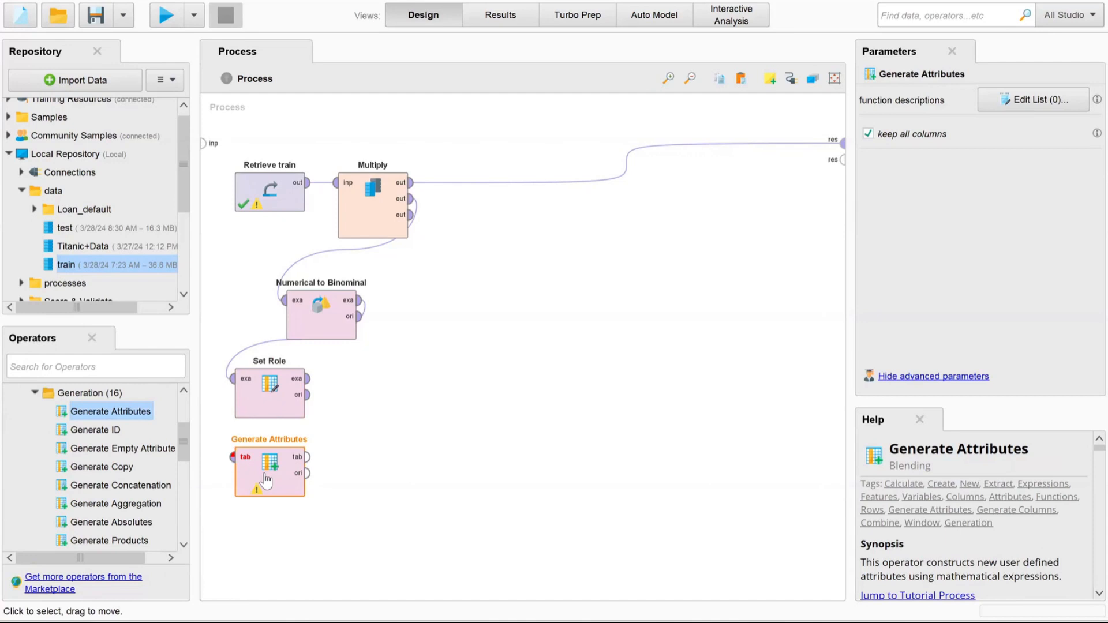
left_click(308, 379)
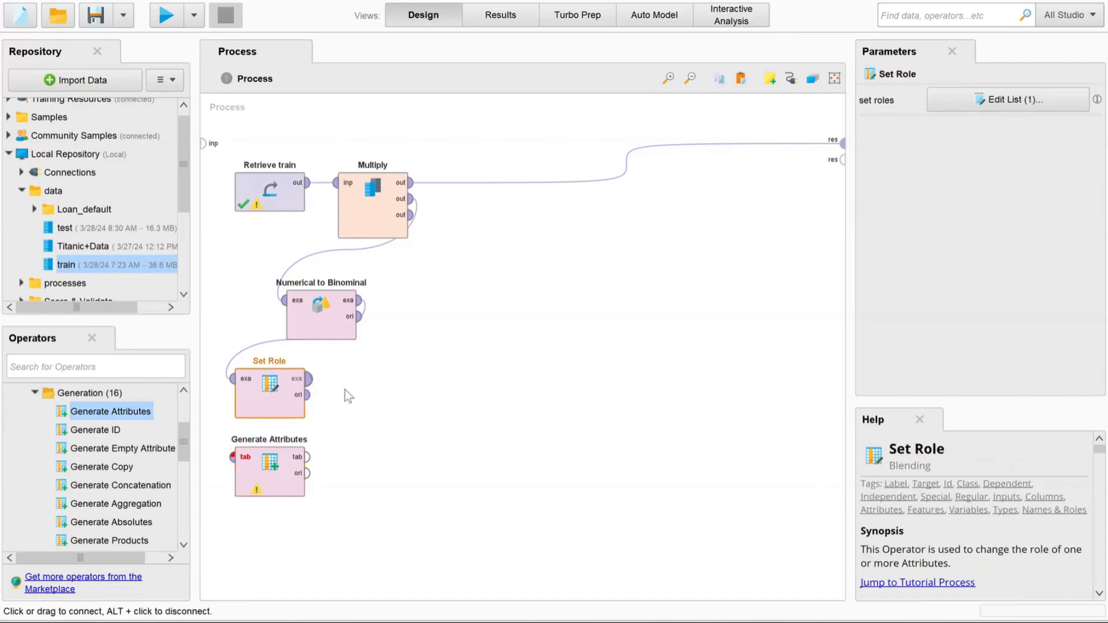
left_click(232, 457)
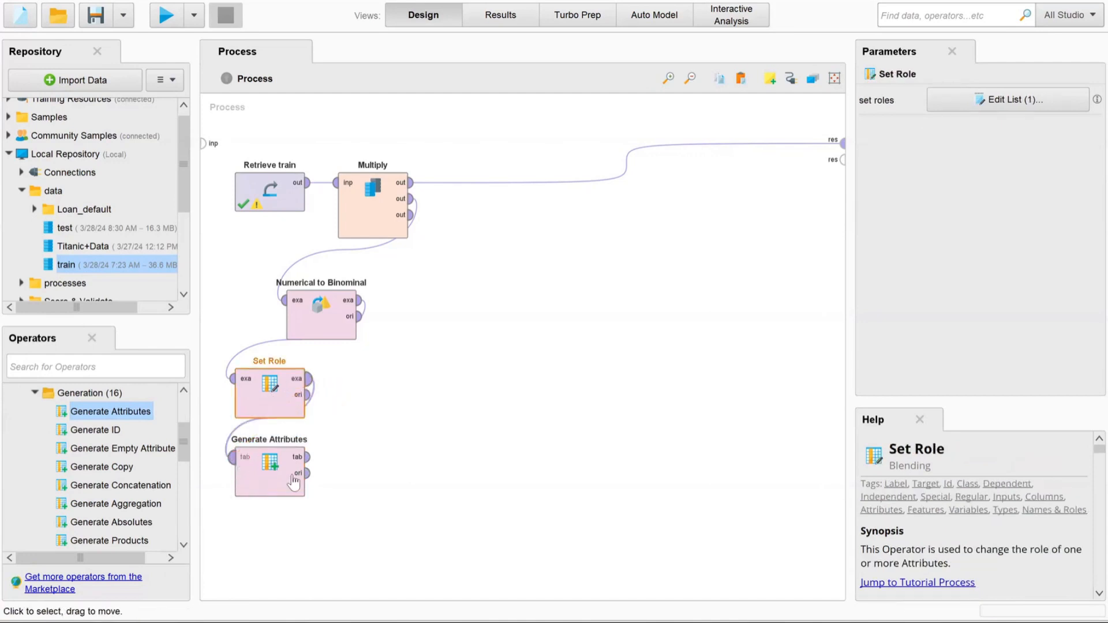
Step: Define a new column log_time in Generate Attributes with the function expression log(Time)
left_click(257, 481)
left_click(1034, 99)
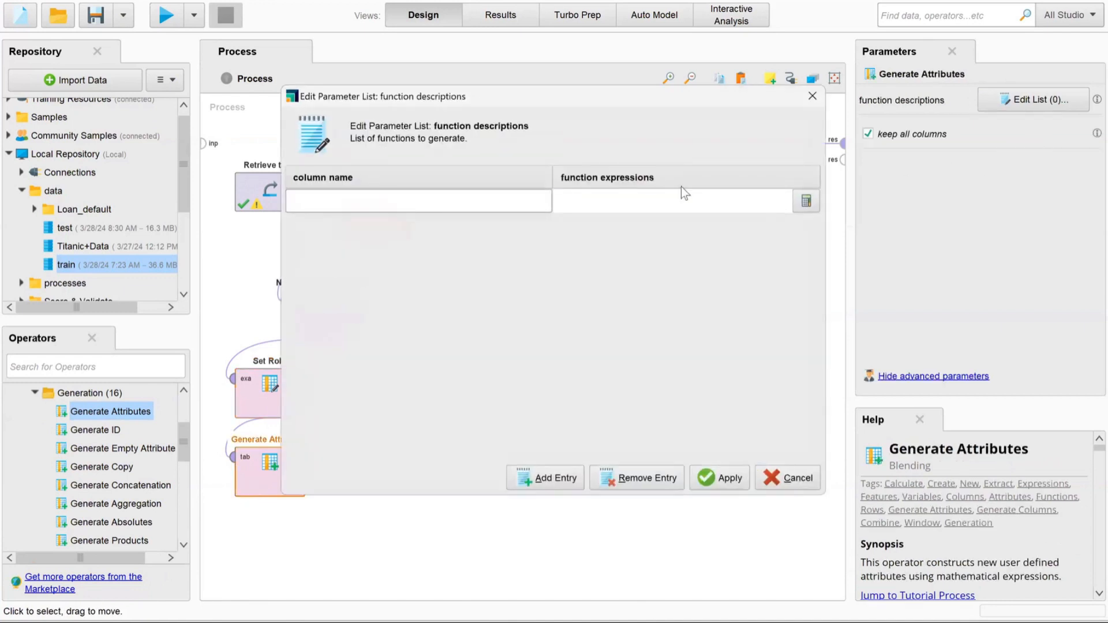
left_click(806, 201)
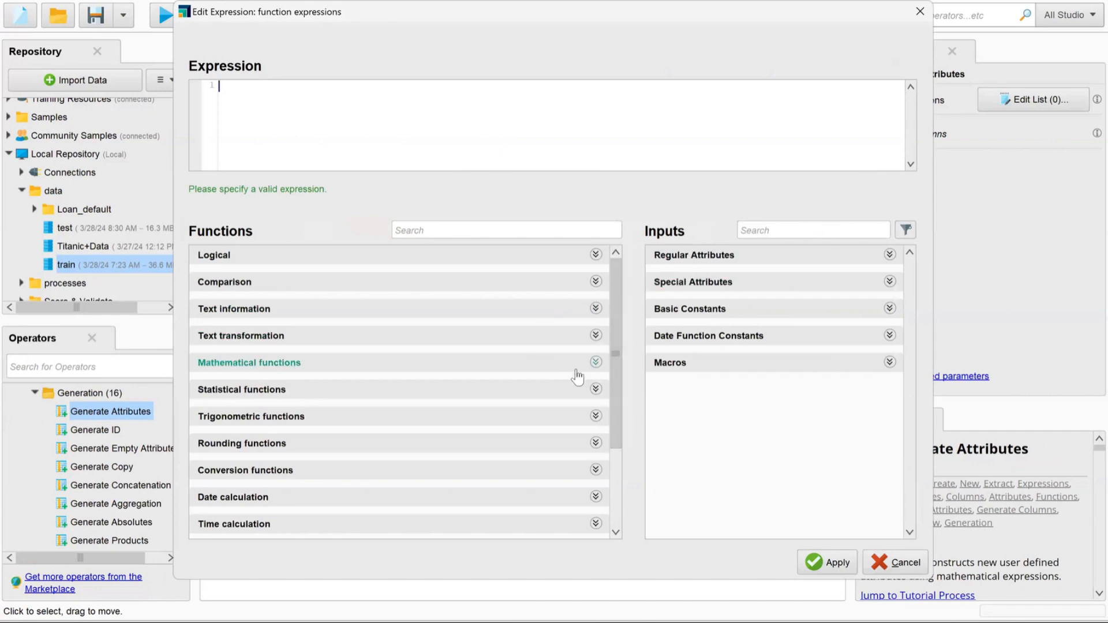
left_click(596, 362)
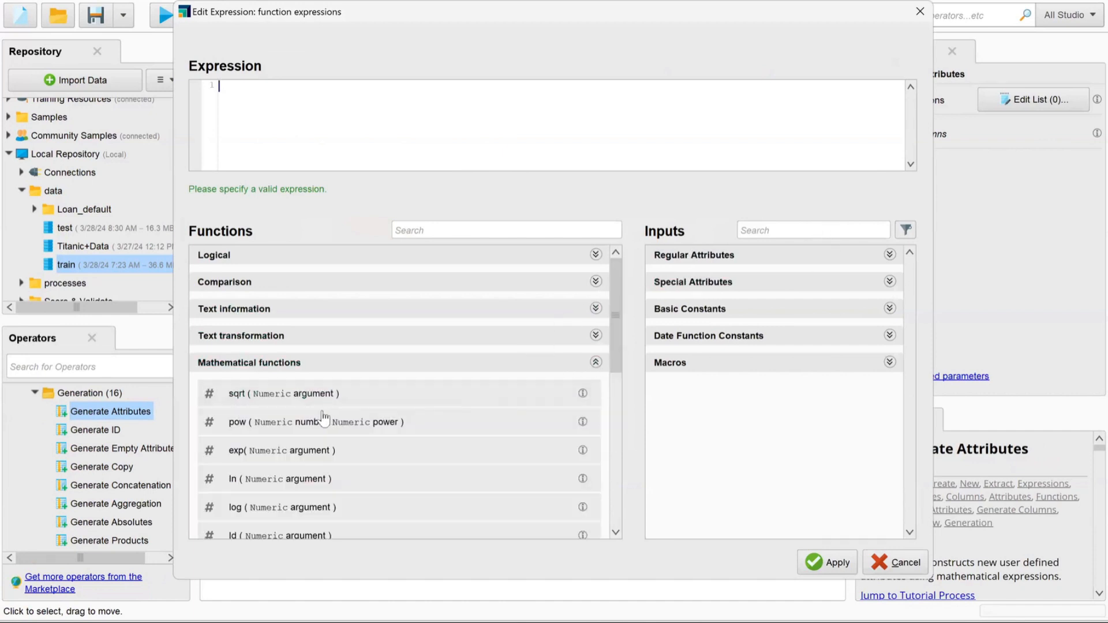
left_click(277, 510)
left_click(890, 254)
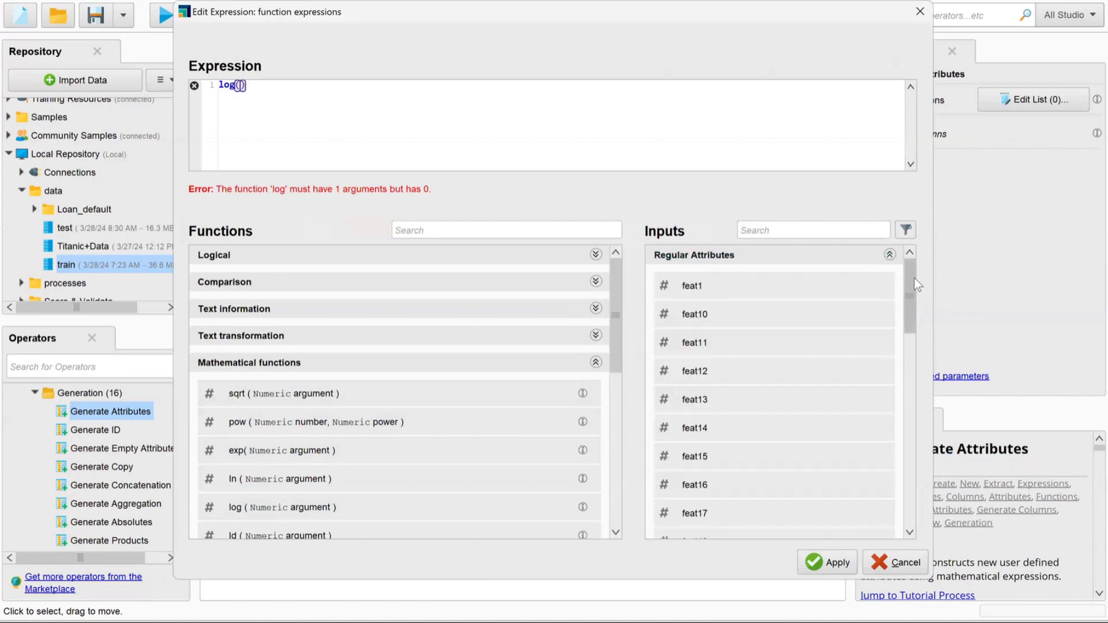
left_click_drag(911, 275, 905, 452)
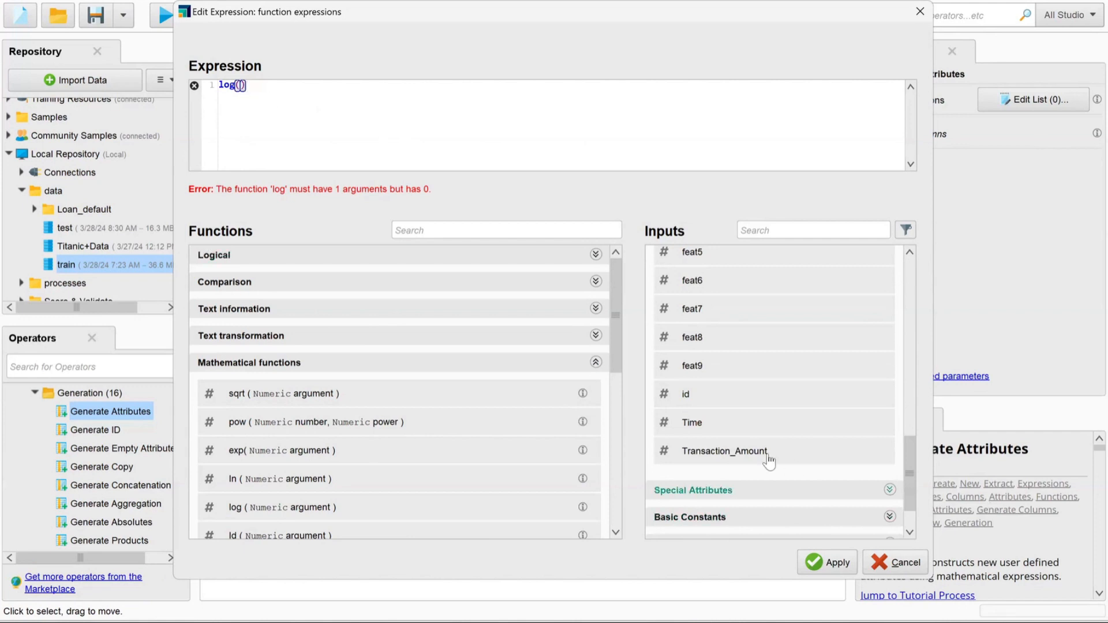
left_click(706, 422)
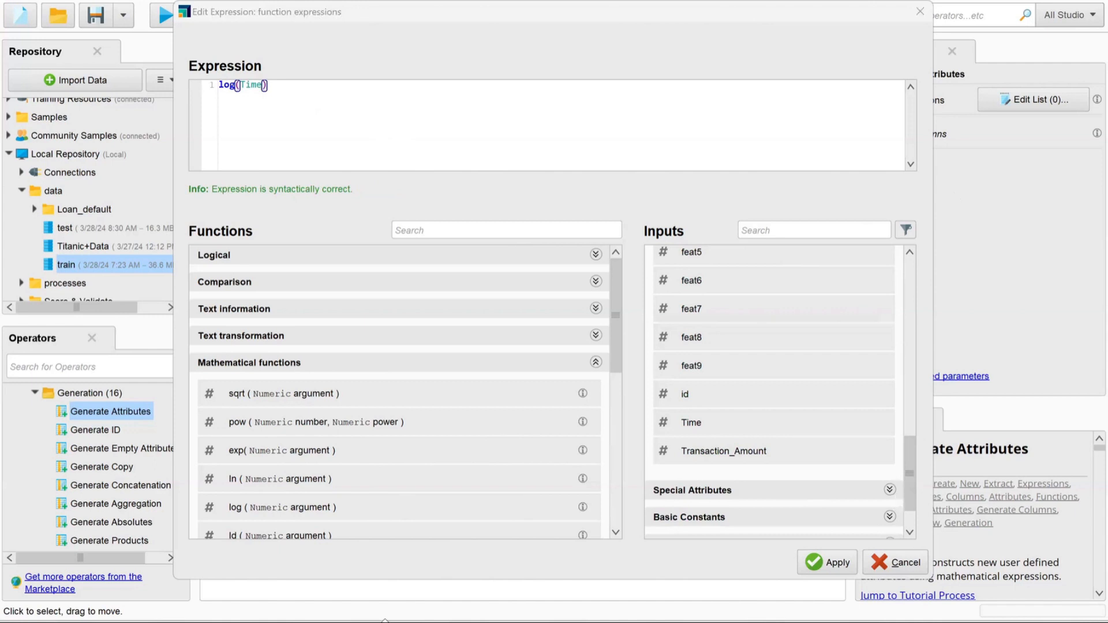
left_click(825, 563)
left_click(423, 199)
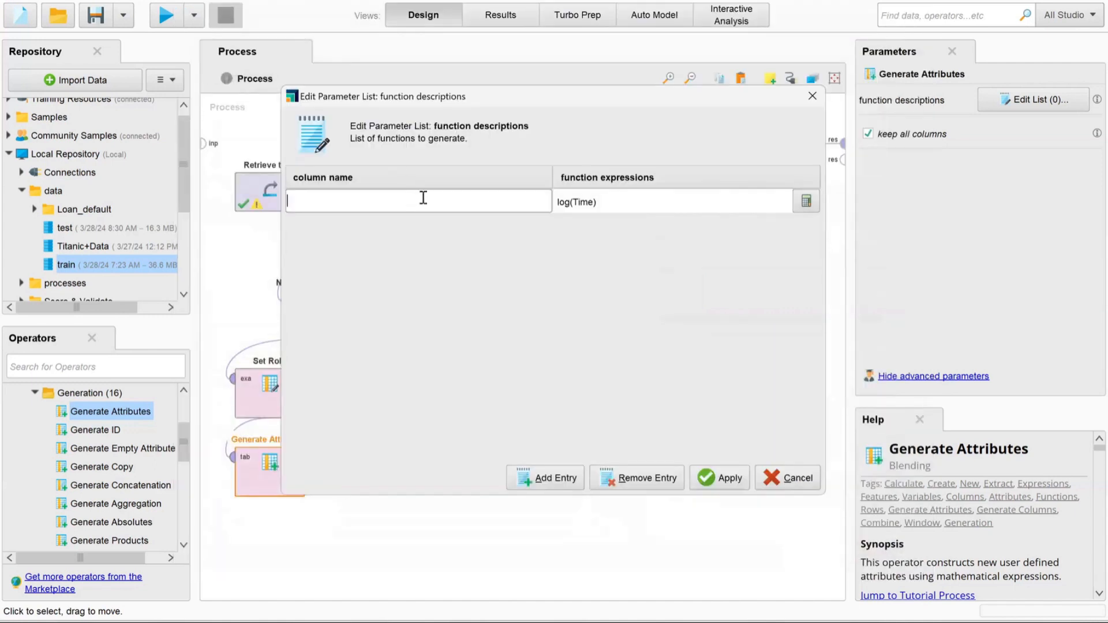
type("log_time")
Step: Add a second entry to the function descriptions with the expression log(Transaction_Amount)
left_click(539, 479)
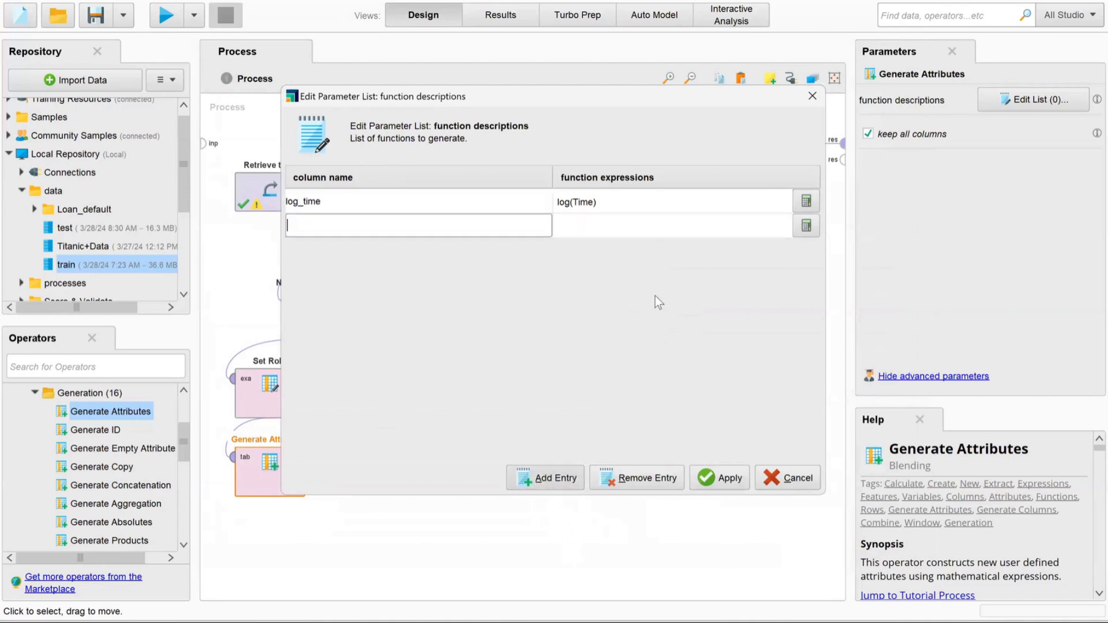
left_click(807, 225)
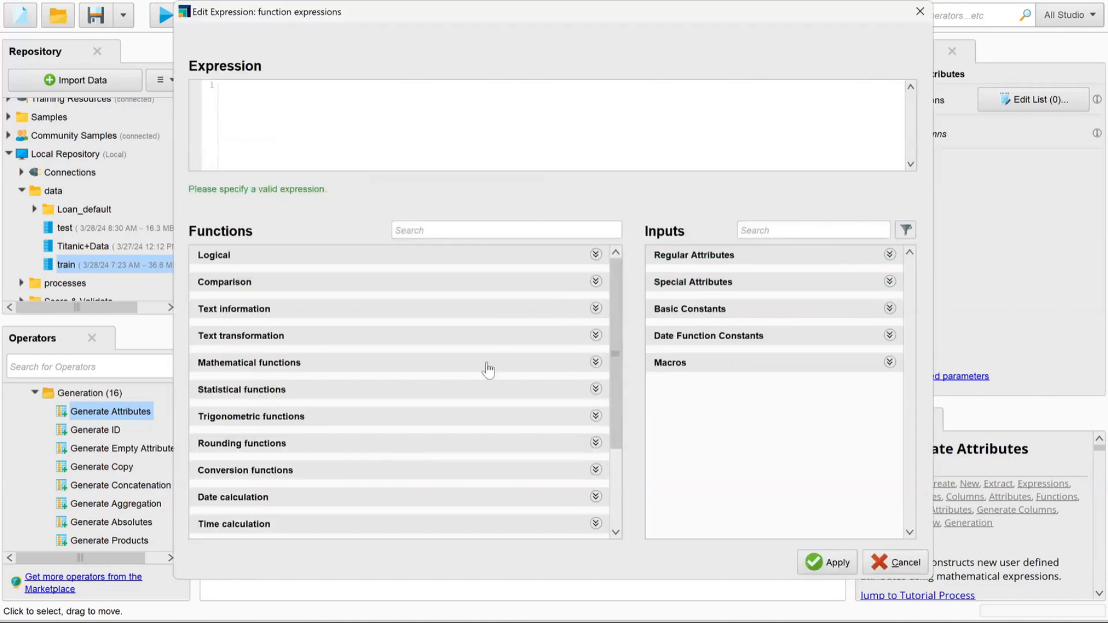
left_click(576, 368)
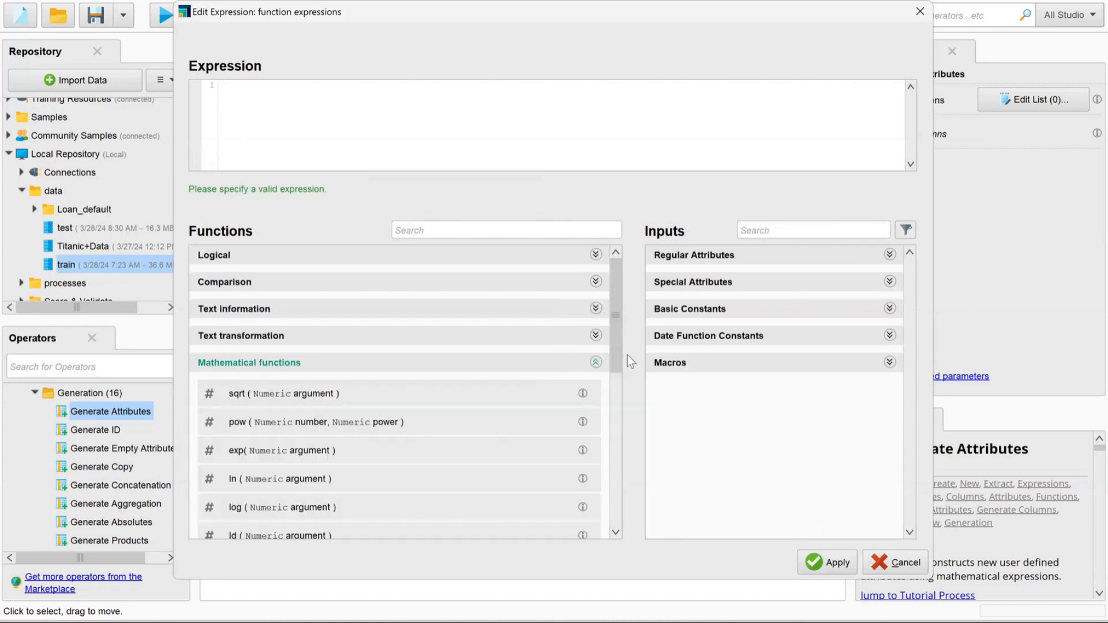
left_click_drag(617, 334, 616, 366)
left_click(404, 421)
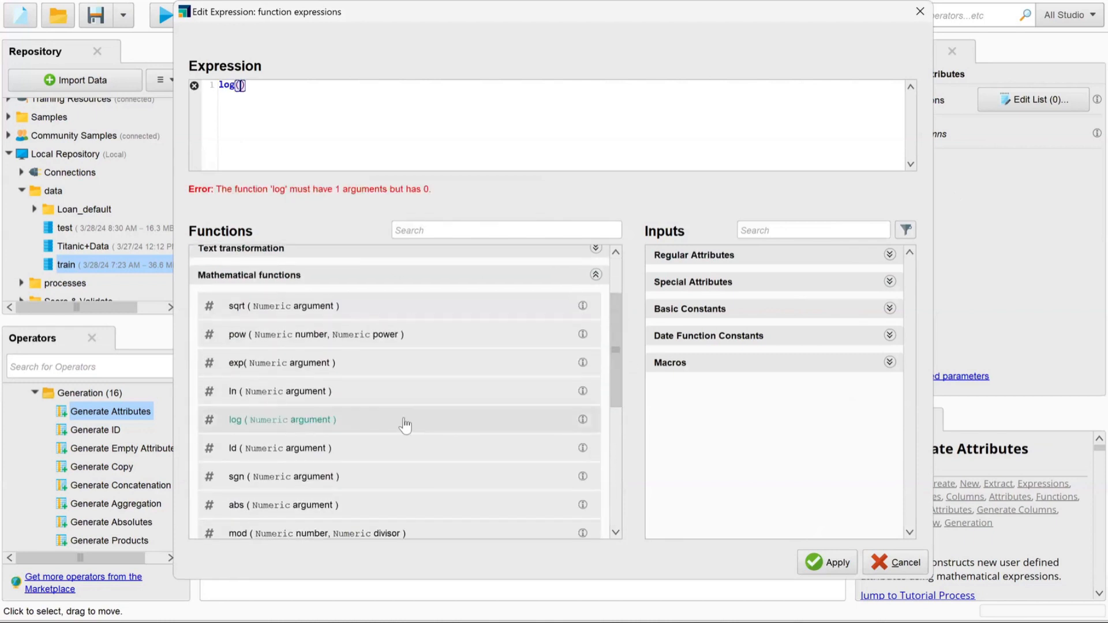
left_click(890, 254)
left_click_drag(905, 281, 918, 513)
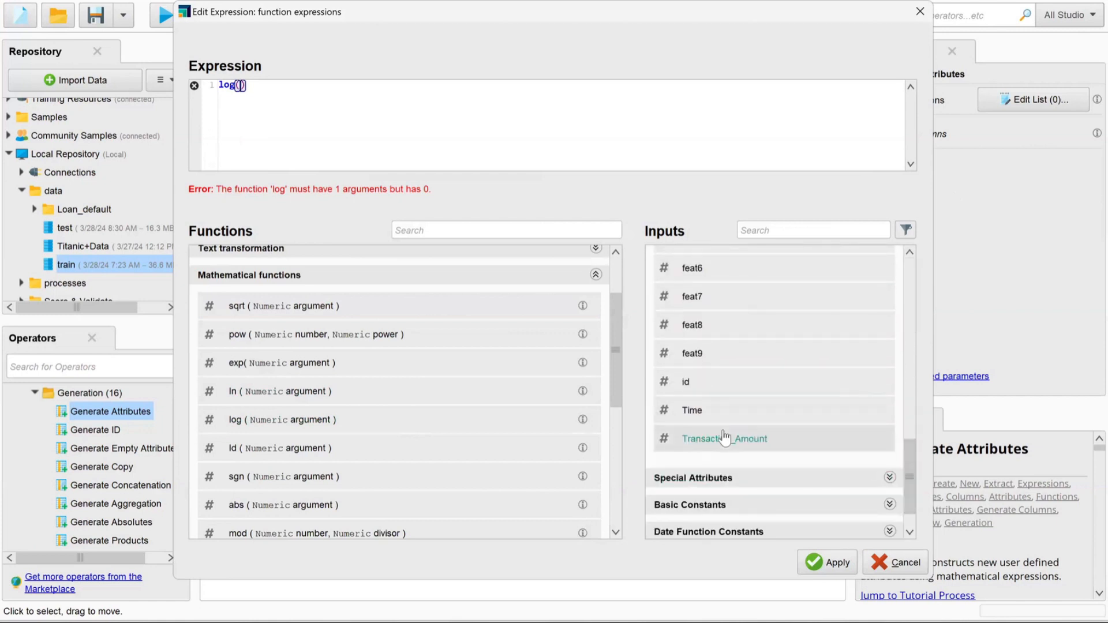
left_click(724, 439)
left_click(802, 568)
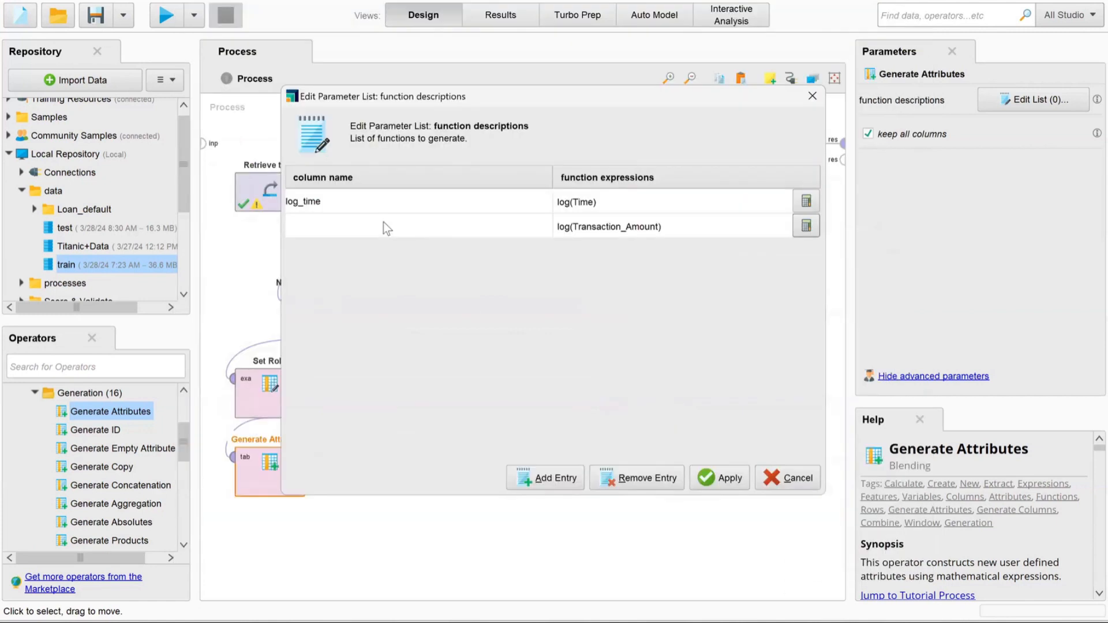
Step: Name the log(Transaction_Amount) column log_time and apply the function descriptions
left_click(386, 223)
type("log_")
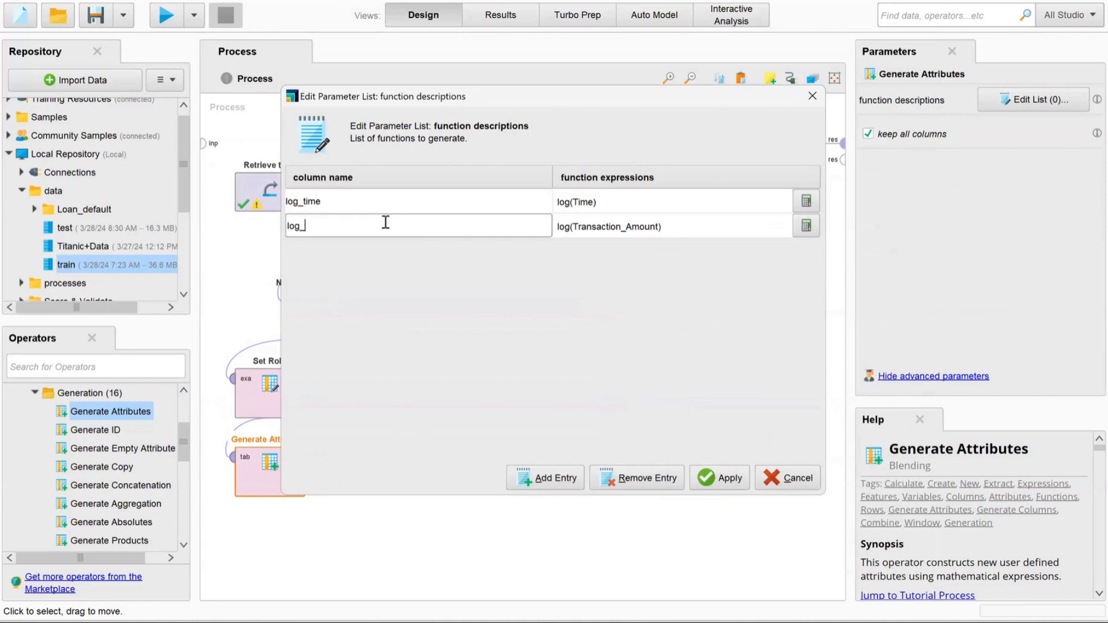
type("time")
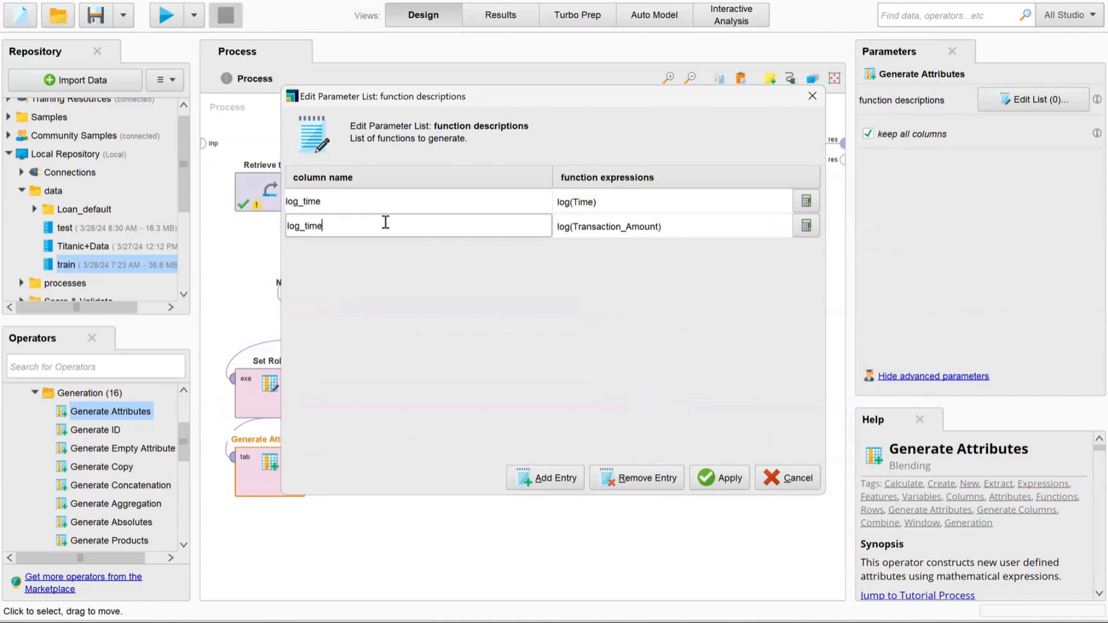
left_click(728, 483)
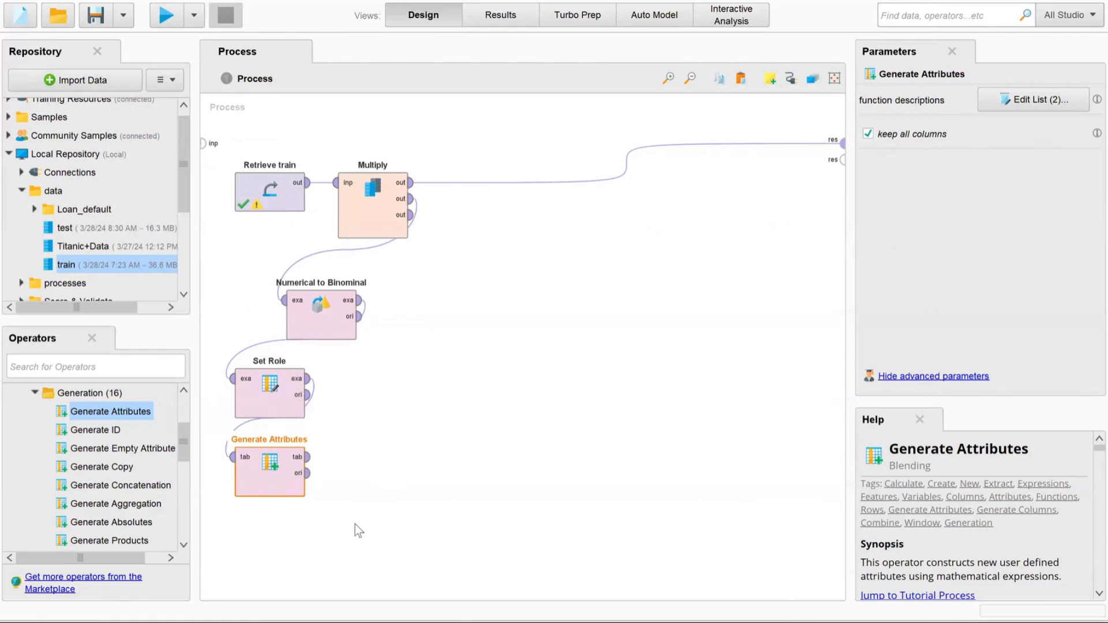
Step: Connect the Generate Attributes table output to the second result port and run the process
left_click(842, 160)
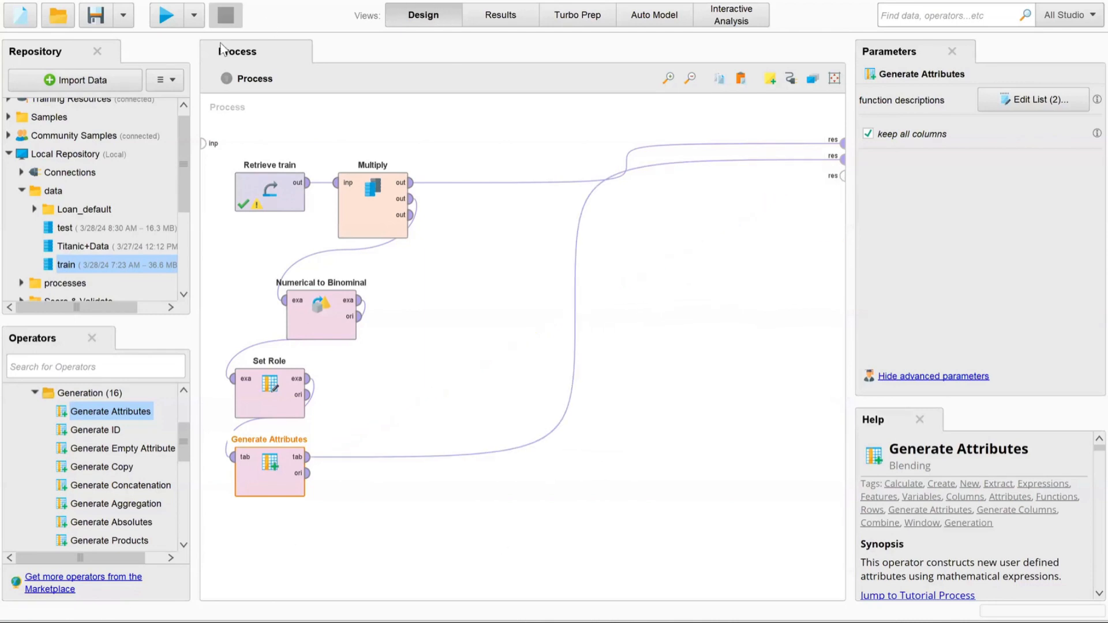
left_click(165, 15)
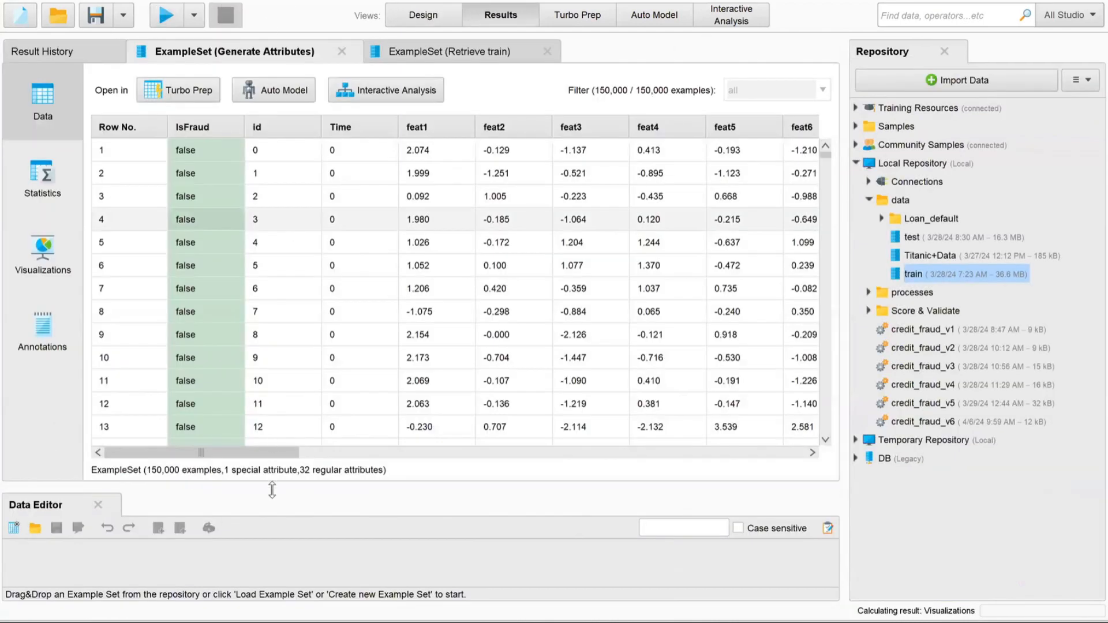
Step: Review the attribute statistics of the Generate Attributes result down to Transaction_Amount and log_time, and return to the process design
left_click(58, 169)
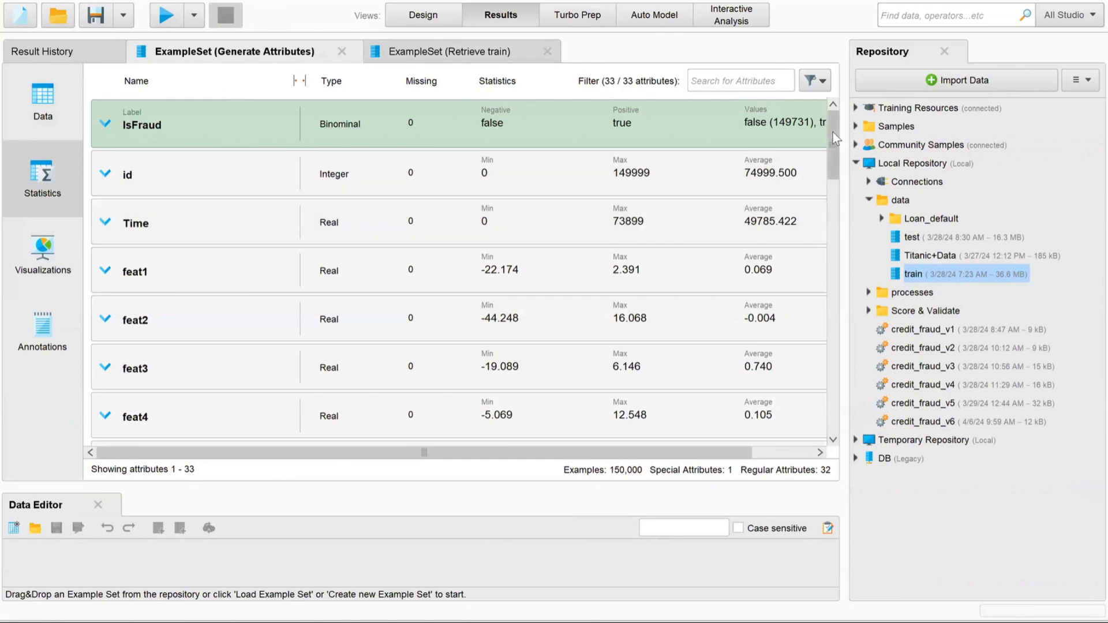
left_click_drag(834, 133, 838, 398)
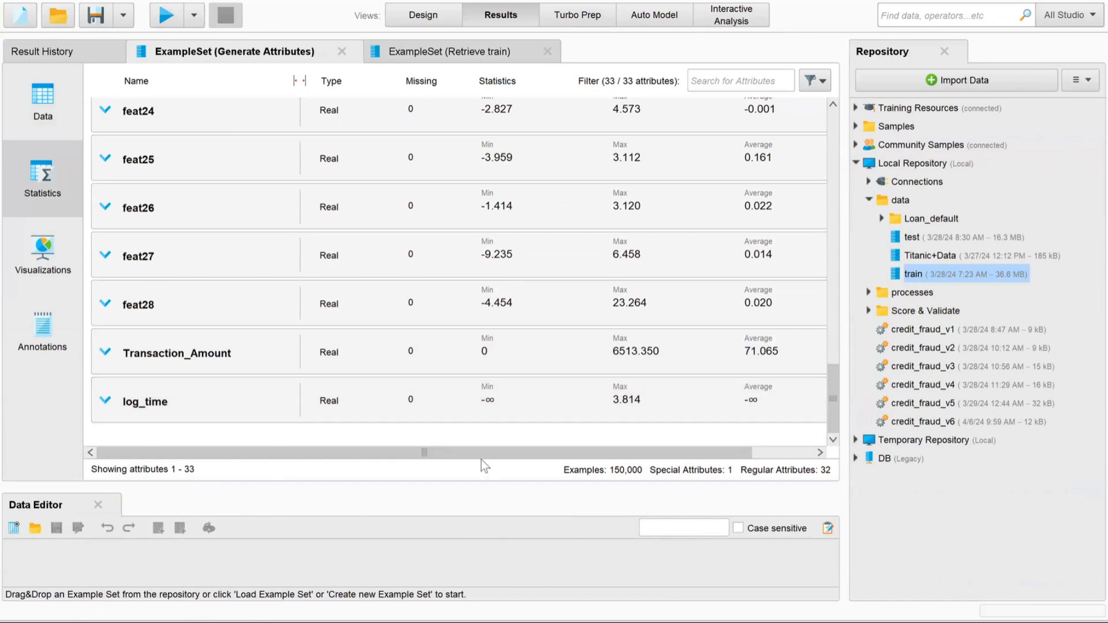
left_click(409, 16)
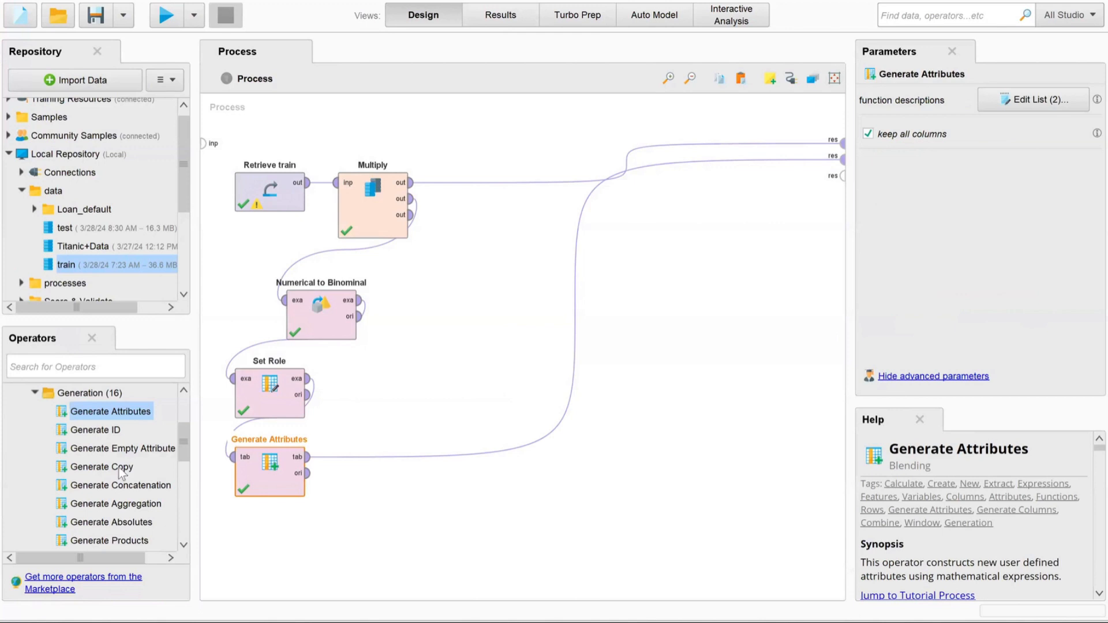
Step: Find the Discretize by Binning operator and place it in the process beside and slightly below Generate Attributes
scroll(24, 393, "up", 1)
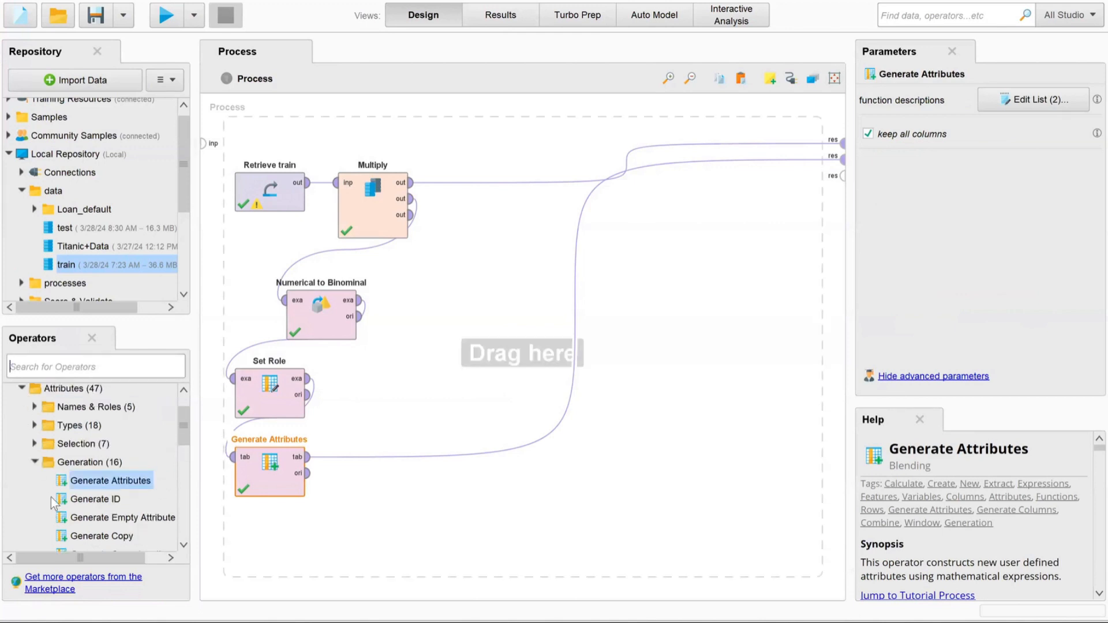
left_click(36, 363)
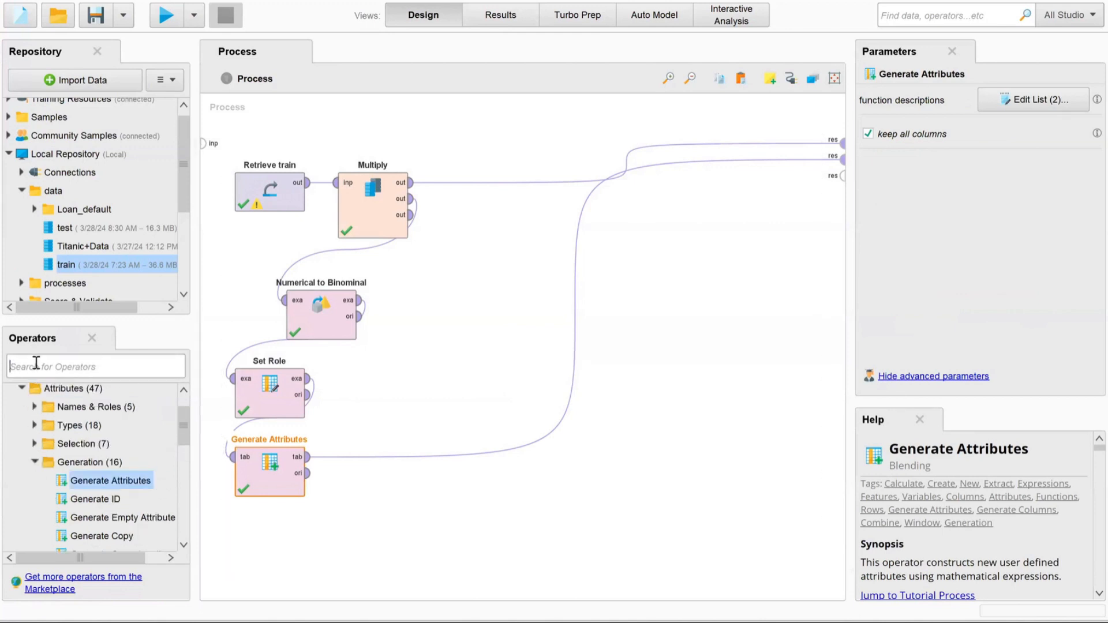
type("discre")
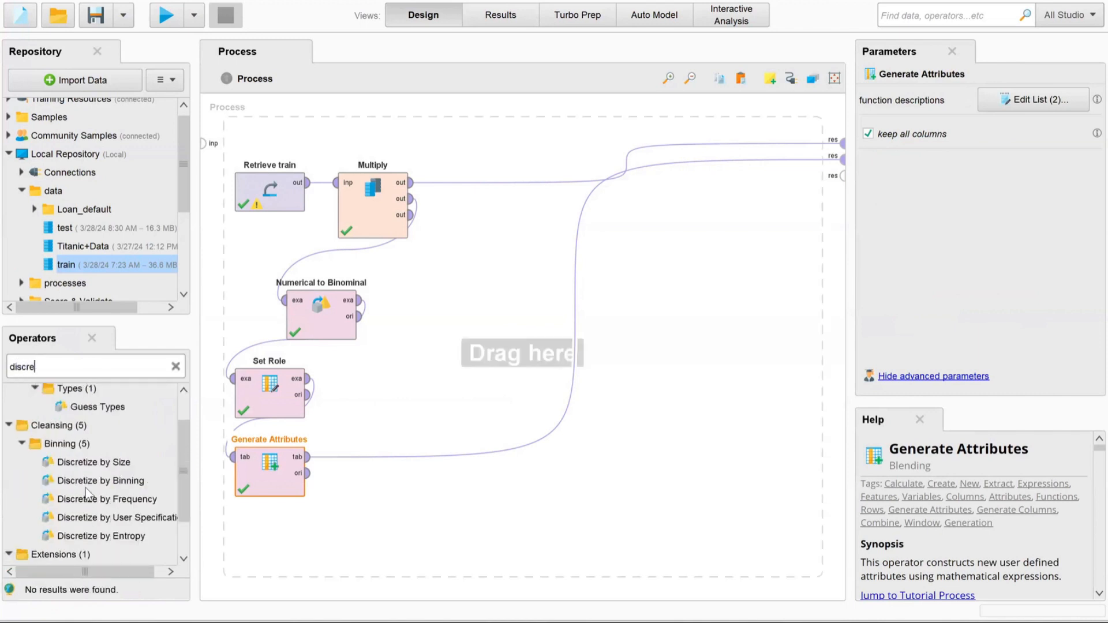
left_click_drag(87, 481, 365, 522)
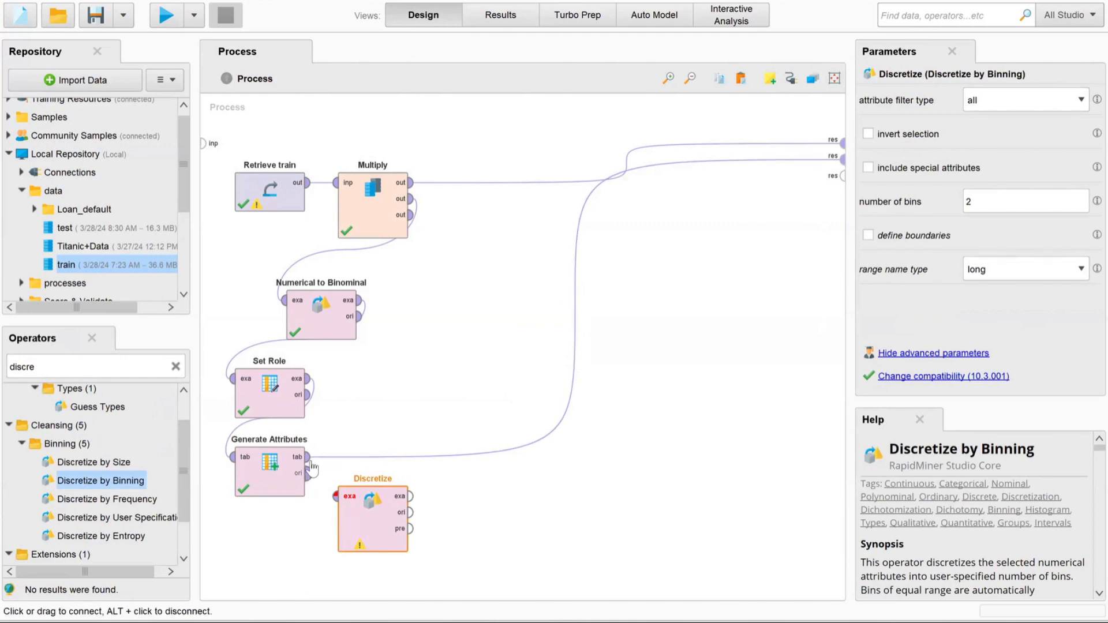
Step: Disconnect Generate Attributes from the second result port and connect its table output to the Discretize operator's example set input
left_click(575, 308)
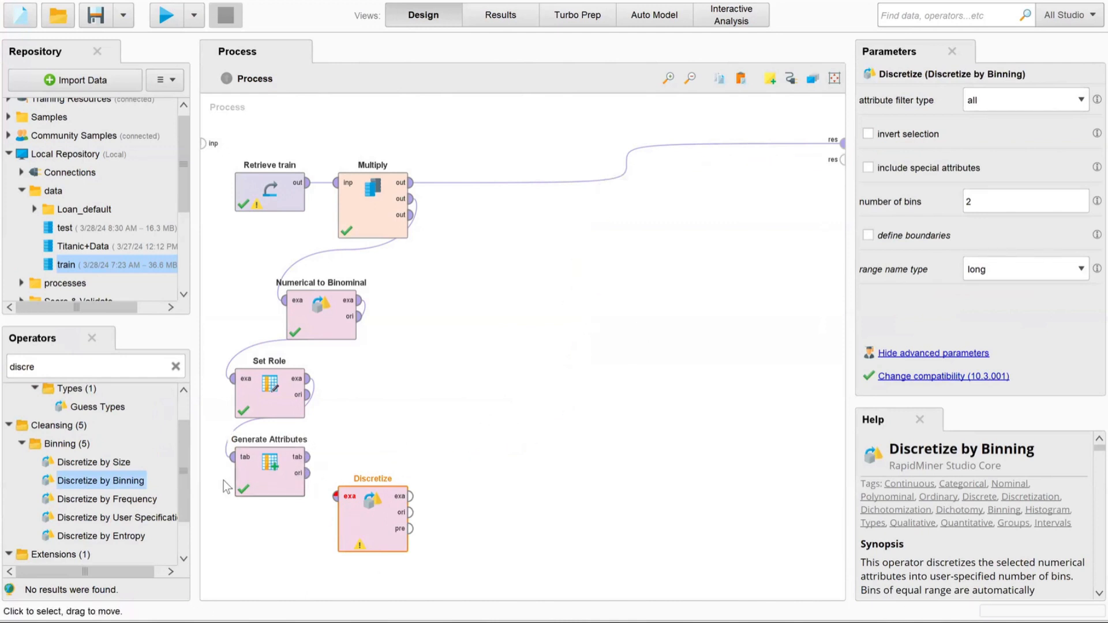
left_click(308, 458)
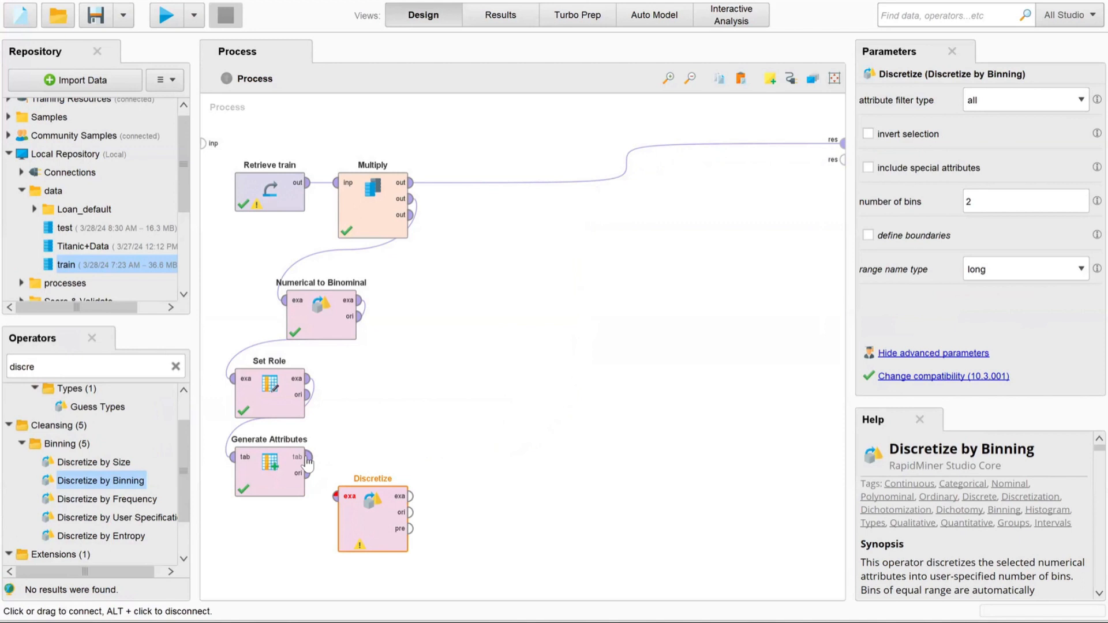
left_click(334, 496)
left_click(375, 530)
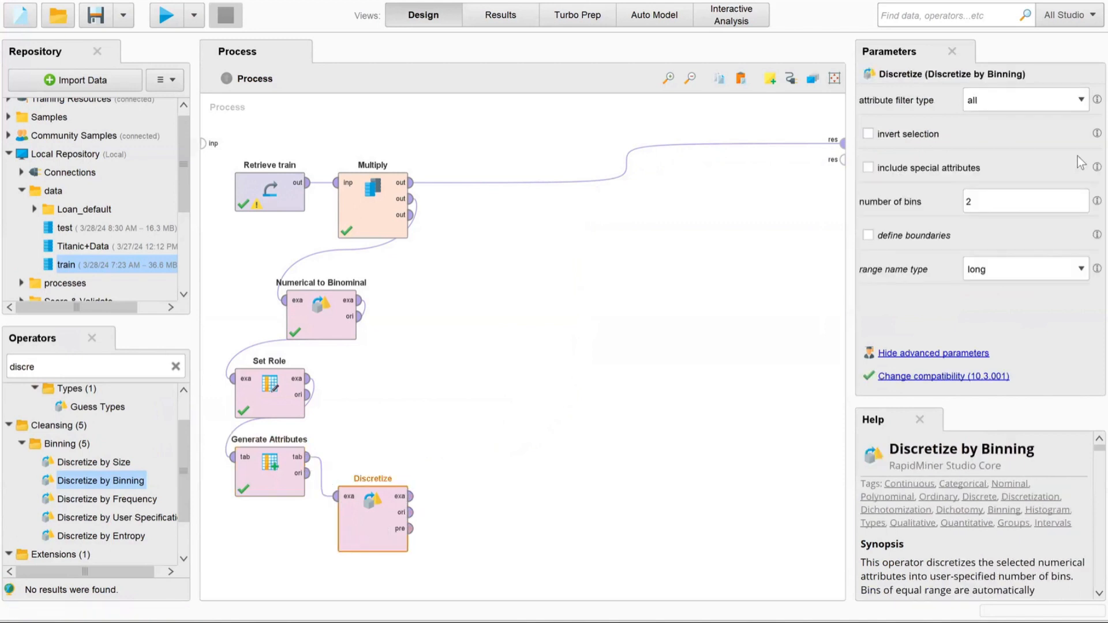
Step: Set the Discretize operator to filter the single attribute Time and use 8 bins
left_click(1019, 101)
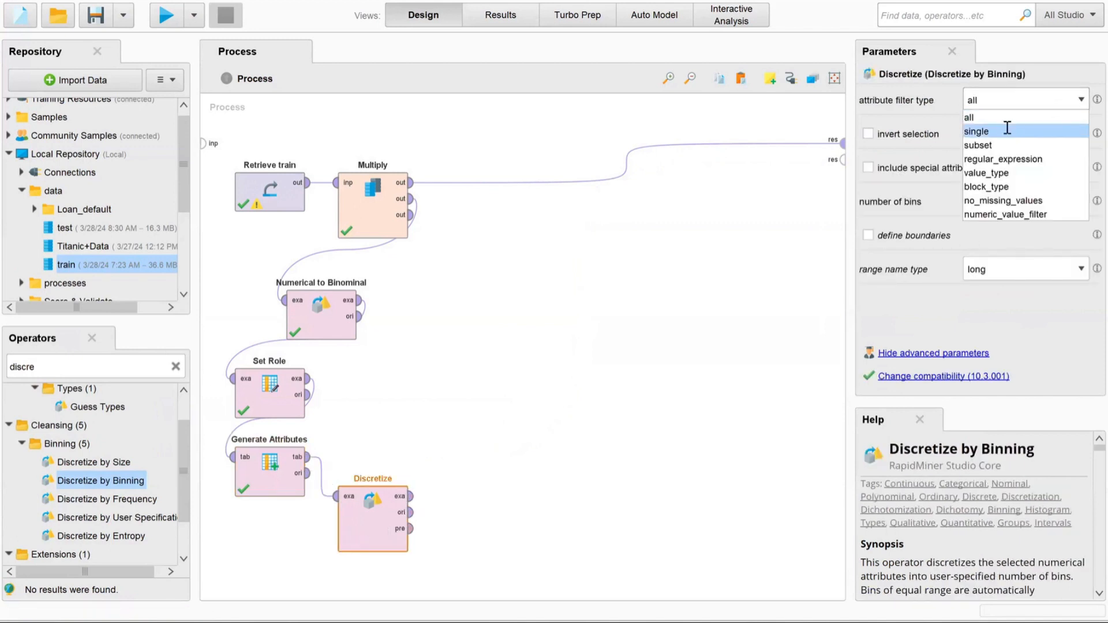
left_click(1008, 131)
left_click(1082, 134)
left_click_drag(1083, 165, 1083, 244)
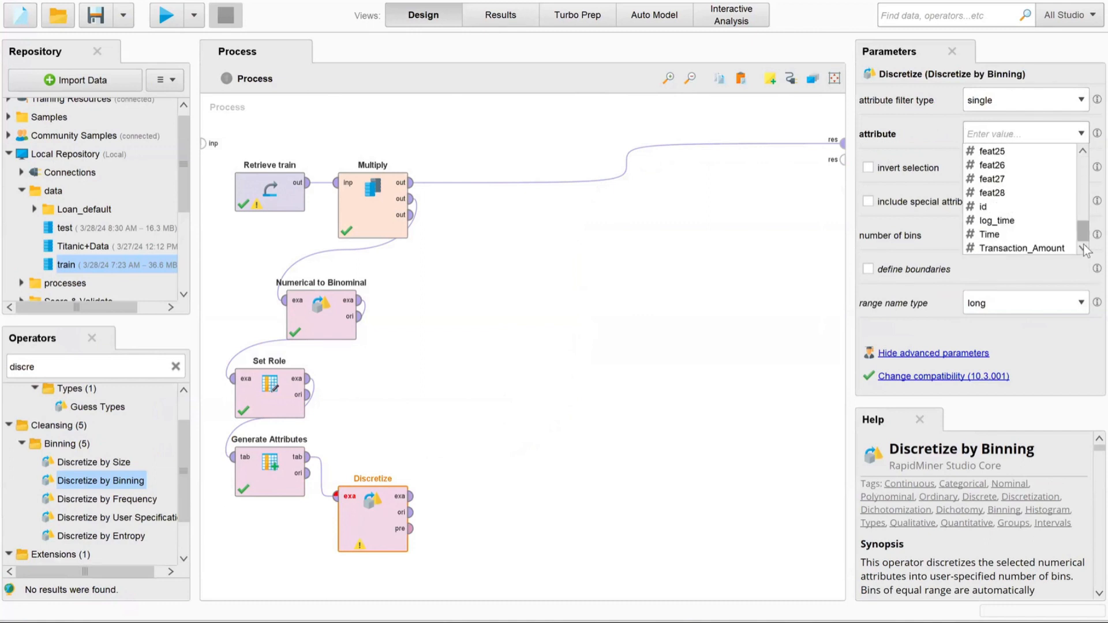
left_click(992, 234)
left_click(995, 241)
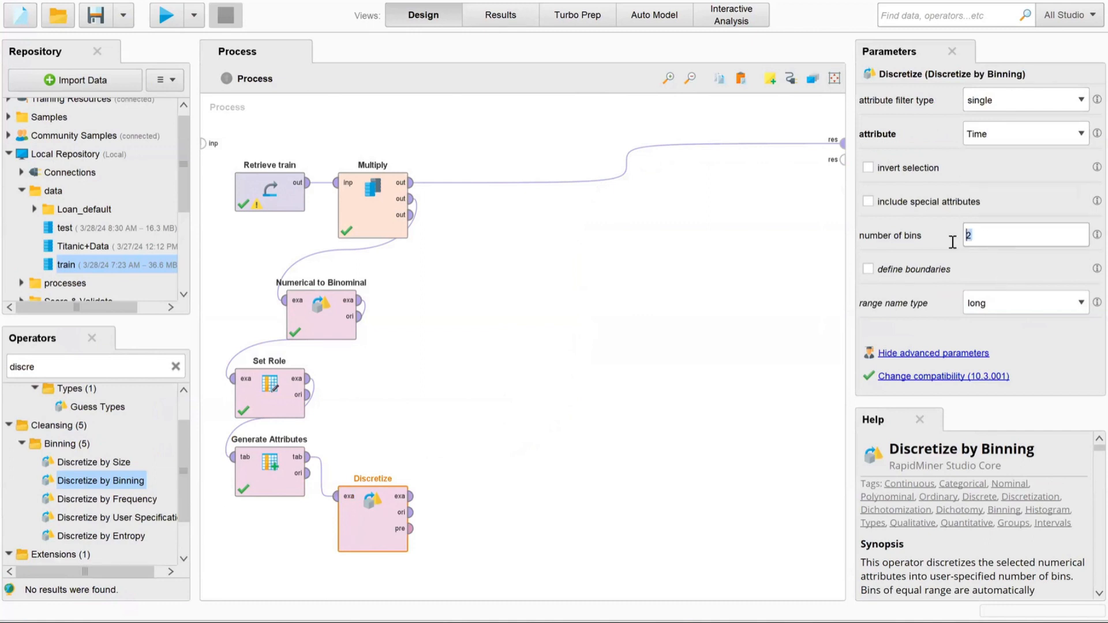
double_click(1013, 235)
type("8")
left_click(554, 377)
Step: Open the function descriptions of Generate Attributes and remove the log(Time) entry
left_click(265, 480)
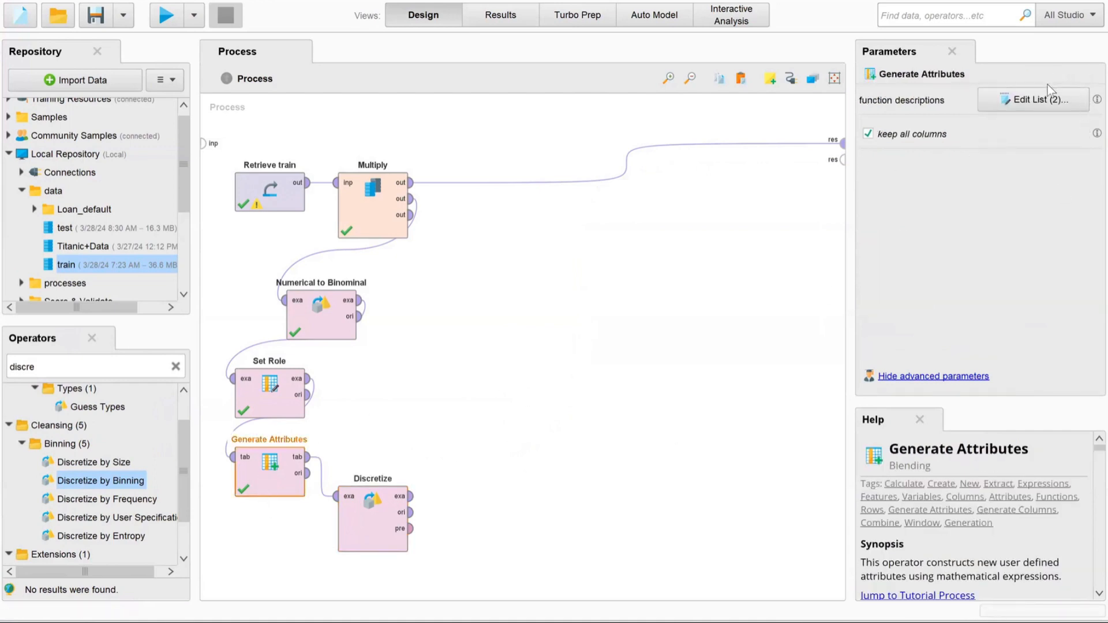
left_click(1033, 100)
left_click(647, 206)
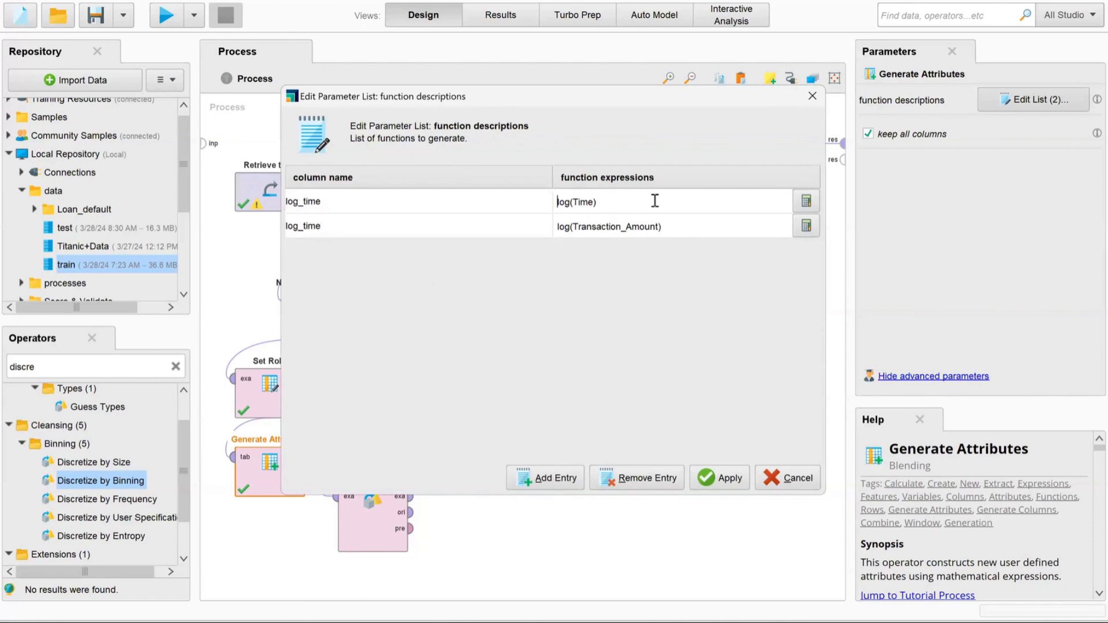
left_click(515, 201)
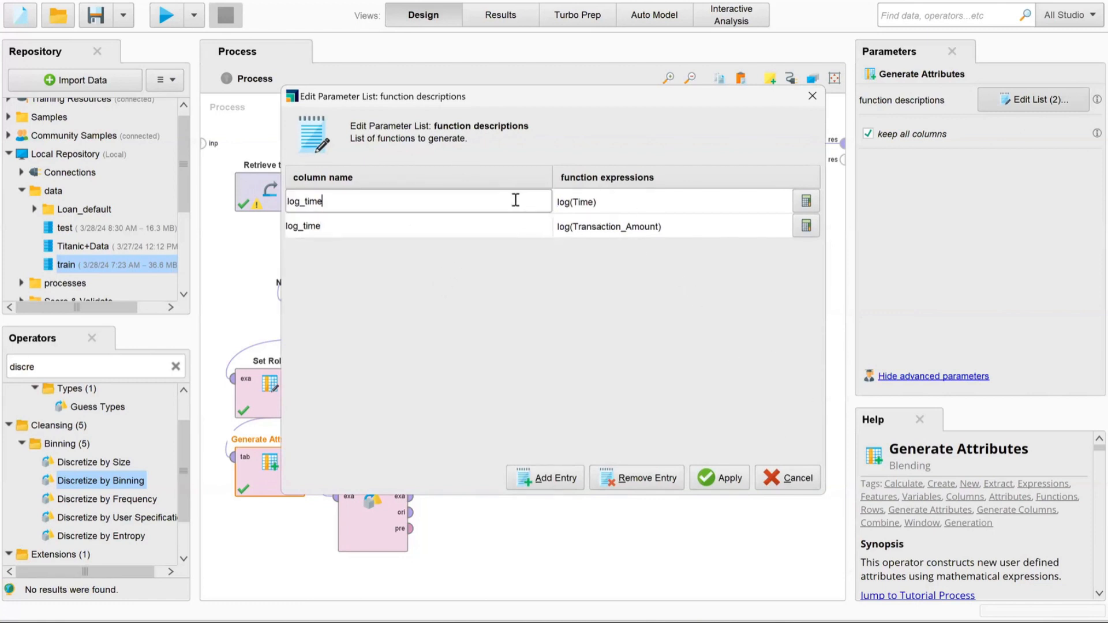
left_click(652, 481)
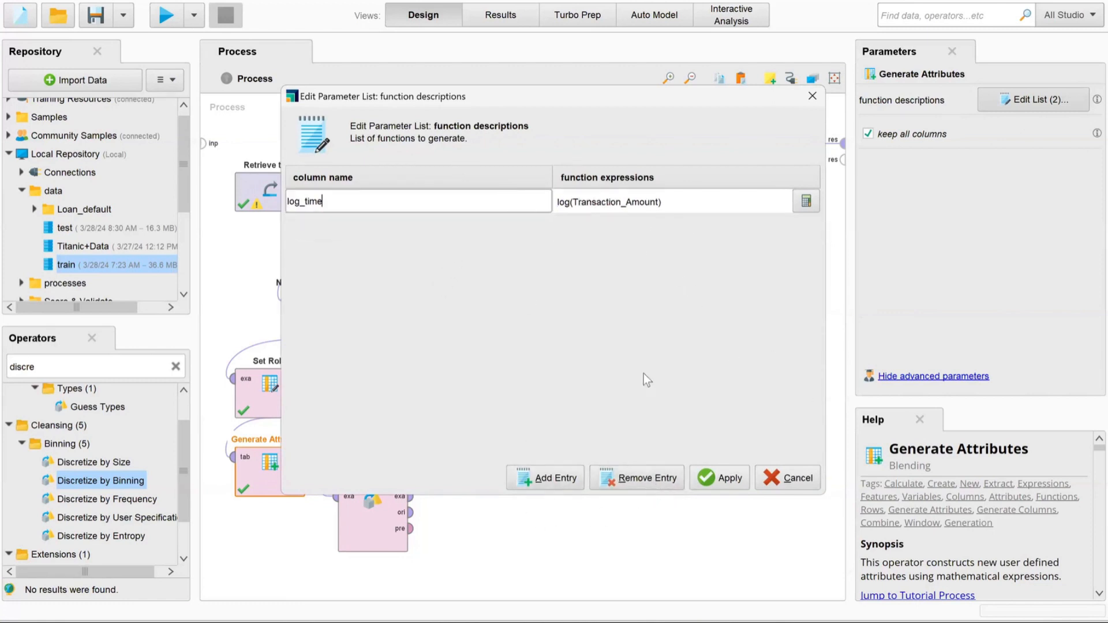
left_click(684, 201)
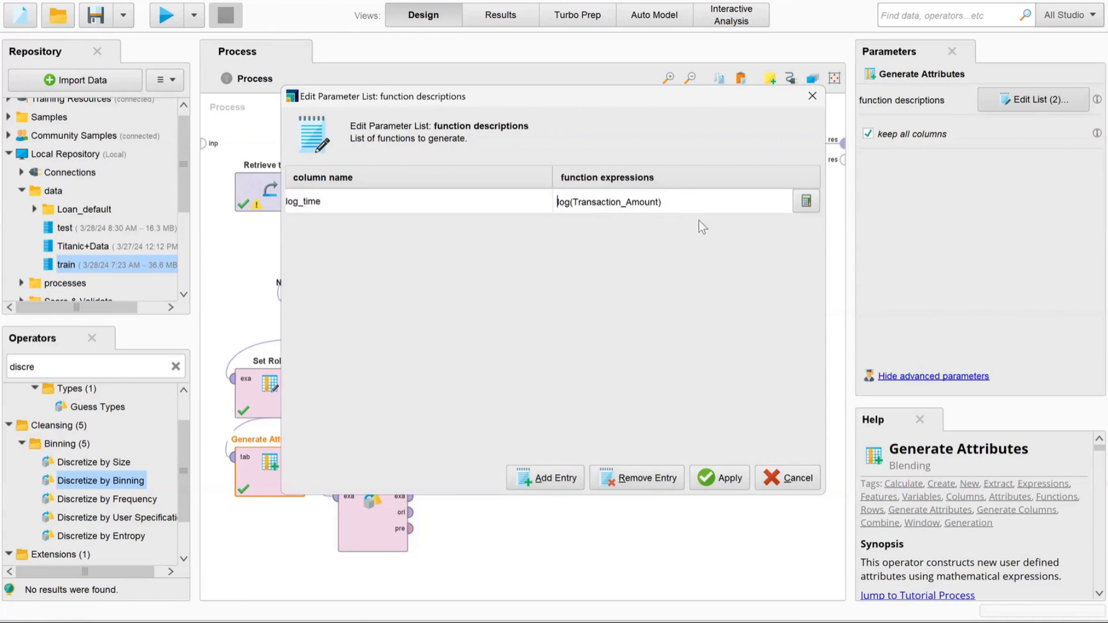
Step: Change the remaining function expression to log(1+Transaction_Amount) and apply the function descriptions
left_click(806, 202)
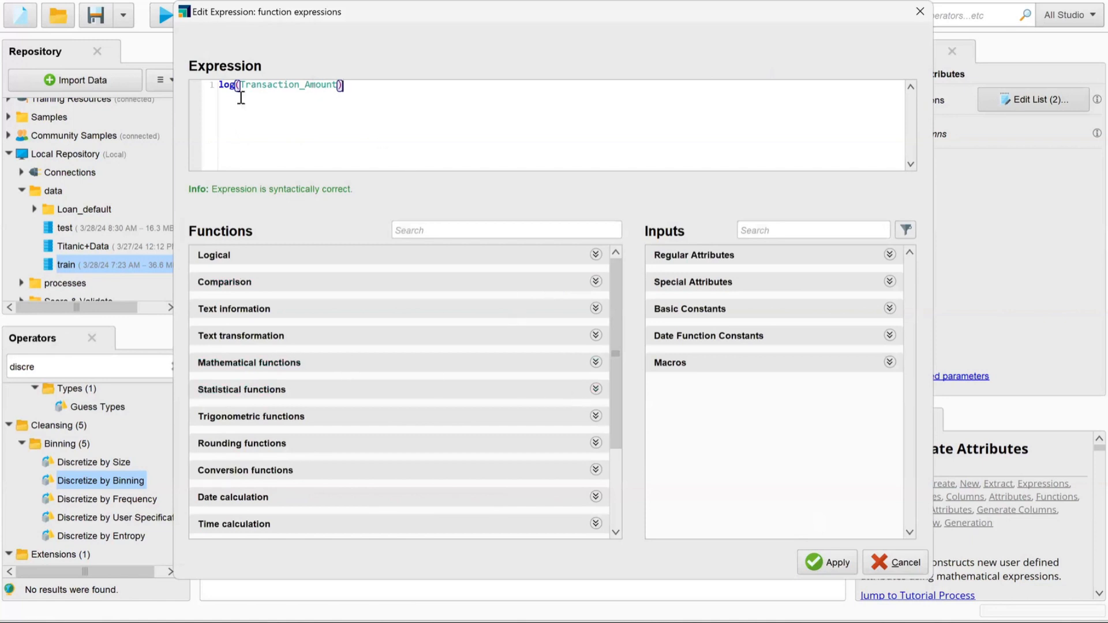
type("1+")
left_click(826, 563)
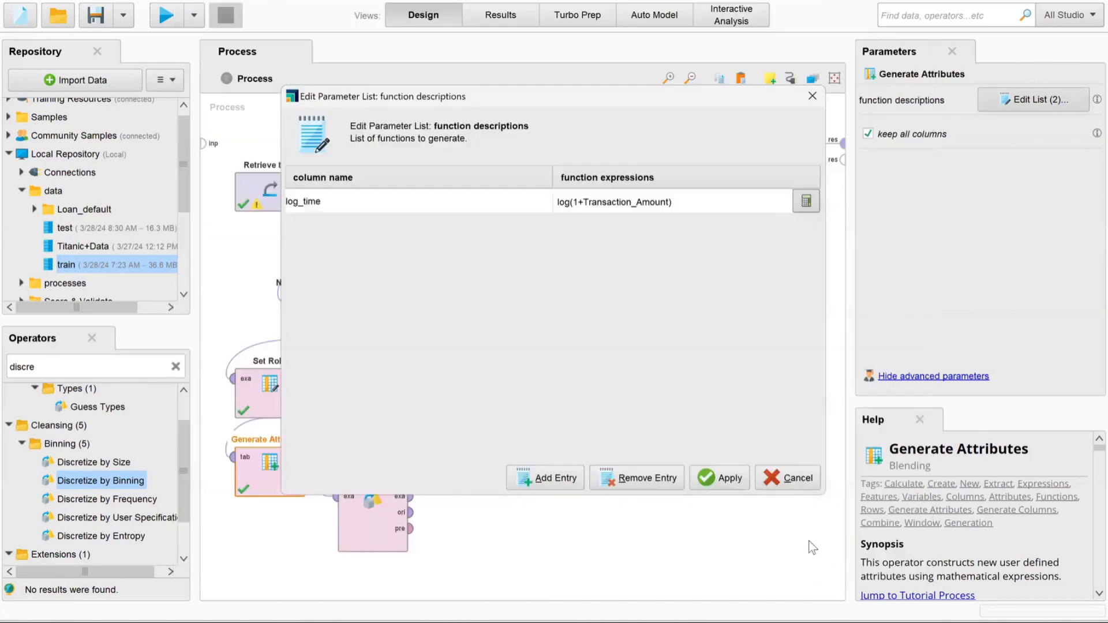
left_click(721, 479)
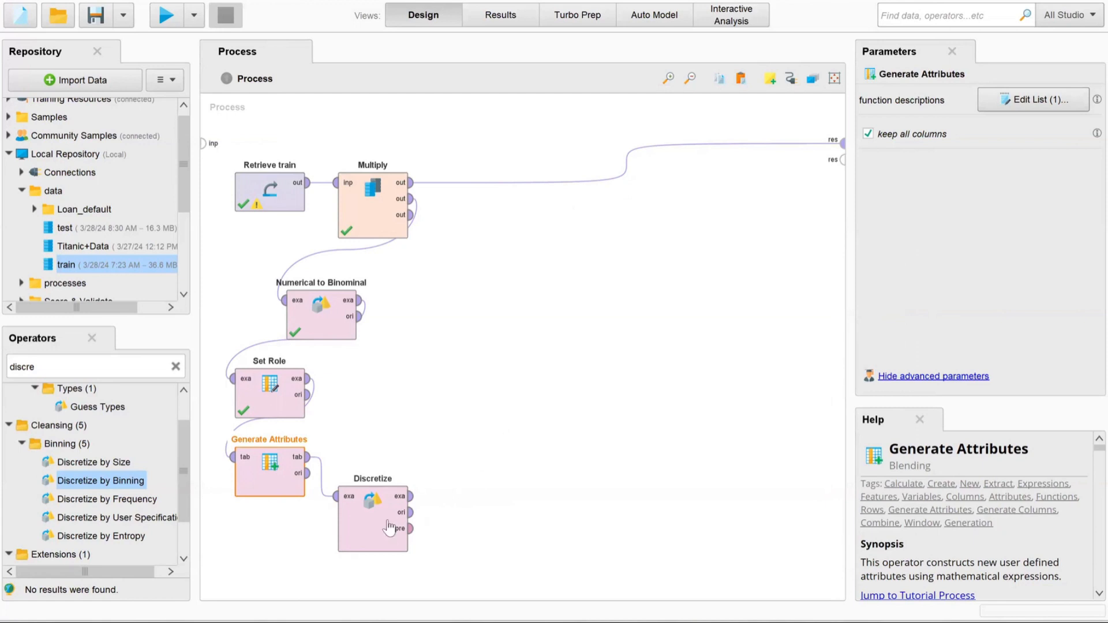
Step: Clear the operator search, place Nominal to Numerical beside Discretize and connect the Discretize example set output to it
left_click_drag(102, 483, 106, 487)
left_click_drag(79, 398, 79, 378)
left_click(78, 367)
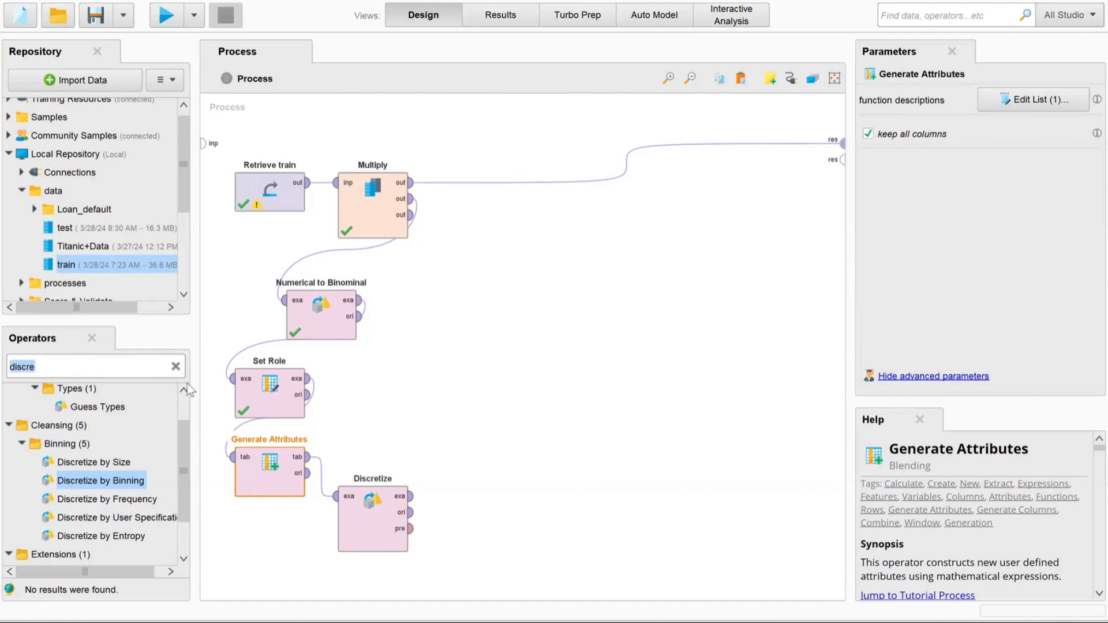
left_click(174, 371)
left_click_drag(87, 462, 23, 466)
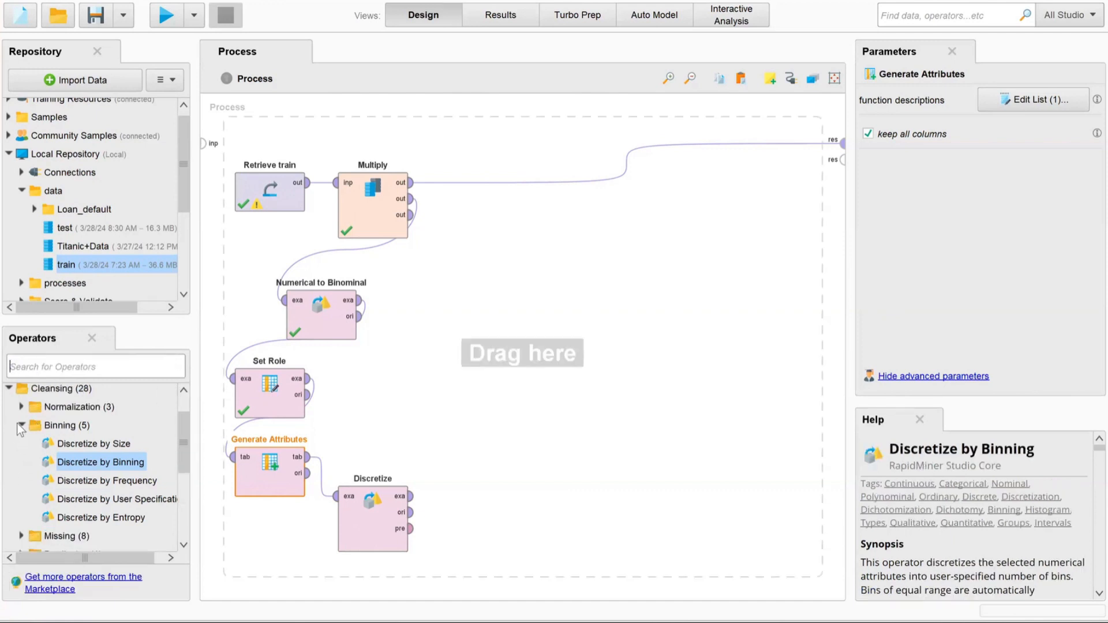
left_click_drag(16, 424, 186, 435)
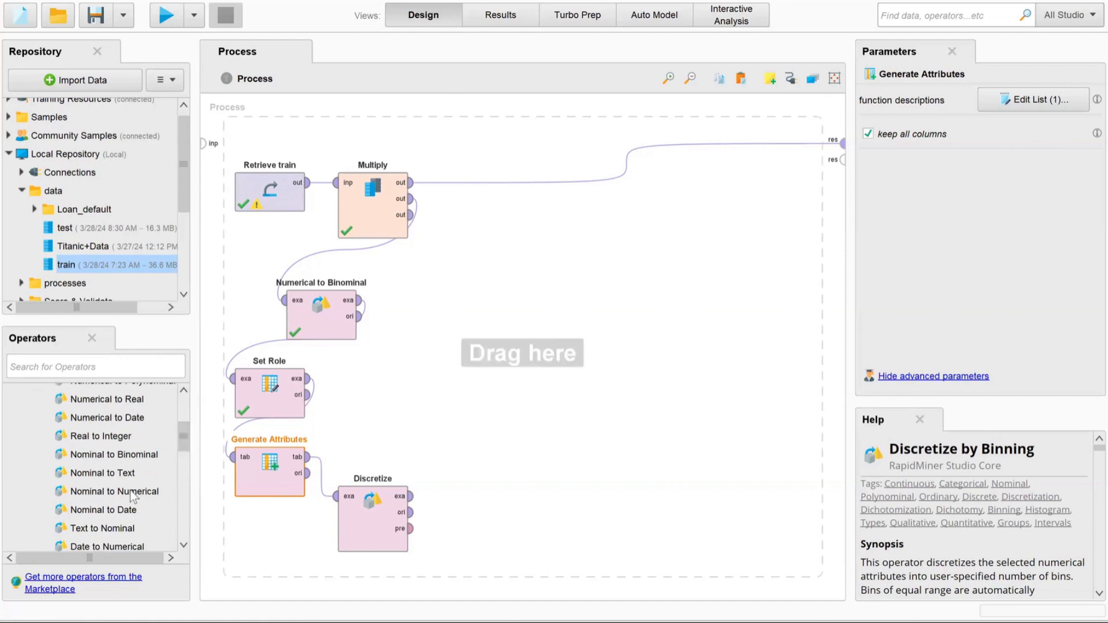
left_click_drag(131, 492, 471, 523)
left_click(410, 496)
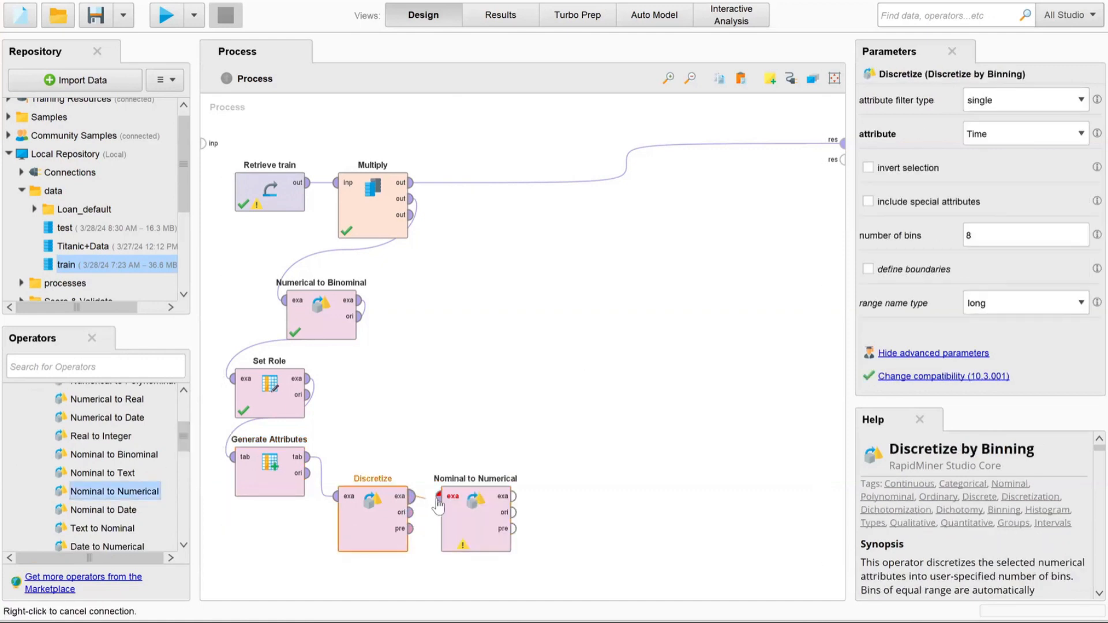
left_click(440, 496)
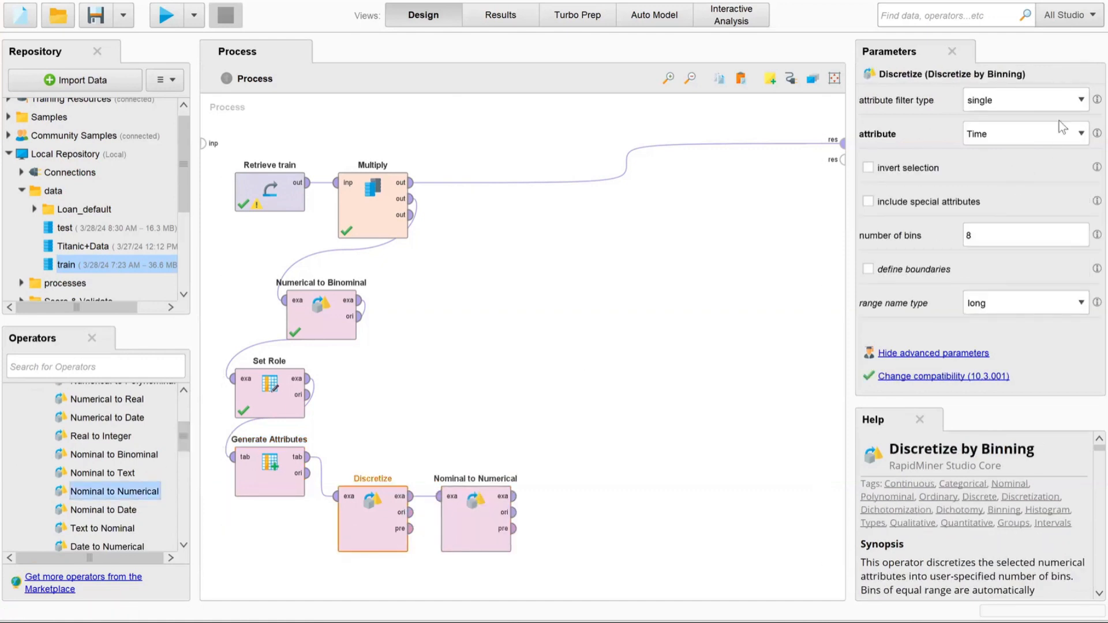
Step: Examine the attribute metadata of the Discretize example set output down to log_time
left_click(1082, 101)
left_click(1082, 102)
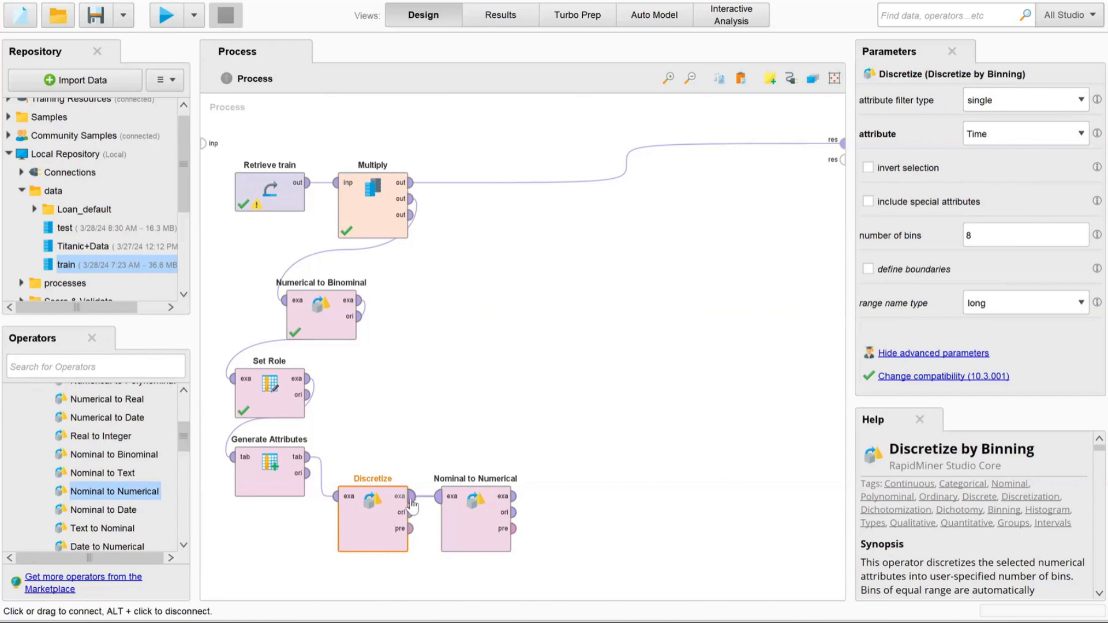
mouse_move(413, 505)
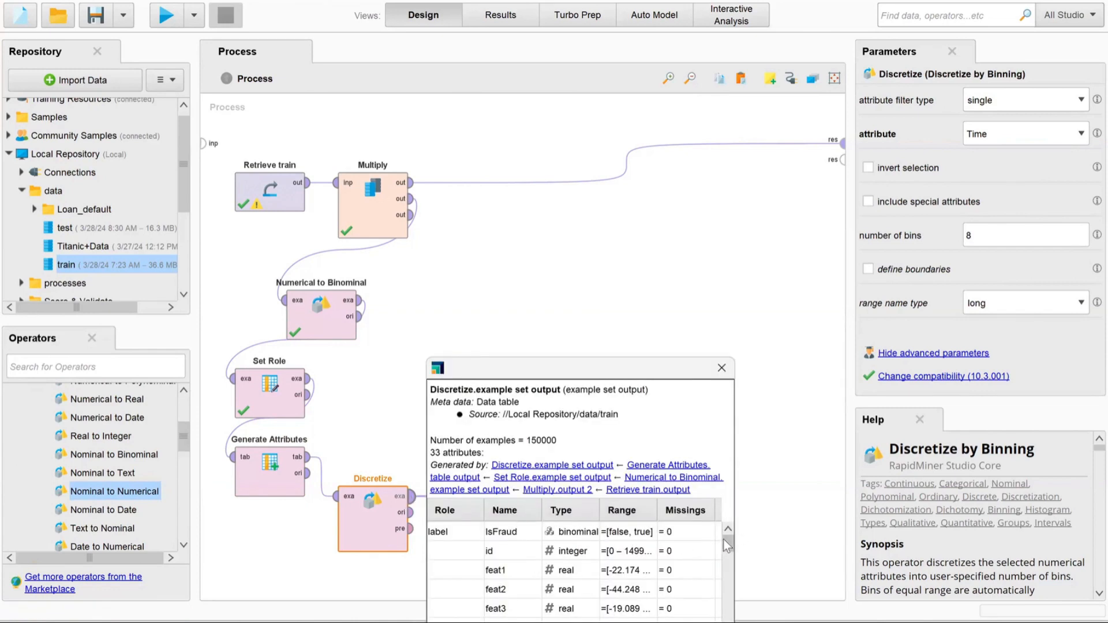
left_click_drag(722, 539, 729, 615)
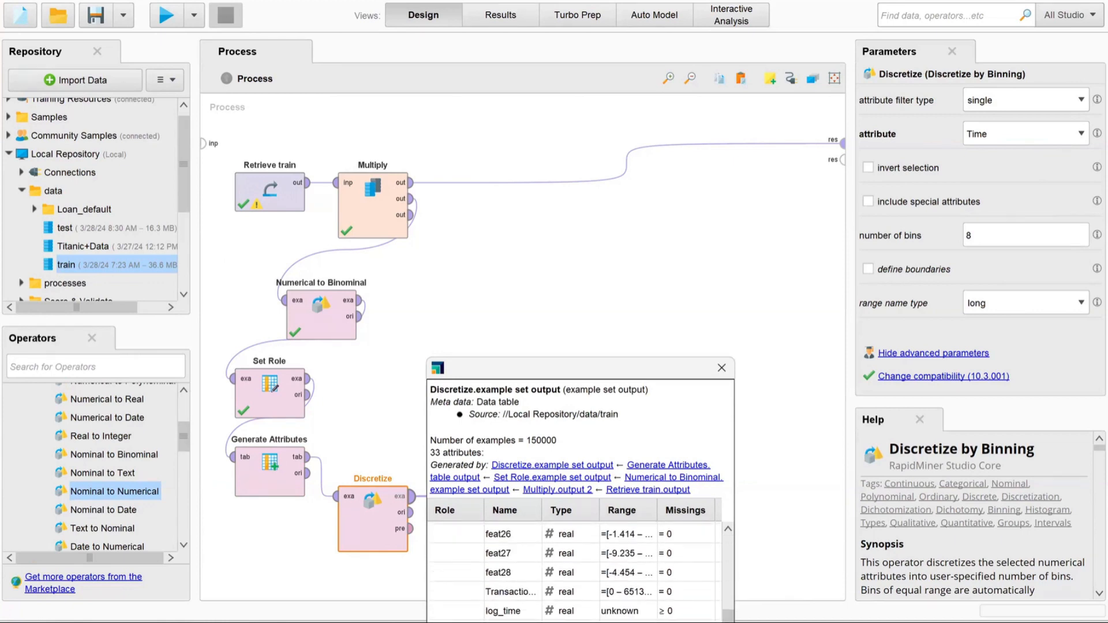
left_click(722, 368)
Step: Set Nominal to Numerical to convert the single attribute Time with unique integers coding
left_click(463, 531)
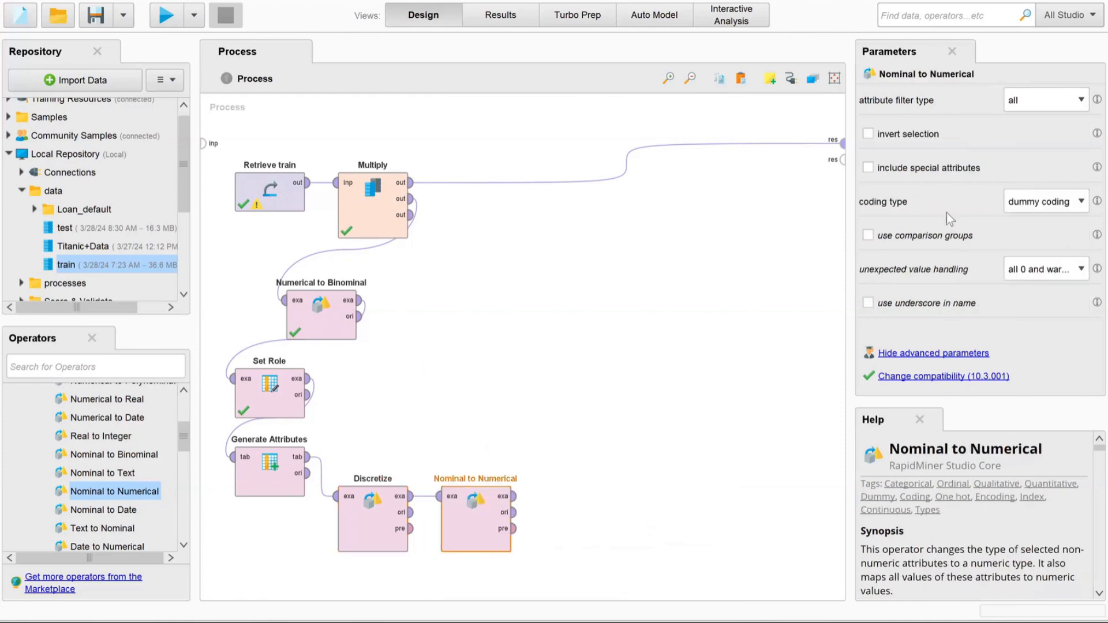
left_click(1039, 101)
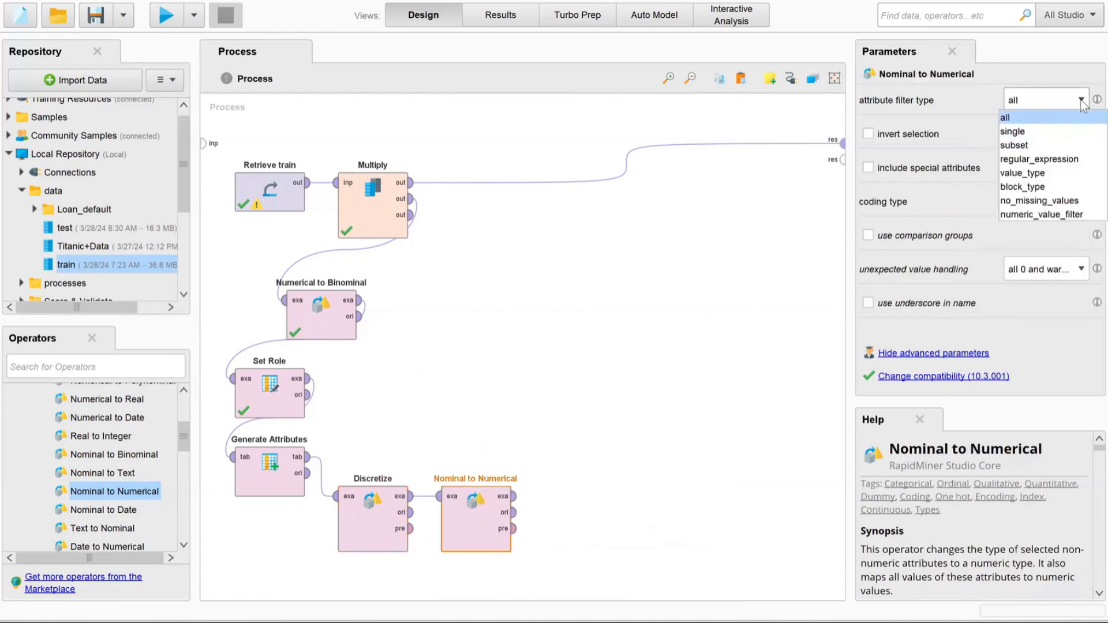
left_click(1050, 132)
left_click(1070, 134)
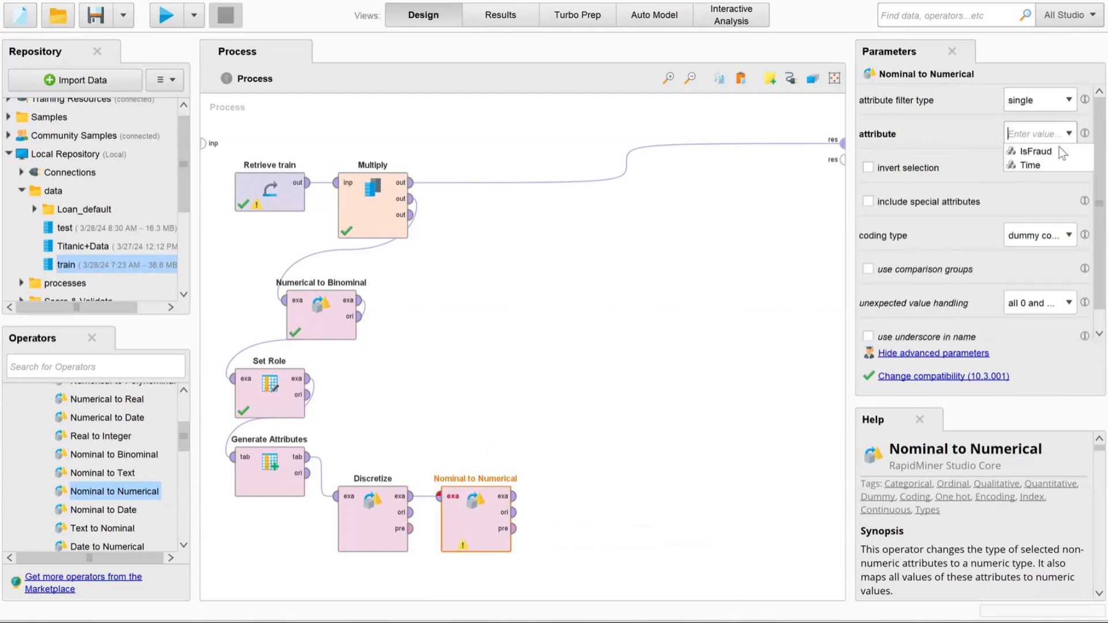
left_click(1045, 166)
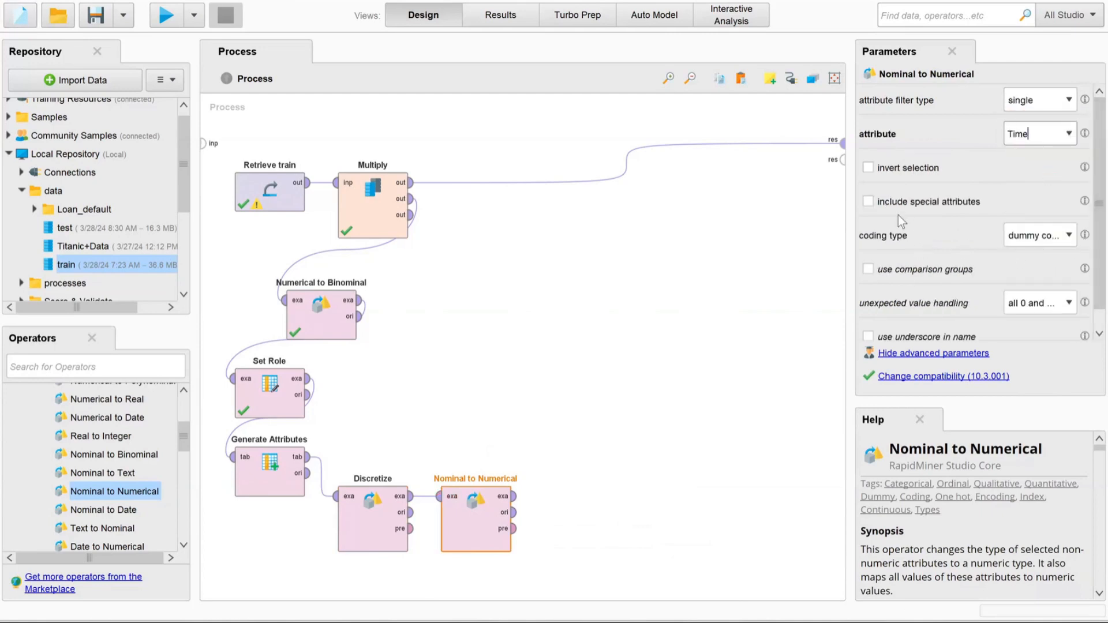
left_click(1070, 239)
left_click(1070, 236)
left_click(1054, 241)
left_click(1050, 277)
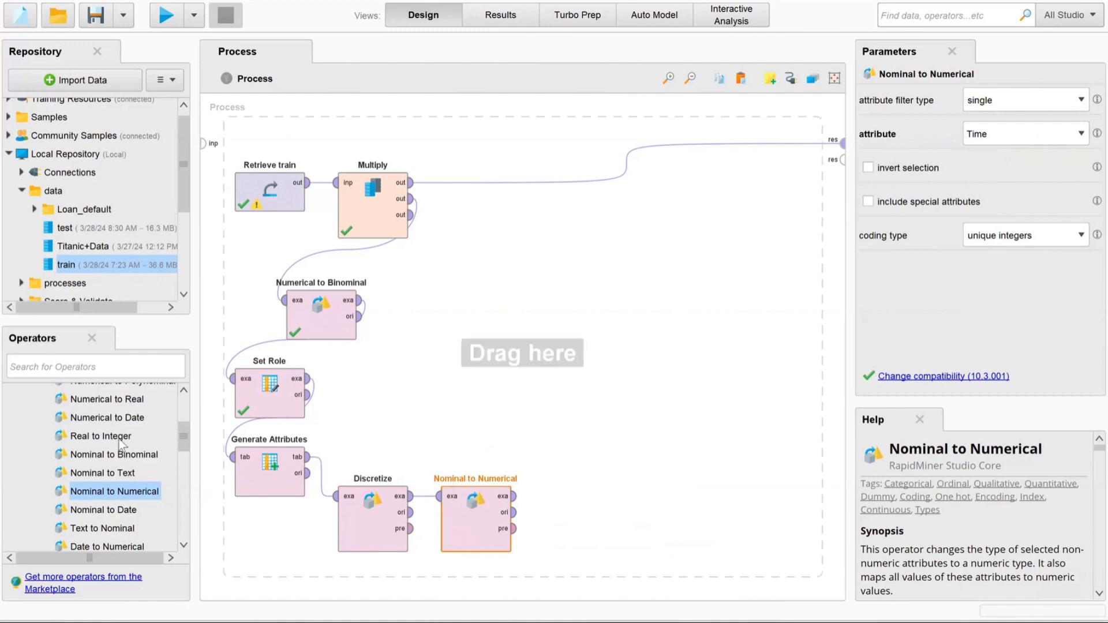
Step: Place a Select Attributes operator after Nominal to Numerical and connect the two operators
scroll(121, 444, "up", 2)
left_click(35, 419)
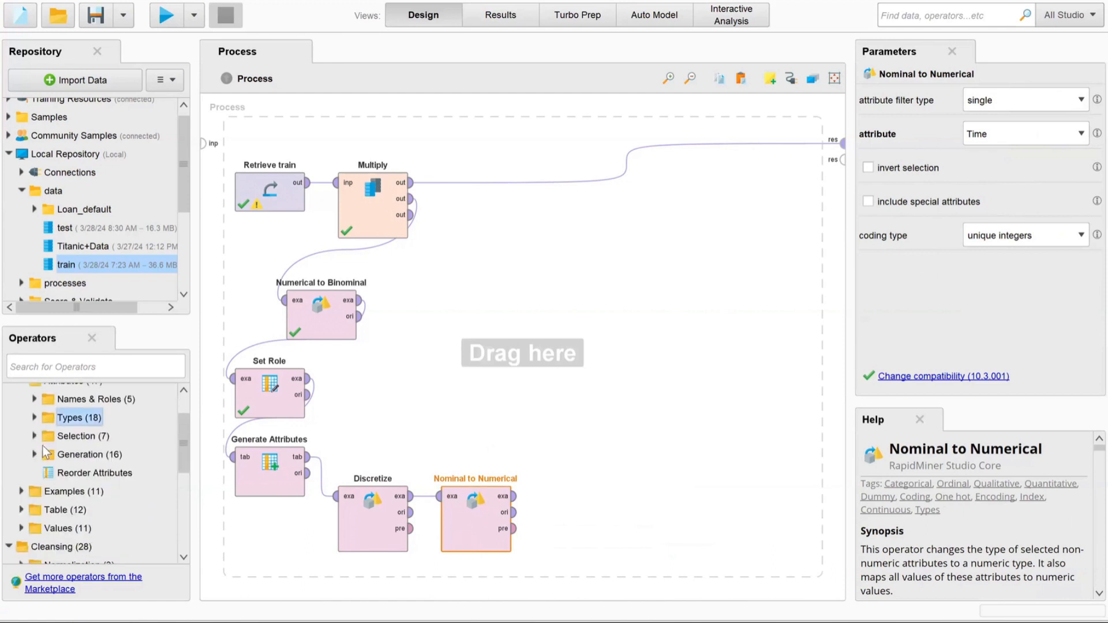
scroll(69, 430, "up", 2)
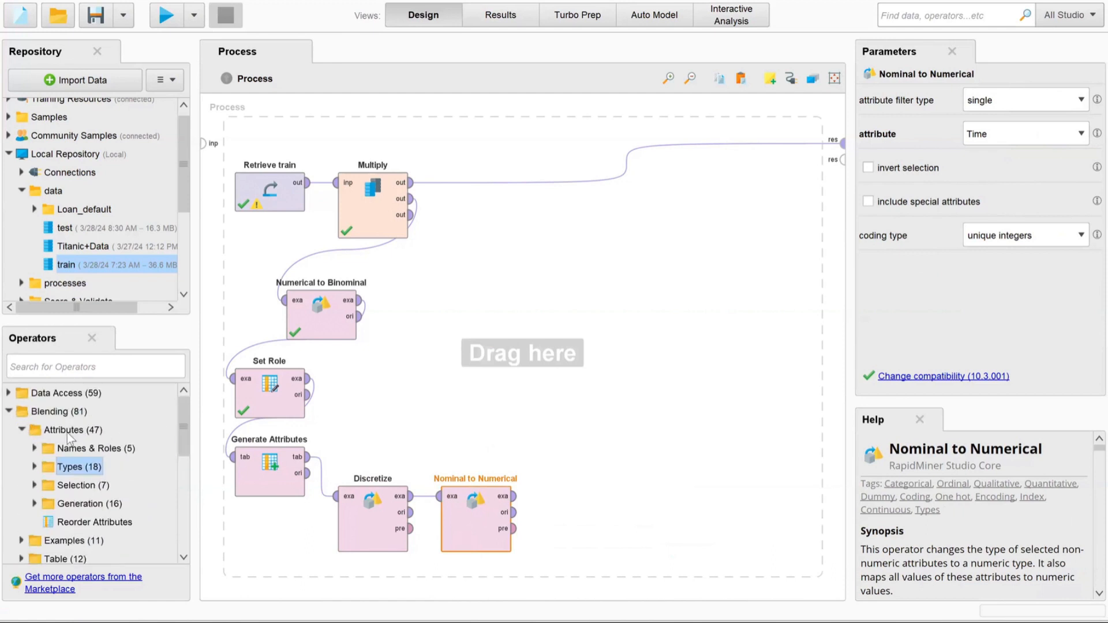
left_click(72, 485)
left_click(37, 486)
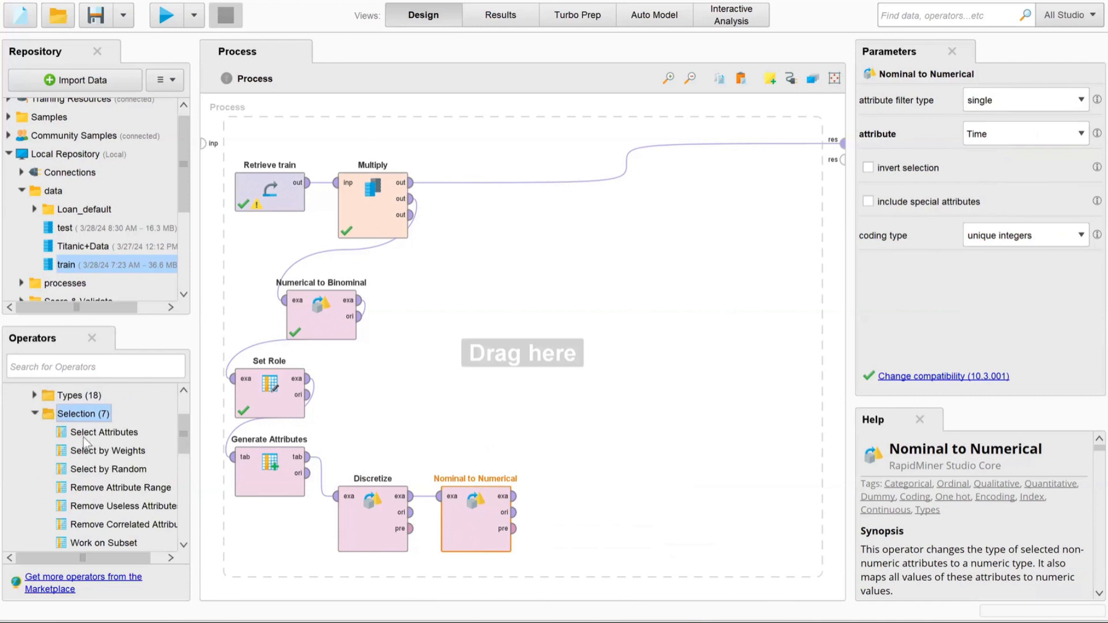
left_click_drag(86, 434, 577, 502)
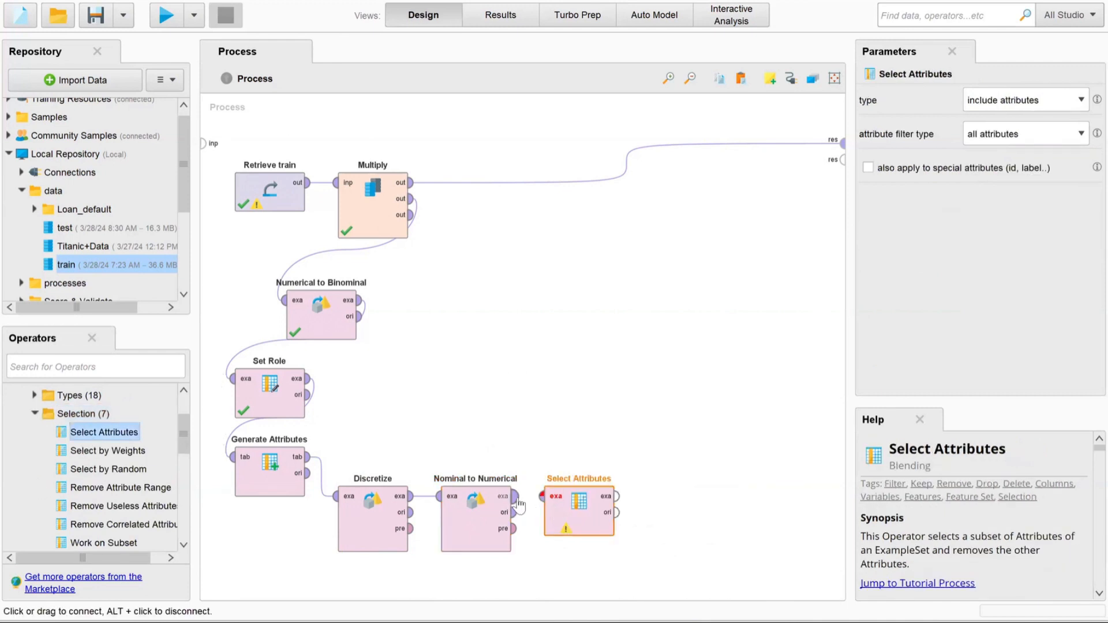
left_click(589, 526)
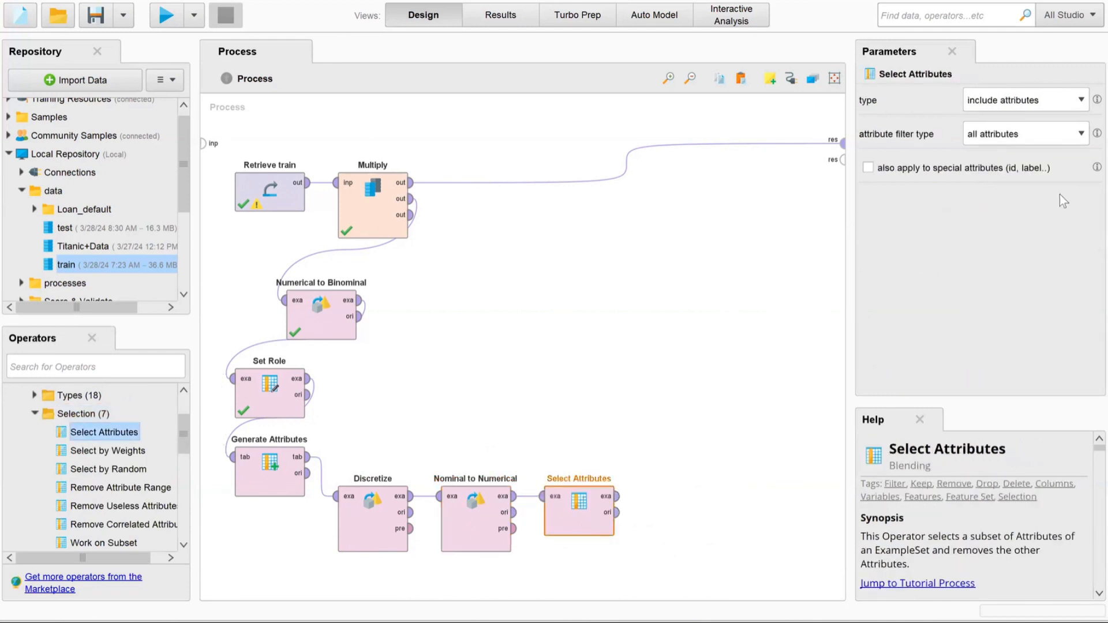
Step: Set Select Attributes to include a subset of attributes and add every available attribute to the selection
left_click(1026, 109)
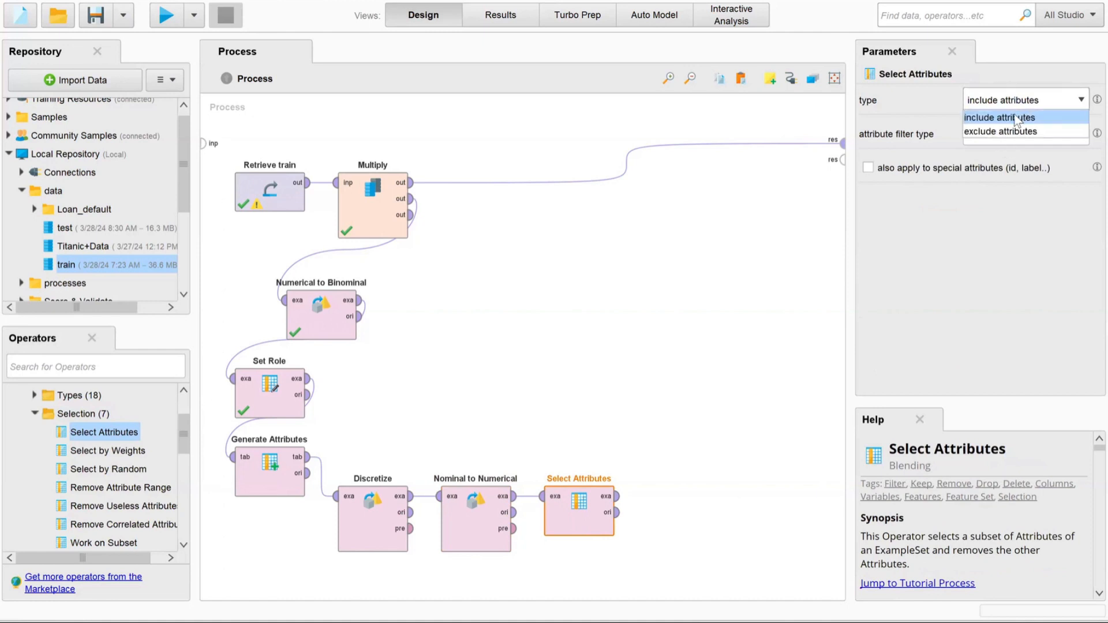
left_click(1015, 117)
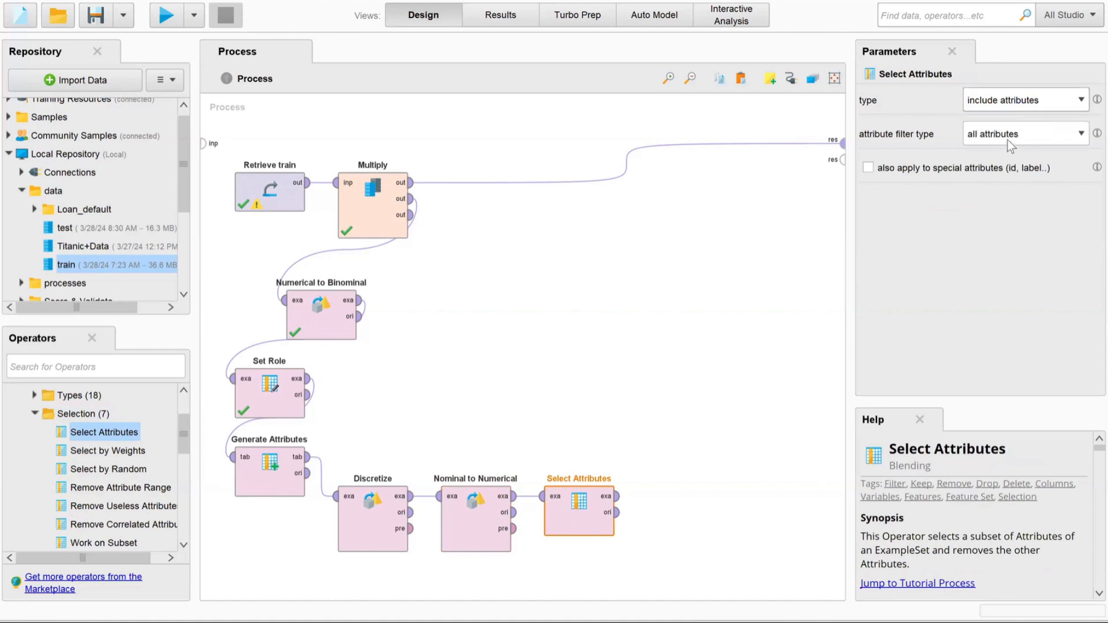
left_click(1008, 139)
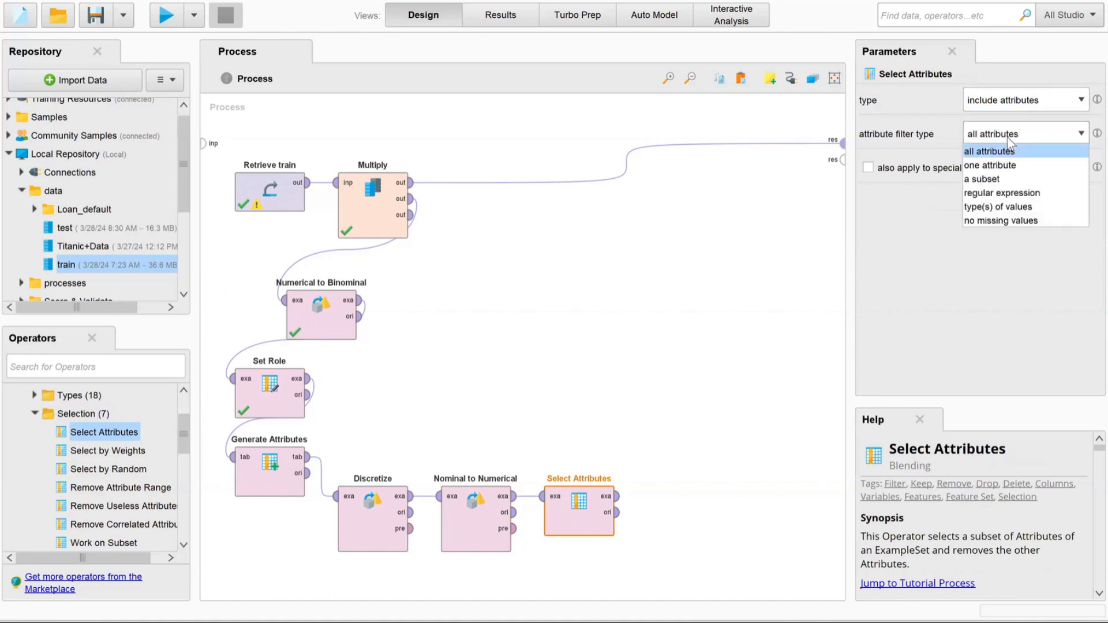
left_click(1007, 180)
left_click(1019, 172)
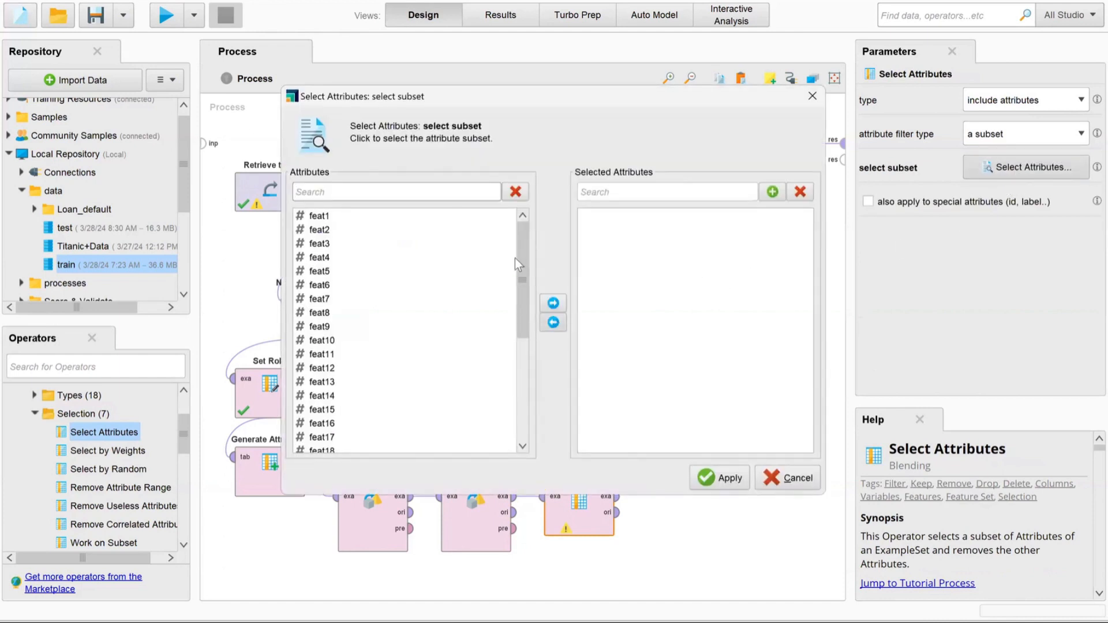
left_click(490, 219)
left_click(519, 365)
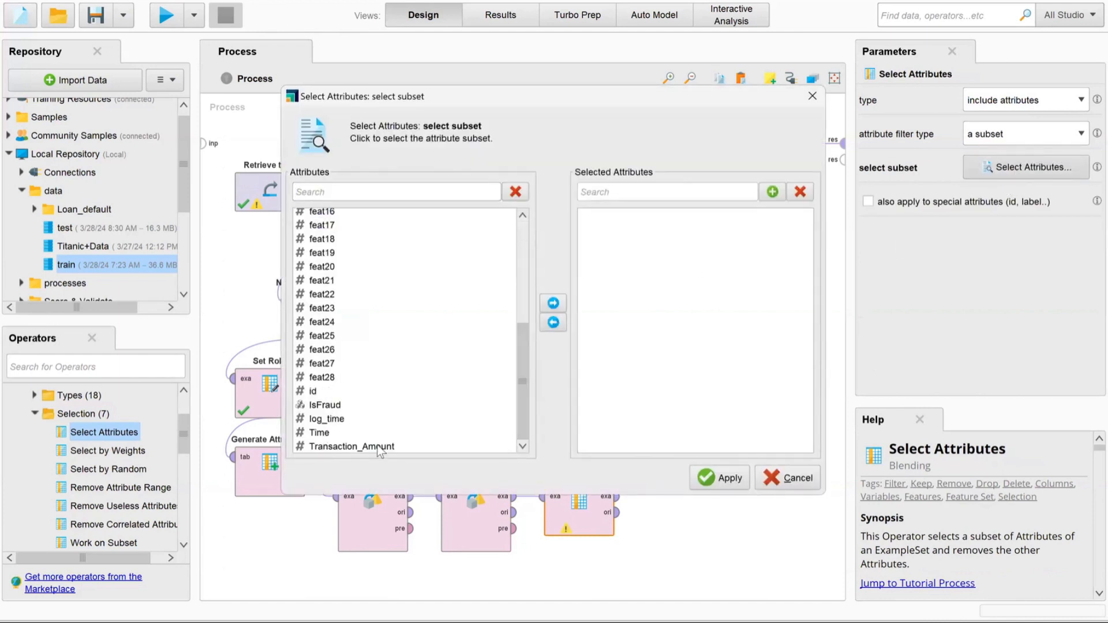
left_click(378, 447, "shift")
left_click(553, 303)
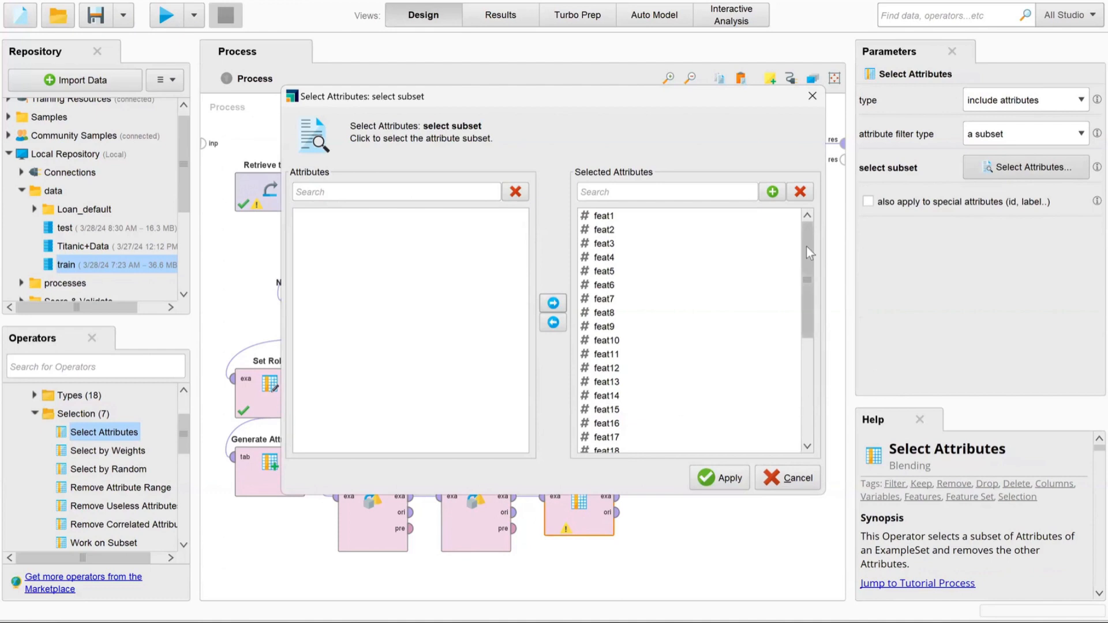
Step: Remove Time and Transaction_Amount from the selected attributes and apply the subset
left_click_drag(806, 247, 806, 382)
left_click(622, 421)
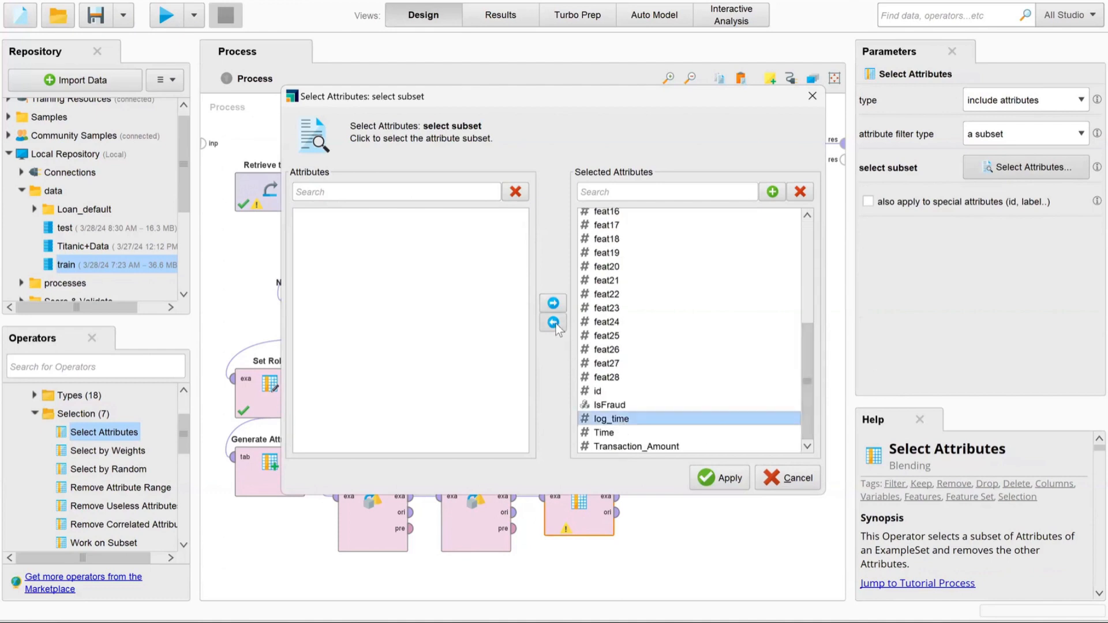
left_click(612, 433)
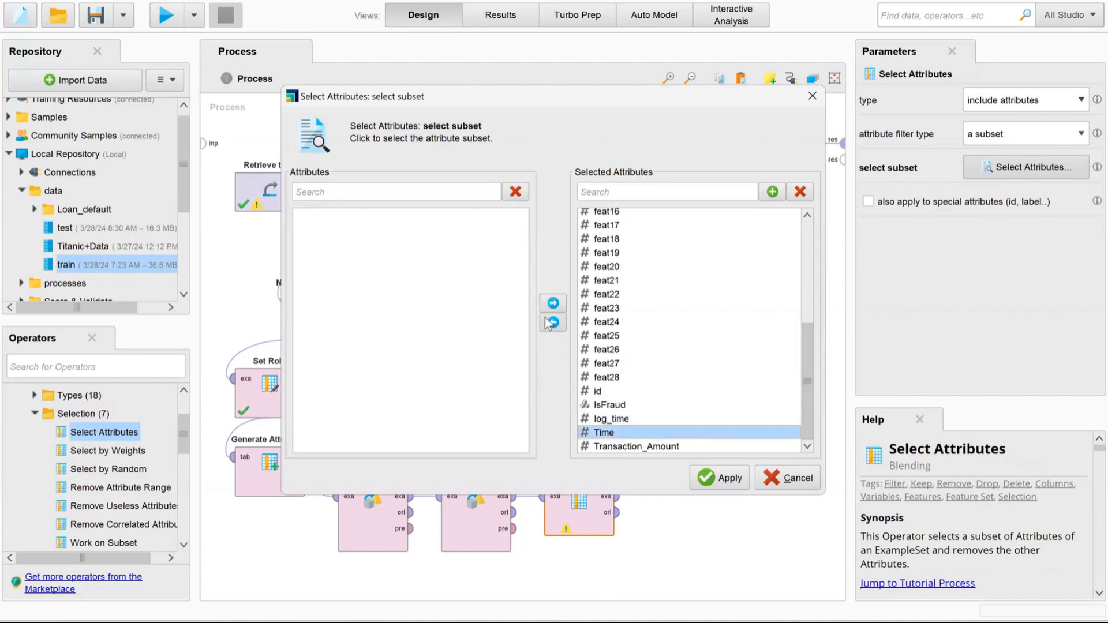
left_click(553, 323)
left_click(628, 447)
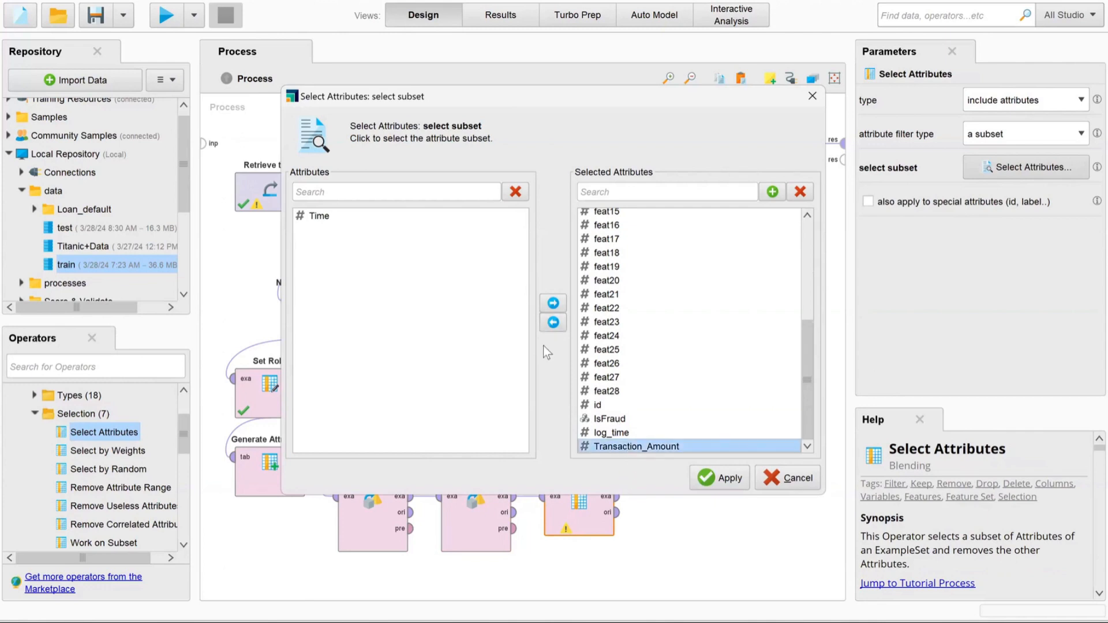
left_click(554, 322)
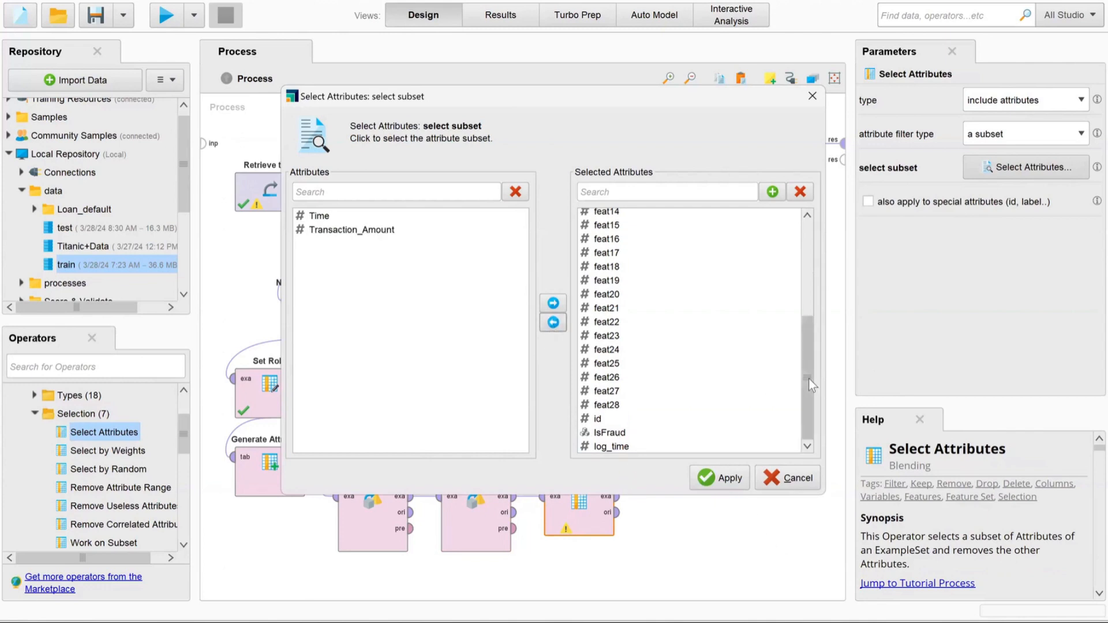
left_click_drag(809, 379, 805, 268)
left_click(721, 480)
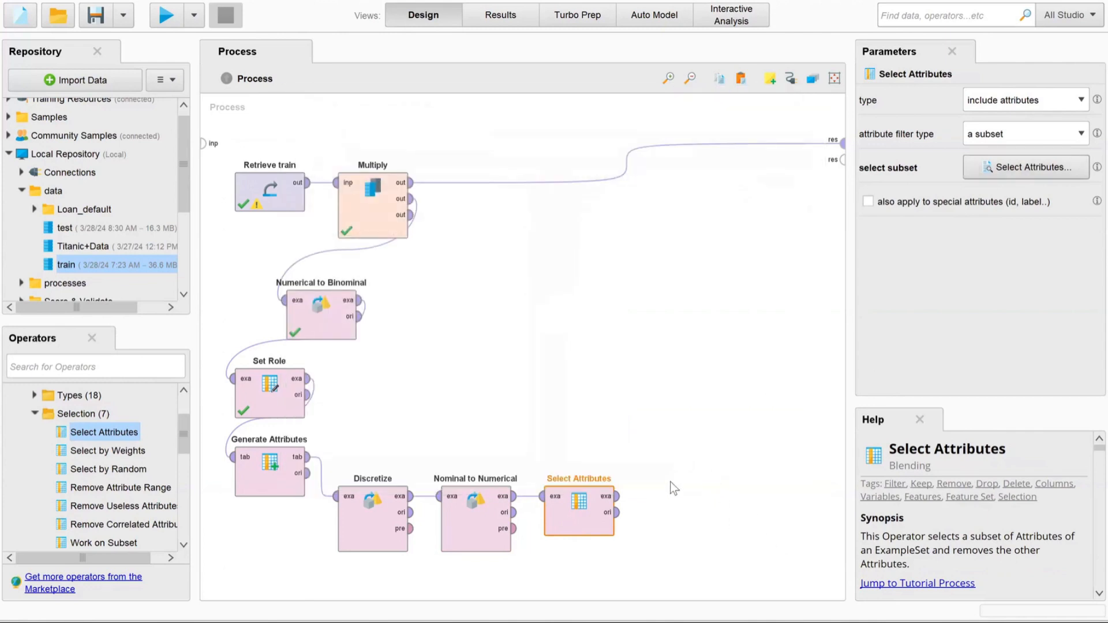
Step: Find the Split Data operator, place it after Select Attributes and connect the Select Attributes example set output to it
scroll(693, 411, "down", 1)
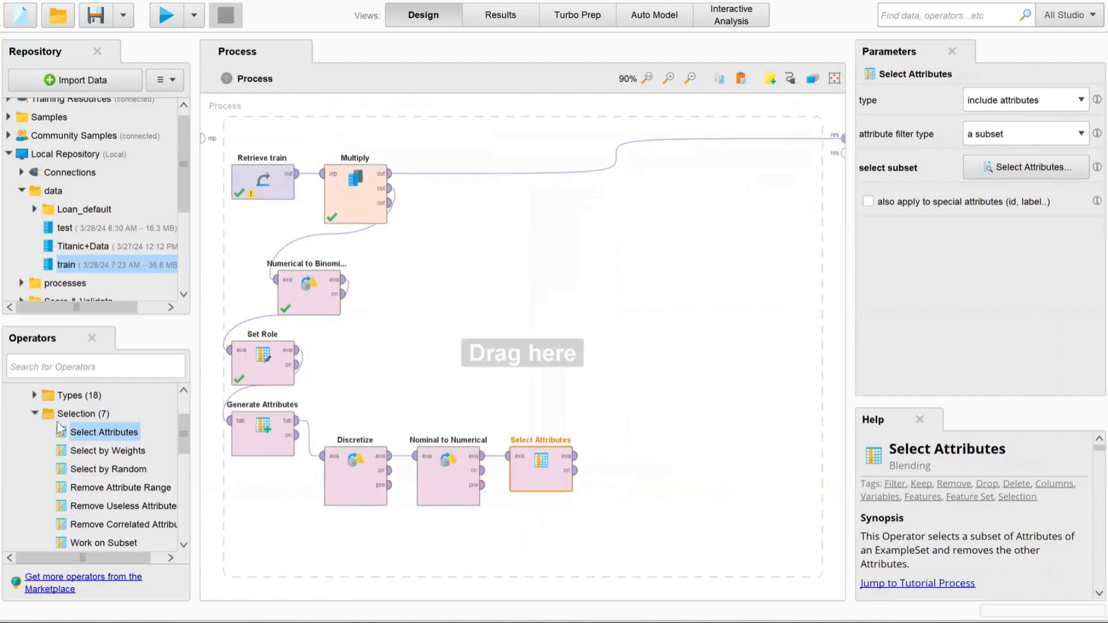
left_click(35, 413)
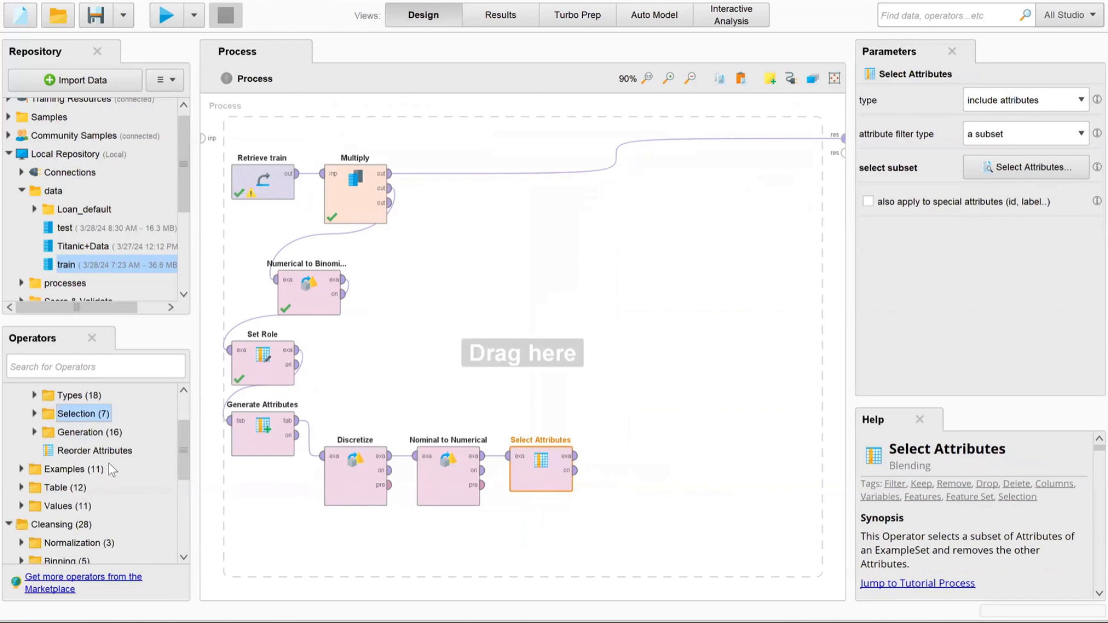
scroll(108, 463, "up", 1)
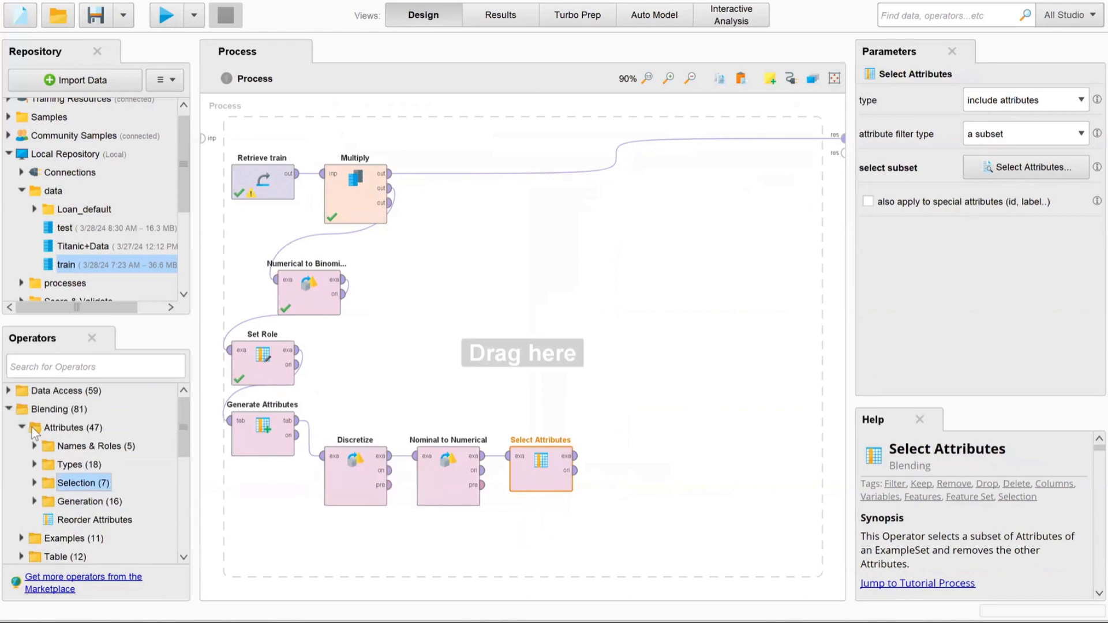
left_click(7, 410)
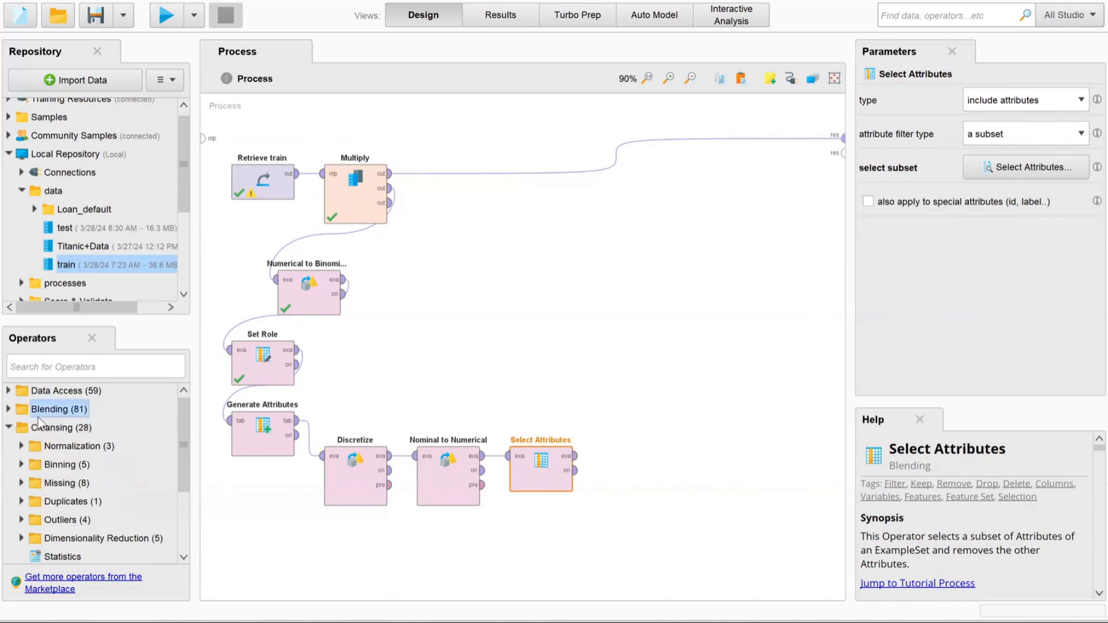
left_click(8, 427)
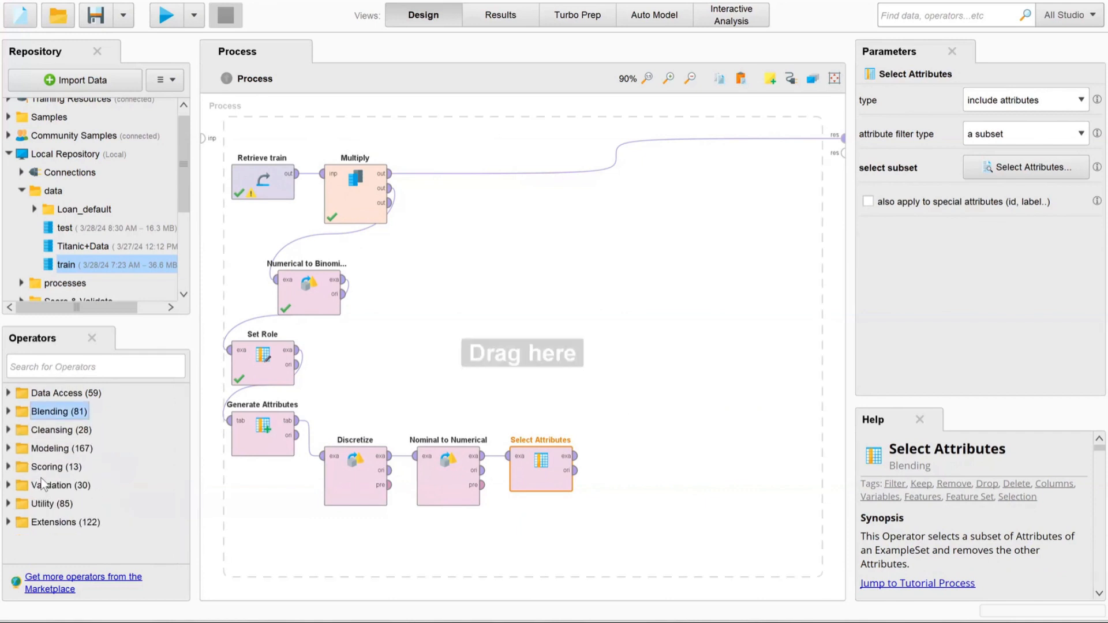
left_click(8, 486)
left_click(90, 366)
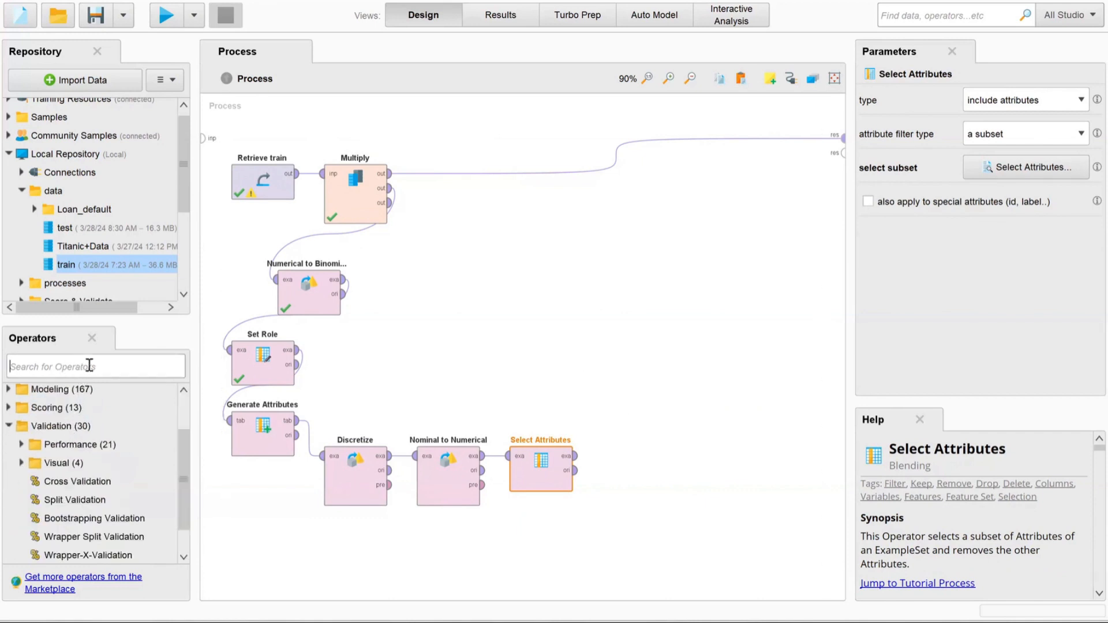
type("split")
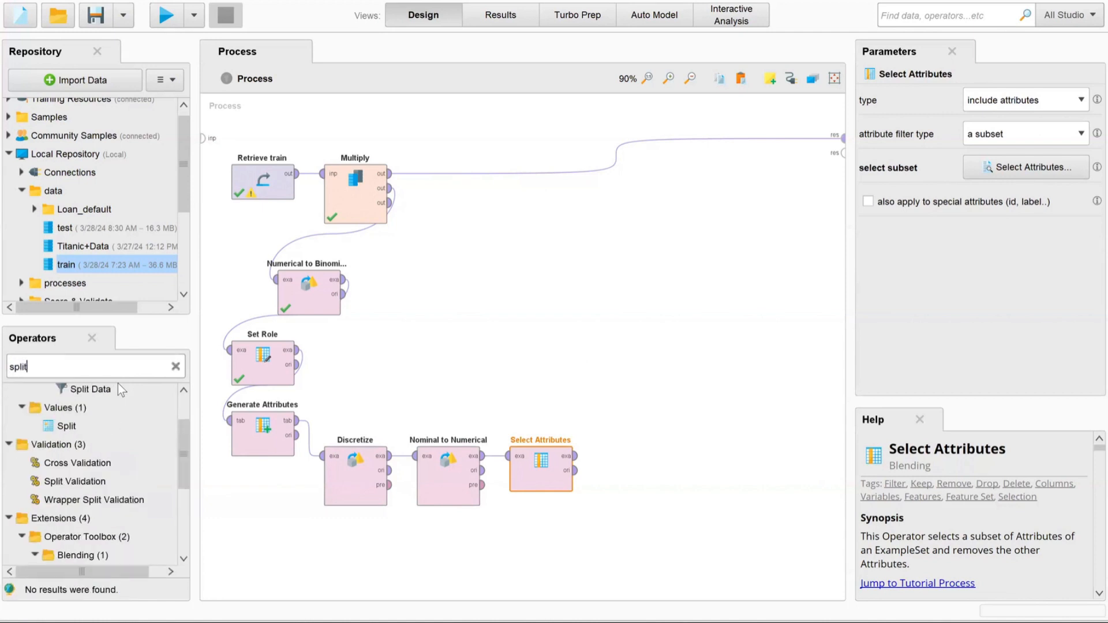
type(" da")
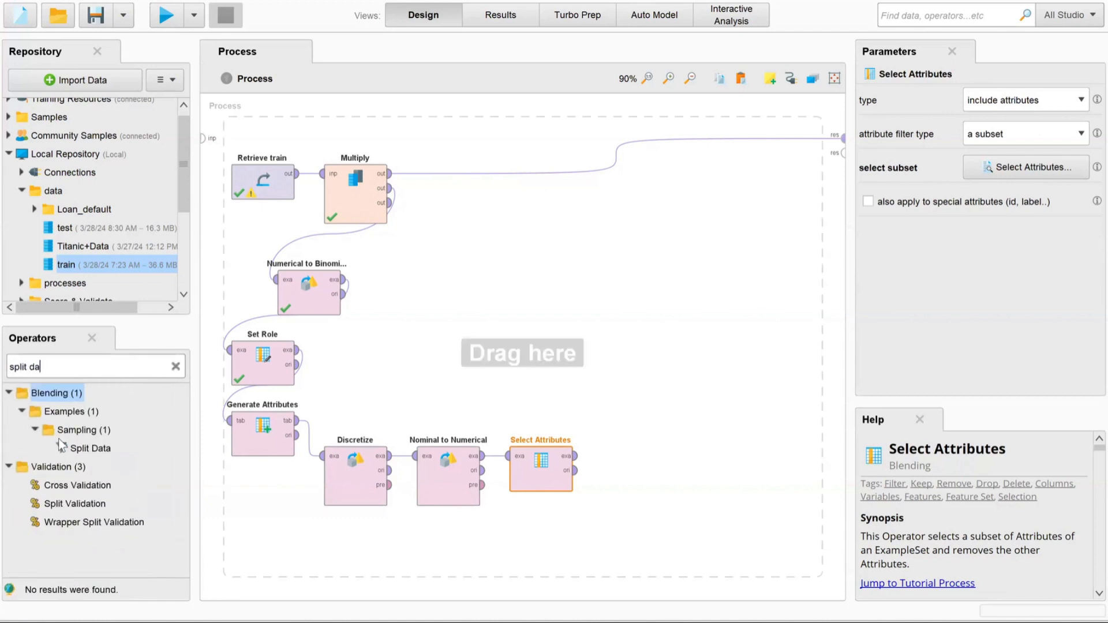
left_click_drag(81, 455, 618, 453)
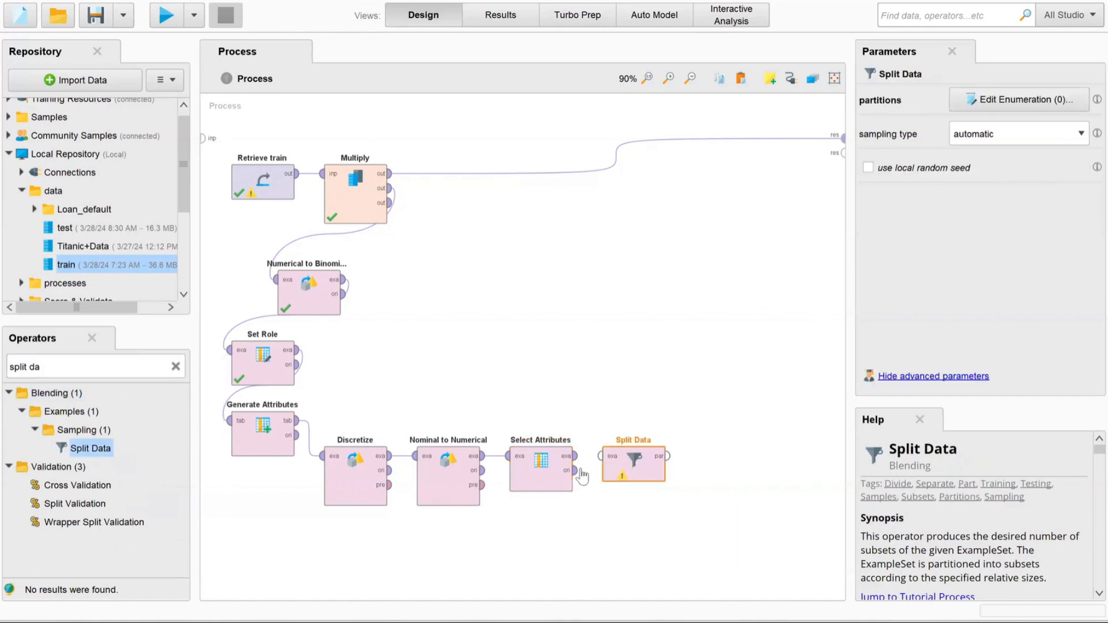
left_click(575, 456)
left_click(601, 456)
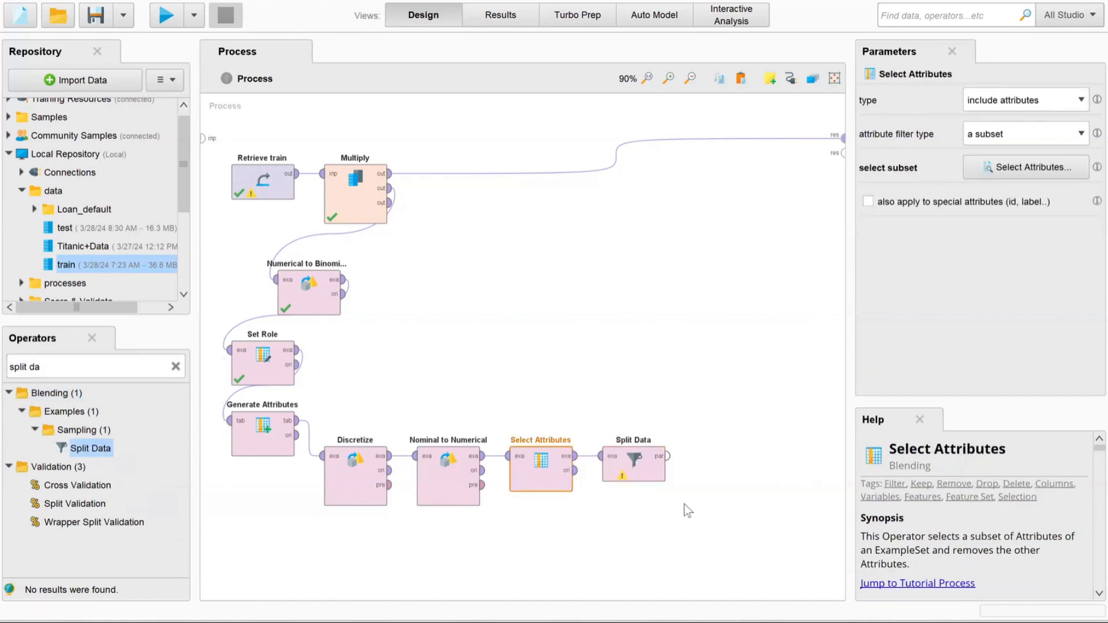
Step: Define two Split Data partitions with ratios 0.7 and 0.3
double_click(648, 474)
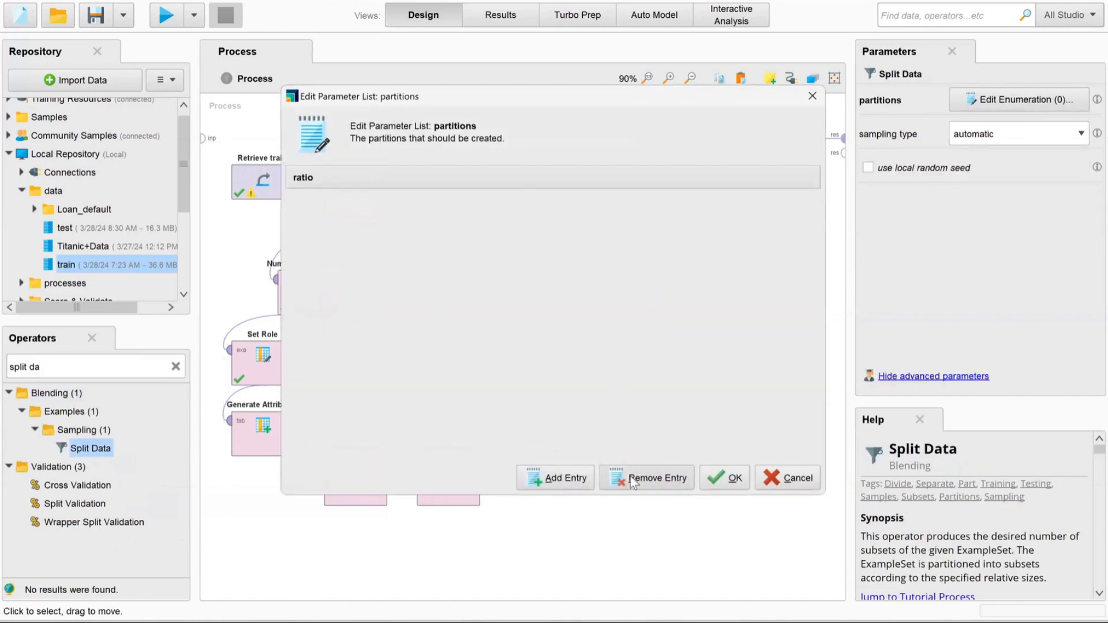
left_click(555, 478)
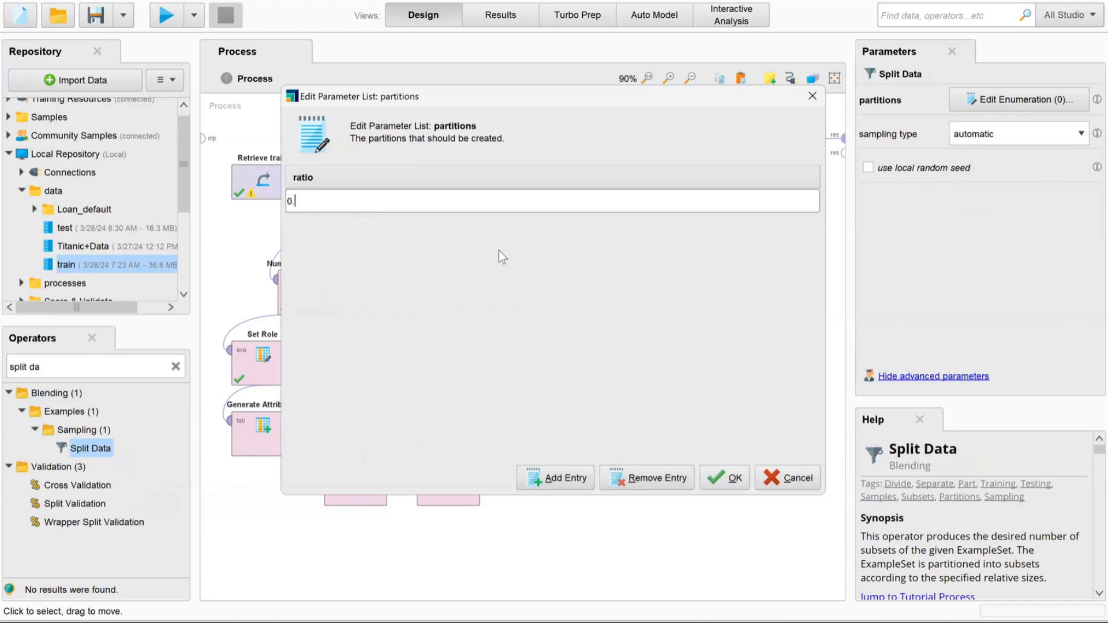
type("0.7")
left_click(566, 479)
type("0.3")
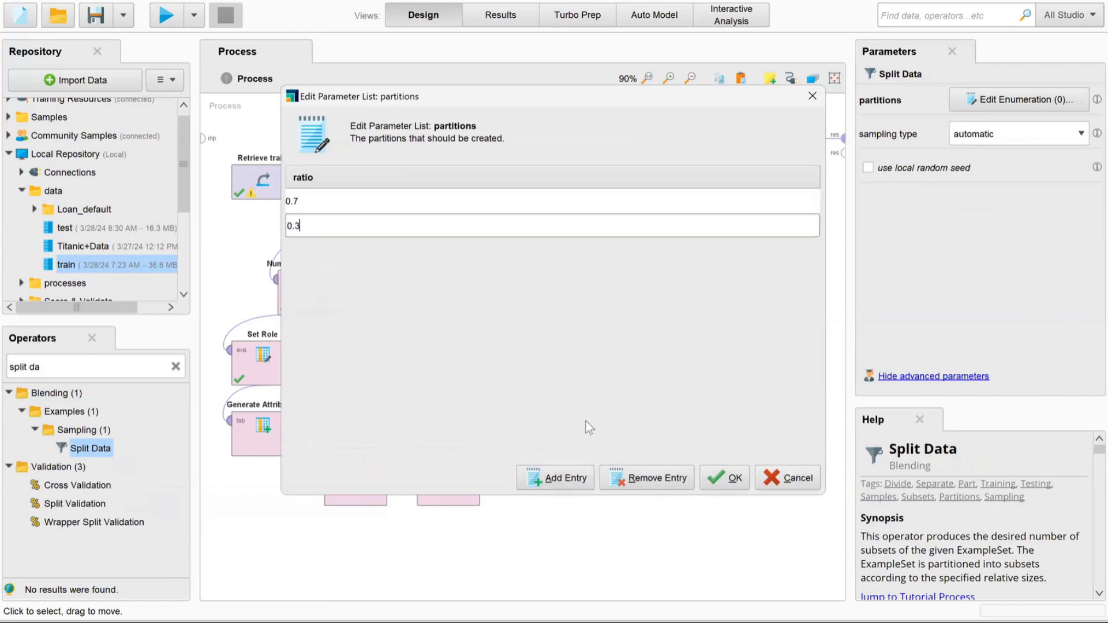
left_click(727, 478)
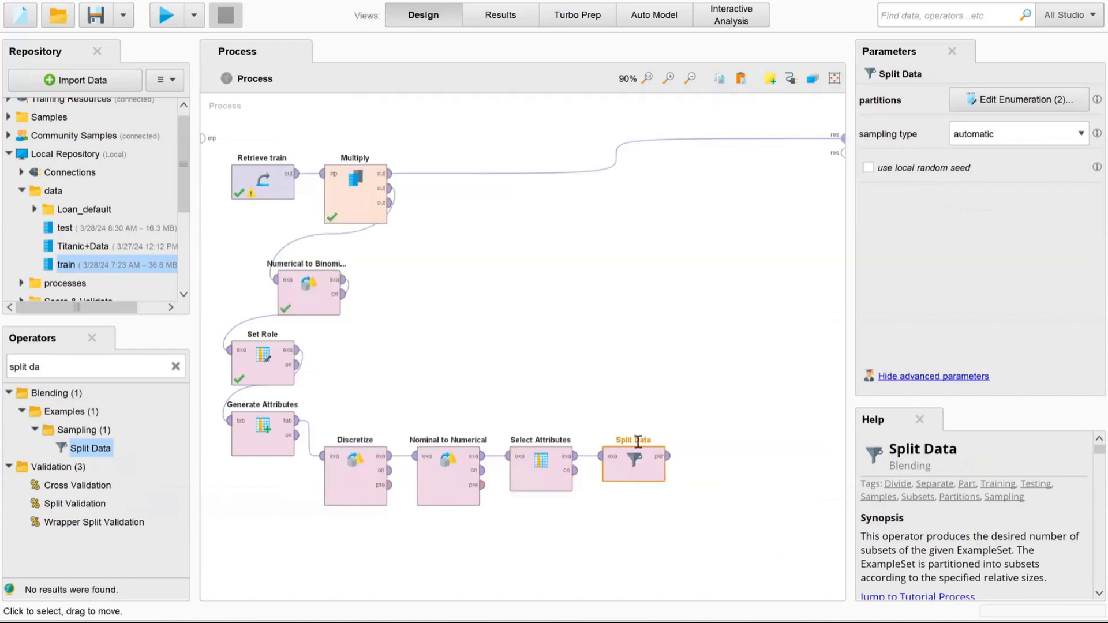
Step: Rename the Split Data operator as "Split Data - 70:30"
left_click(638, 442)
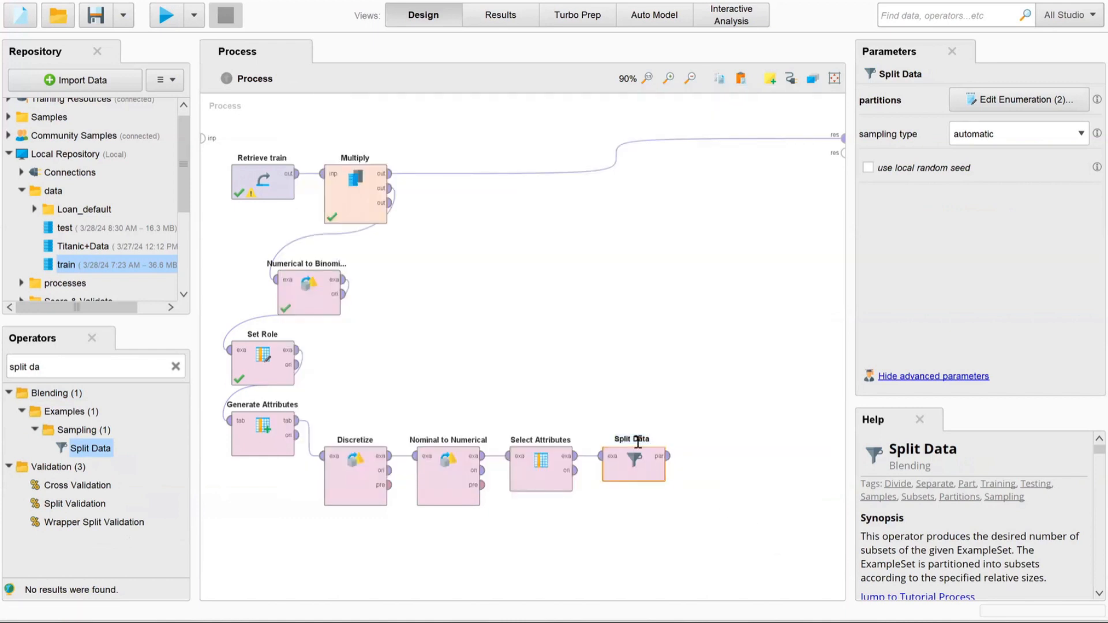
type("- 70:30")
left_click(737, 395)
left_click(646, 478)
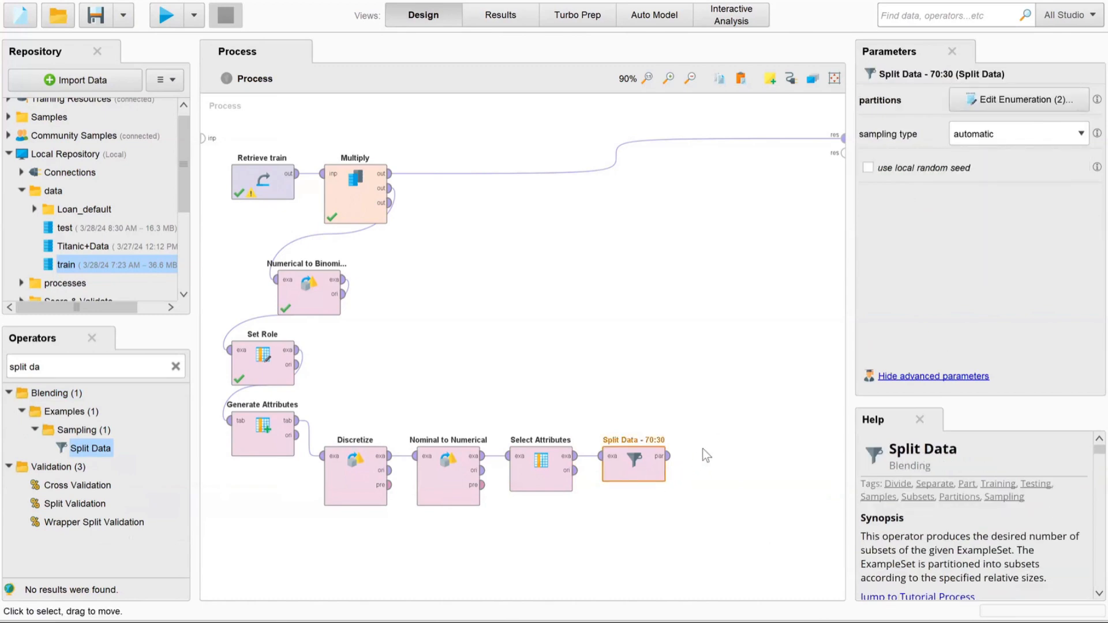
Step: Find Logistic Regression, place it after Split Data and connect the first partition output to its training input
left_click(175, 368)
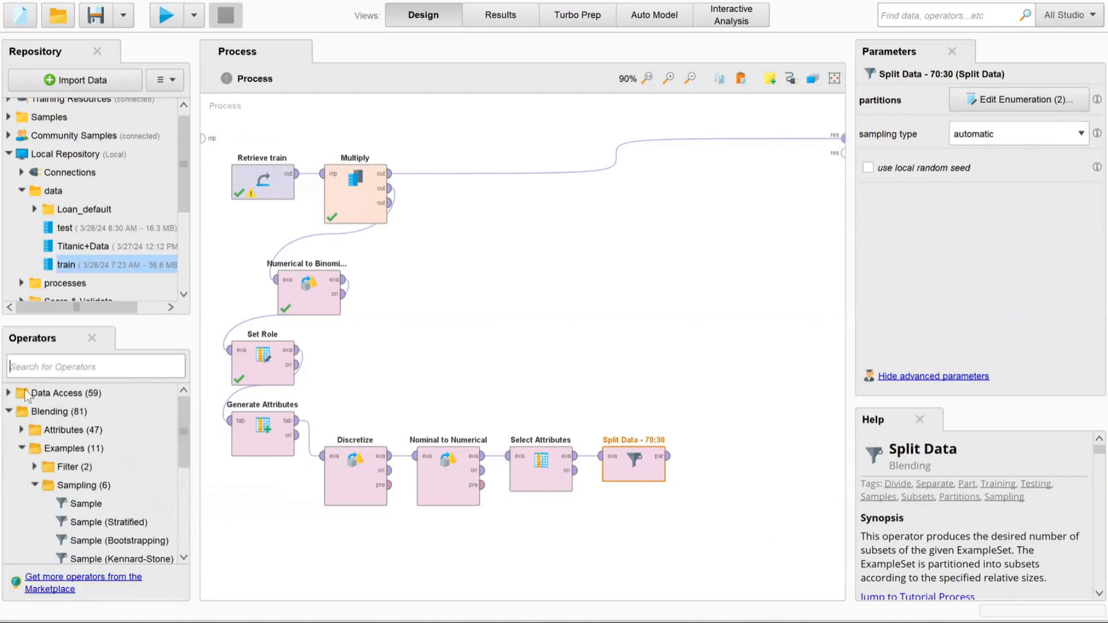
type("l")
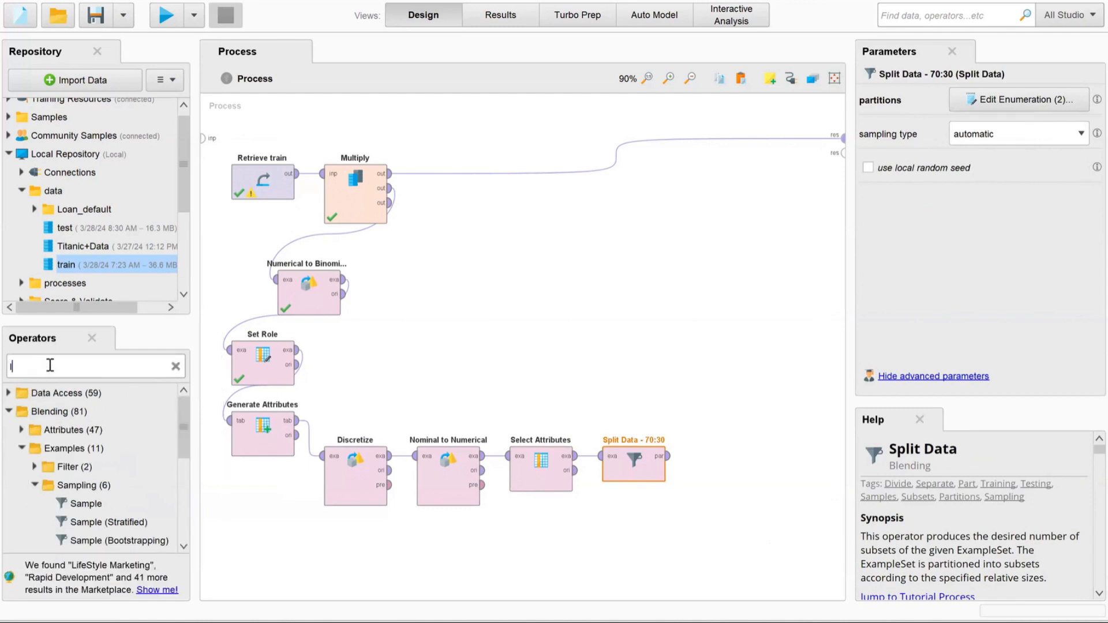
type("ogist")
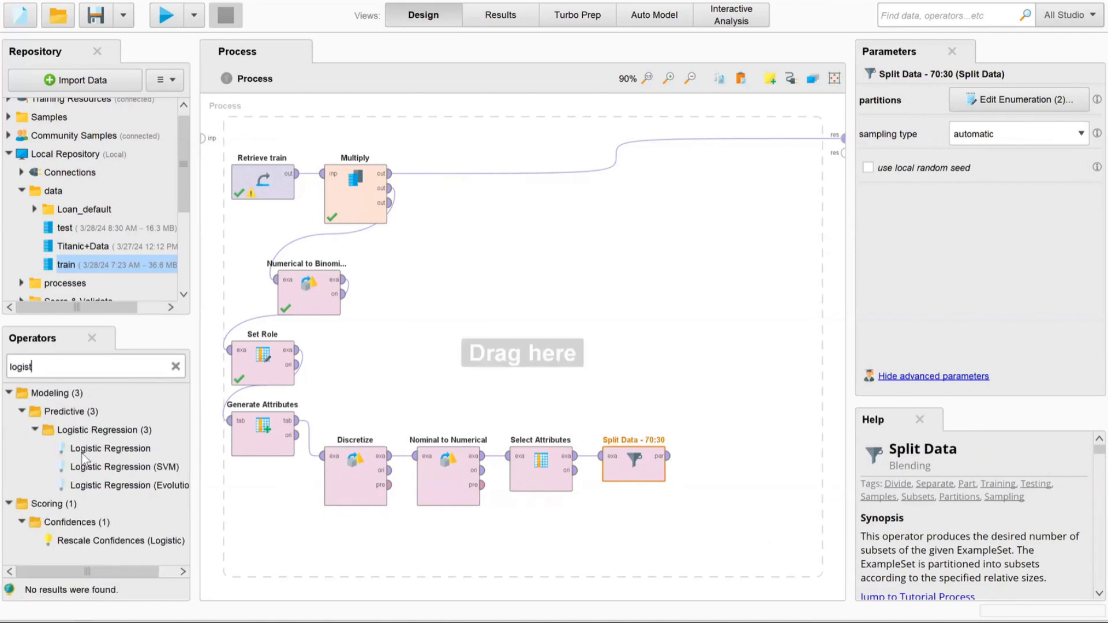
left_click_drag(110, 449, 725, 439)
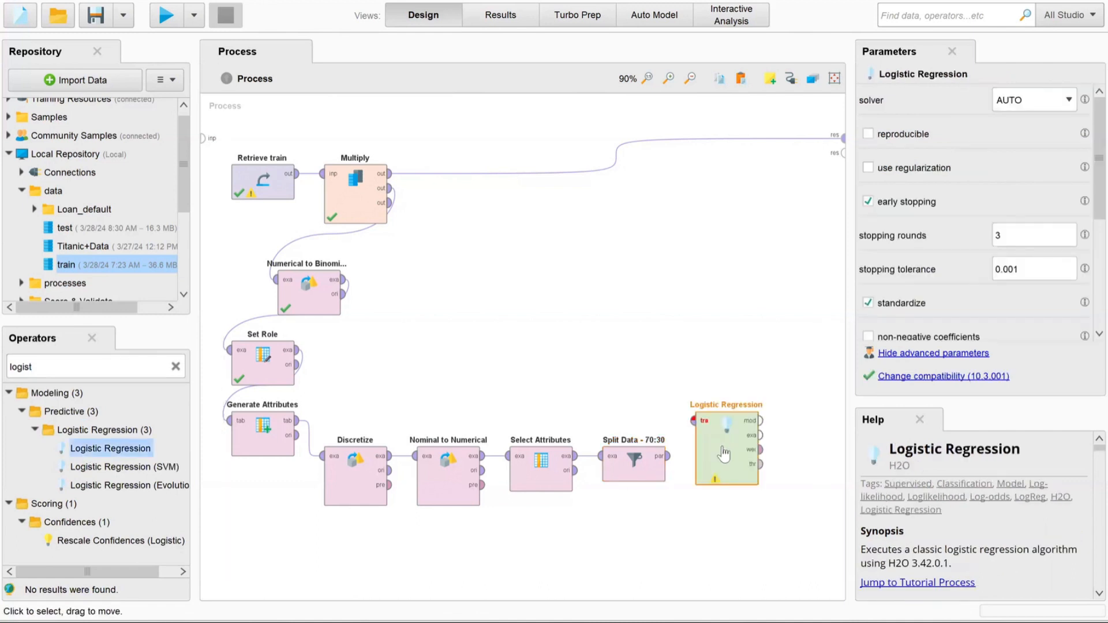
left_click_drag(668, 459, 694, 420)
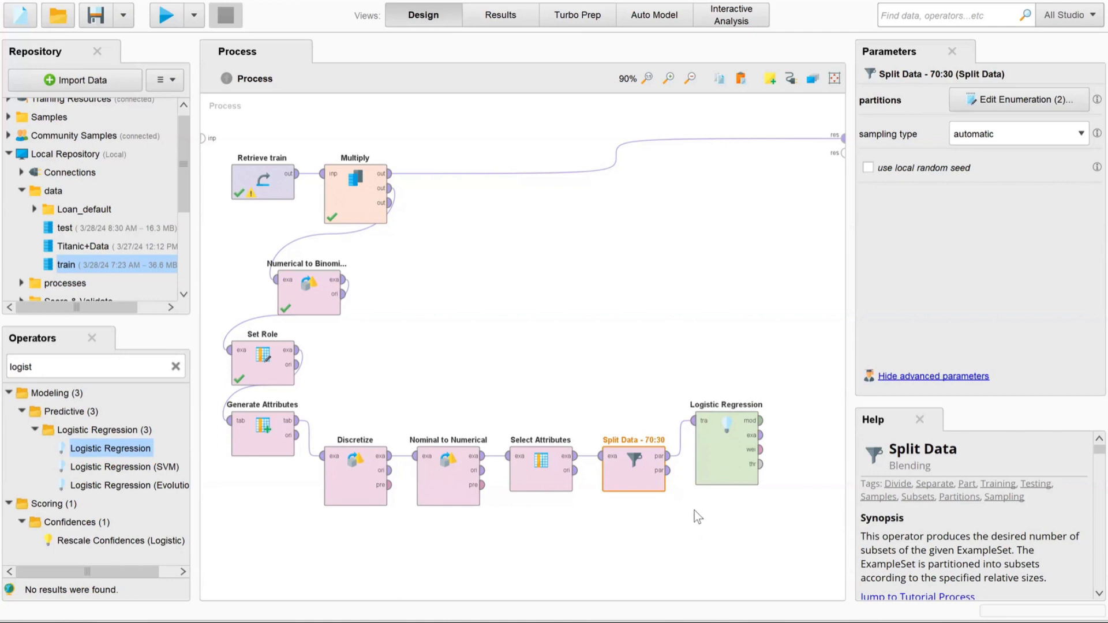
Step: Find the Apply Model operator and place it directly below Logistic Regression in the process
left_click(176, 368)
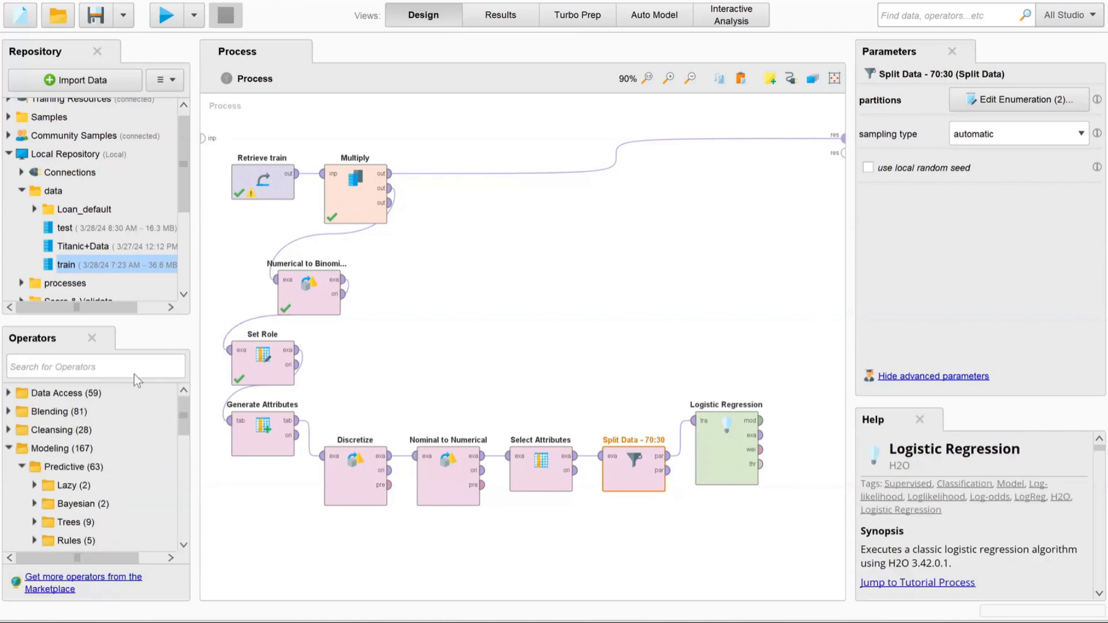
left_click(120, 365)
type("appl")
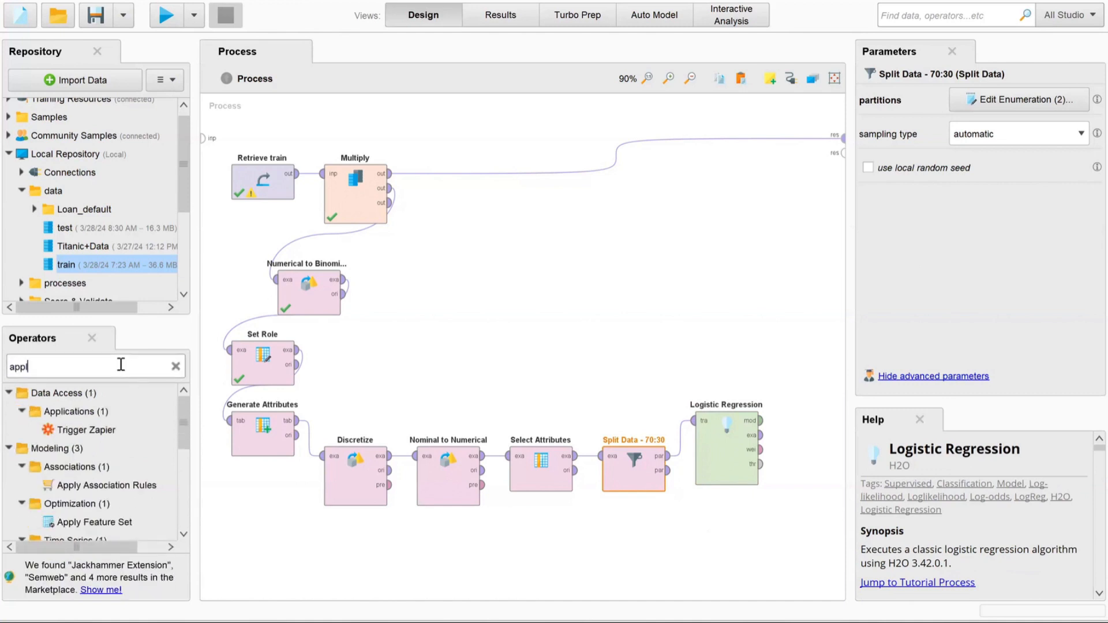
type("y")
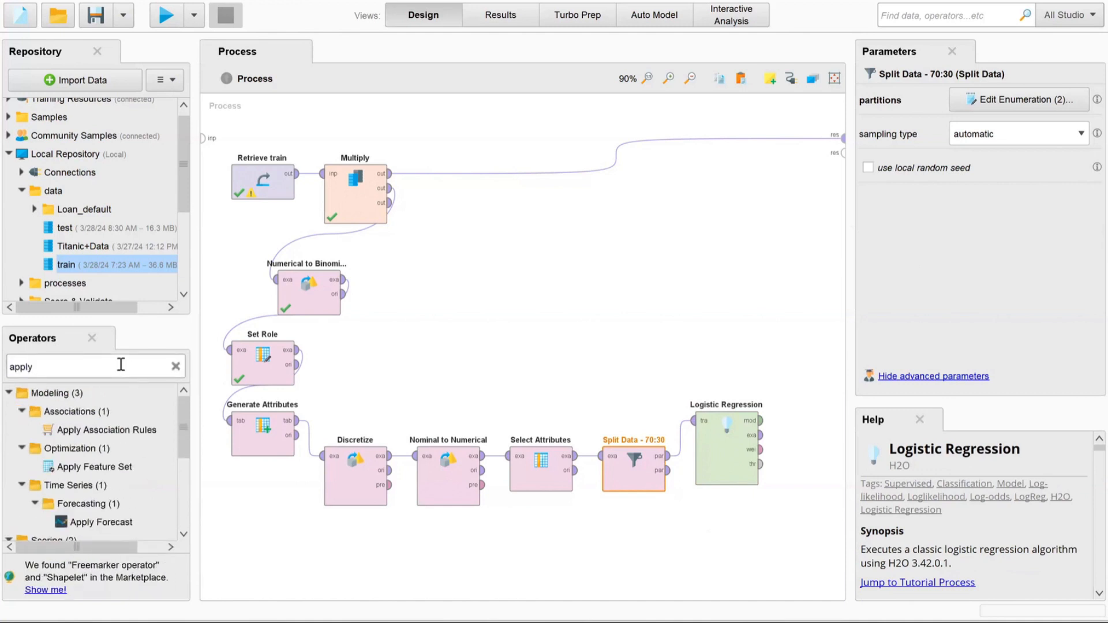
type(" model")
scroll(92, 466, "down", 2)
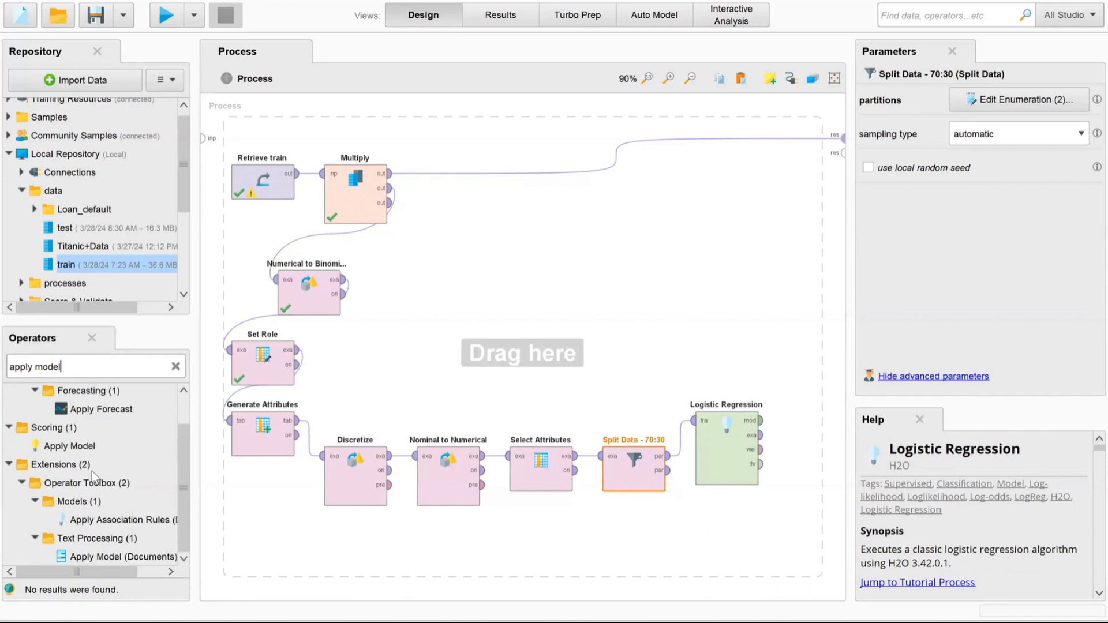
left_click(82, 453)
left_click_drag(83, 454, 727, 535)
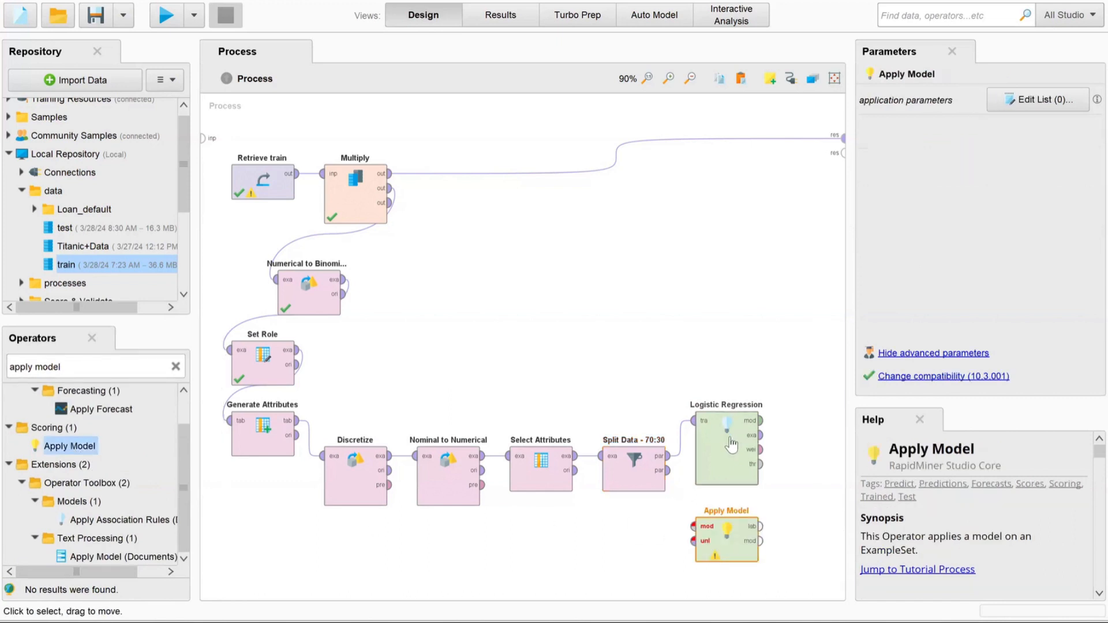
Step: Connect the second Split Data partition to Apply Model's unlabelled input and the Logistic Regression model output to its model input
left_click(668, 470)
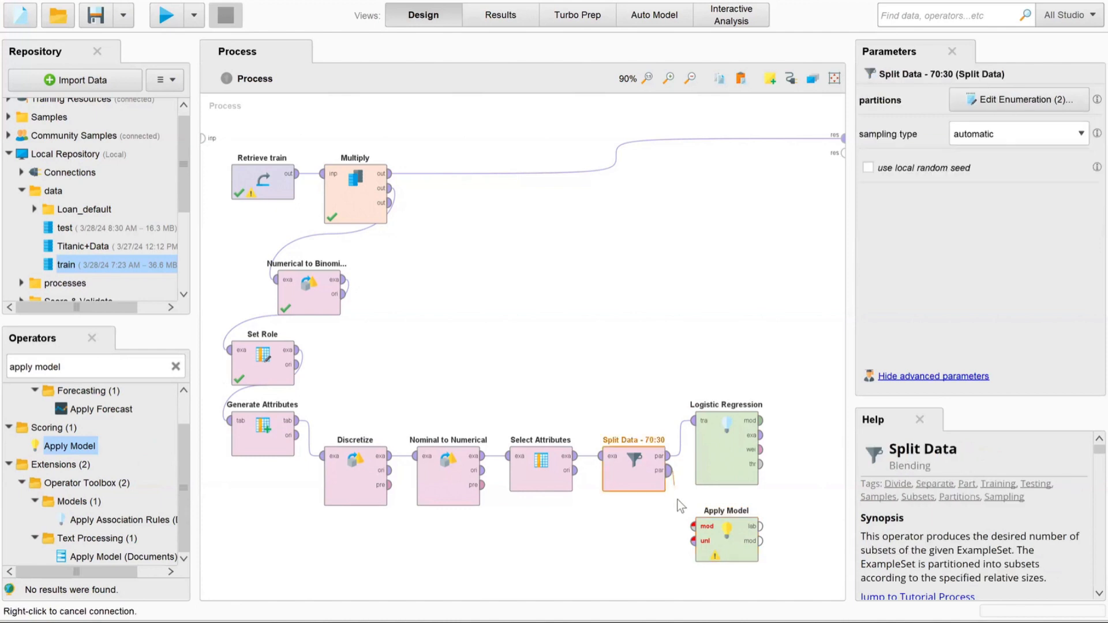
left_click(694, 541)
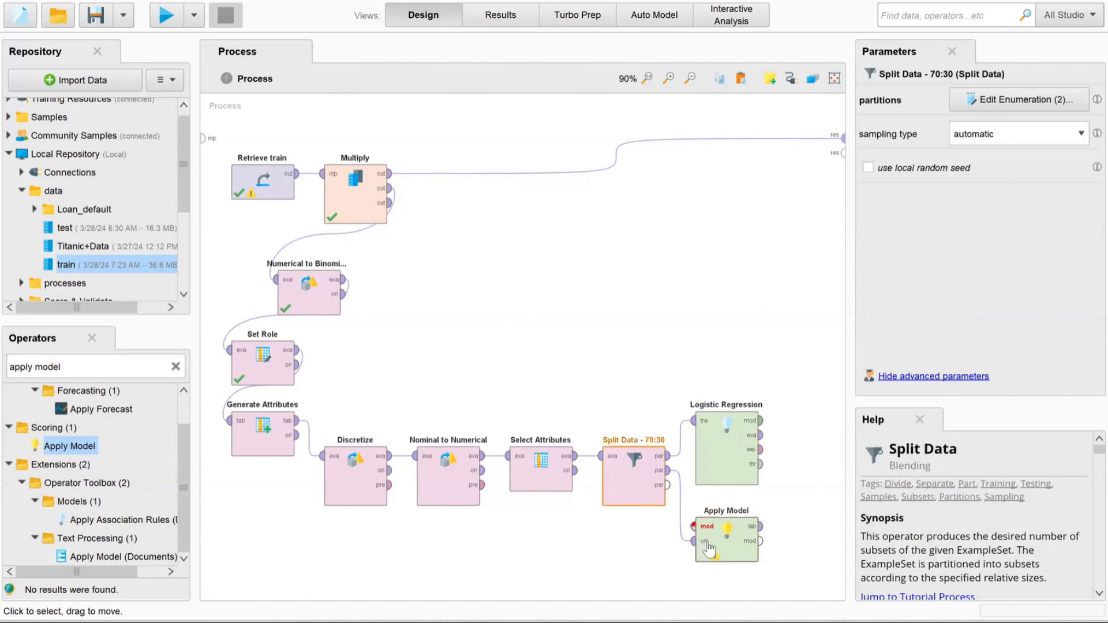
left_click(761, 420)
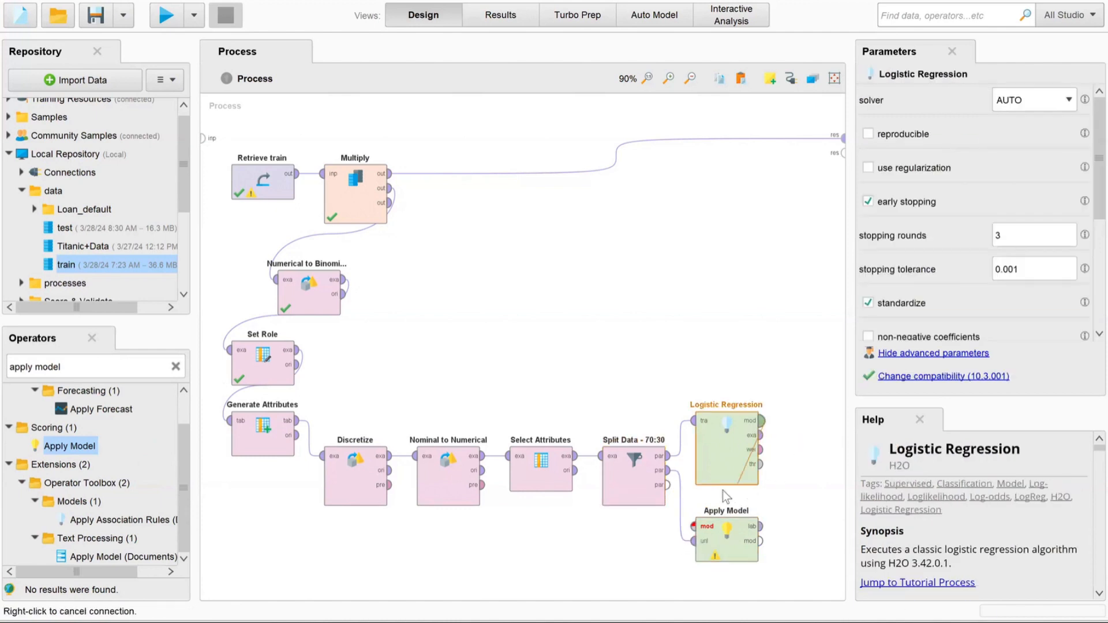
left_click(693, 526)
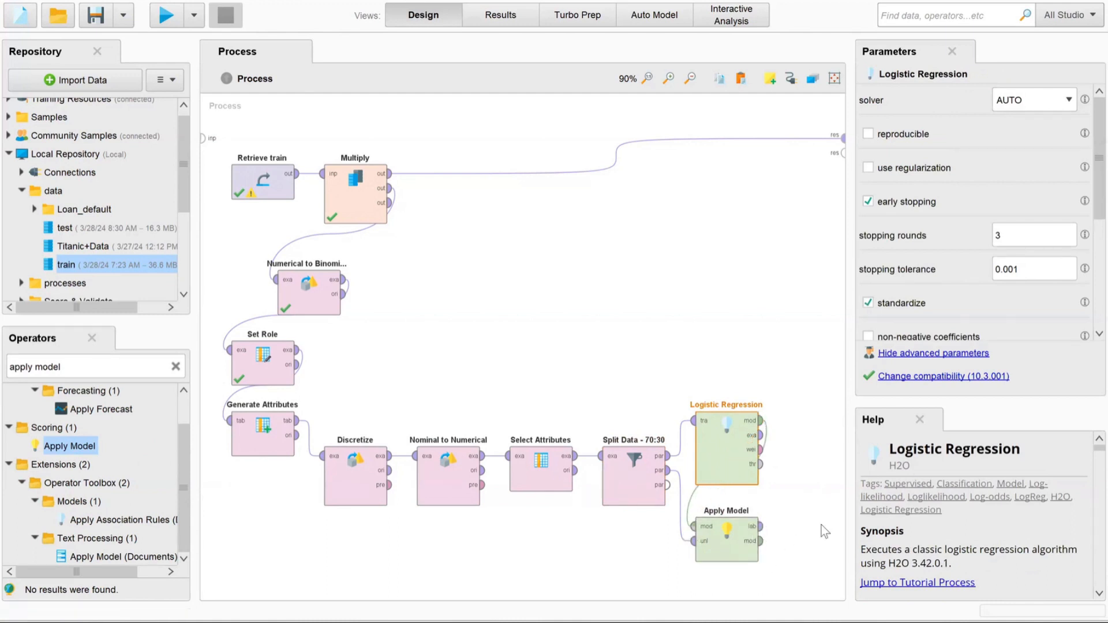
Step: Find the Performance operator, place it after Apply Model and connect Apply Model's labelled output to it
left_click(174, 368)
left_click(122, 366)
type("perf")
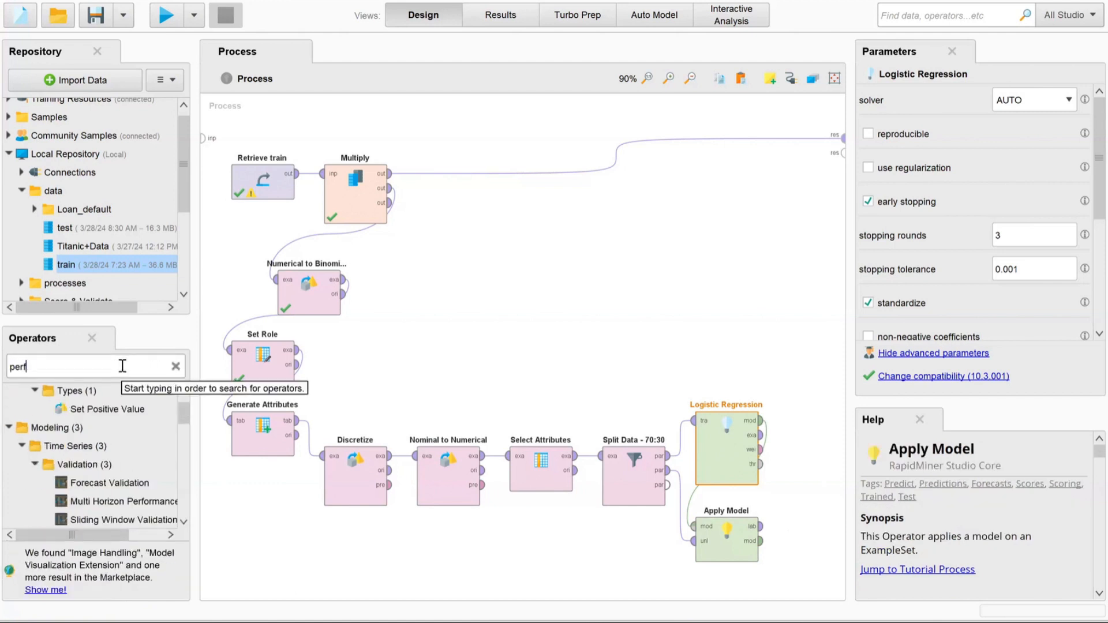
type("ormance")
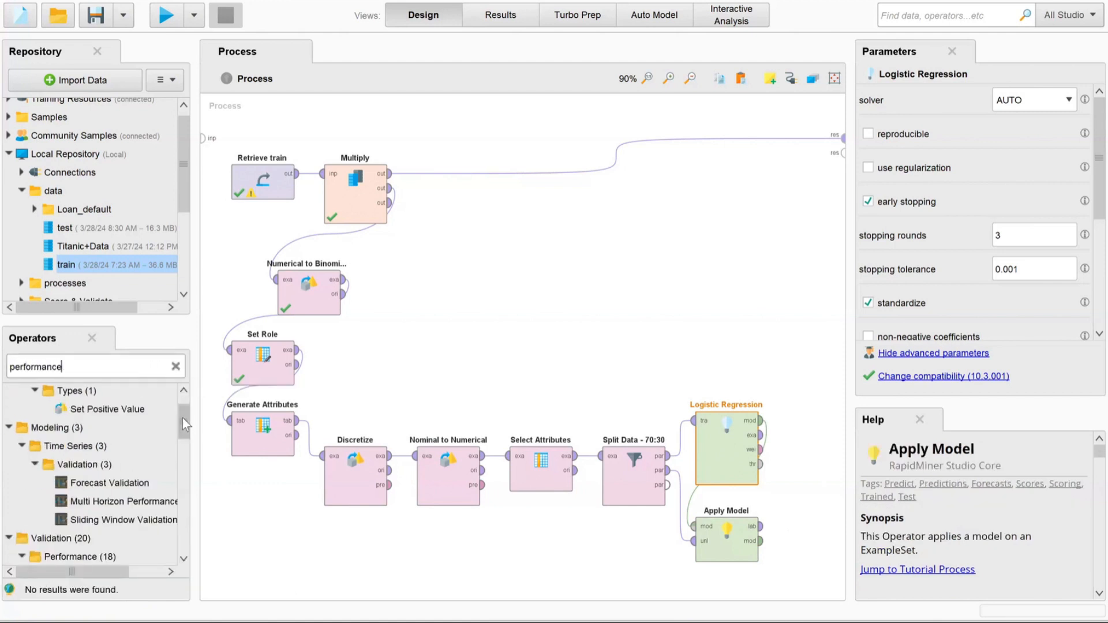
left_click_drag(183, 418, 186, 488)
left_click_drag(82, 461, 650, 542)
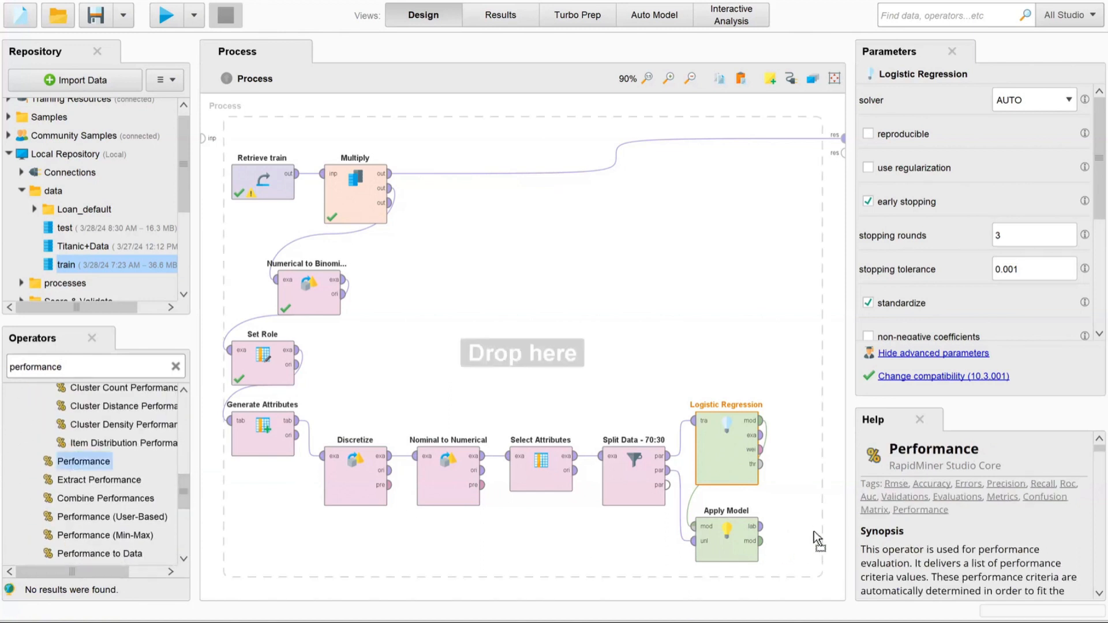
left_click_drag(811, 525, 663, 458)
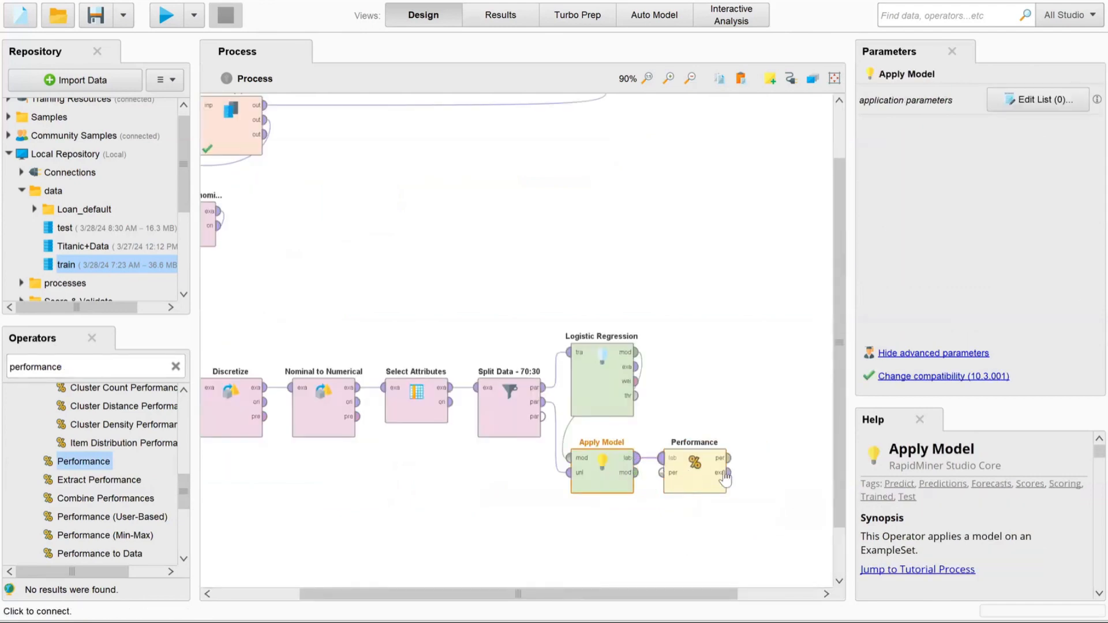
Step: Connect the Performance operator's performance output to the second process result port and run the process
left_click(730, 470)
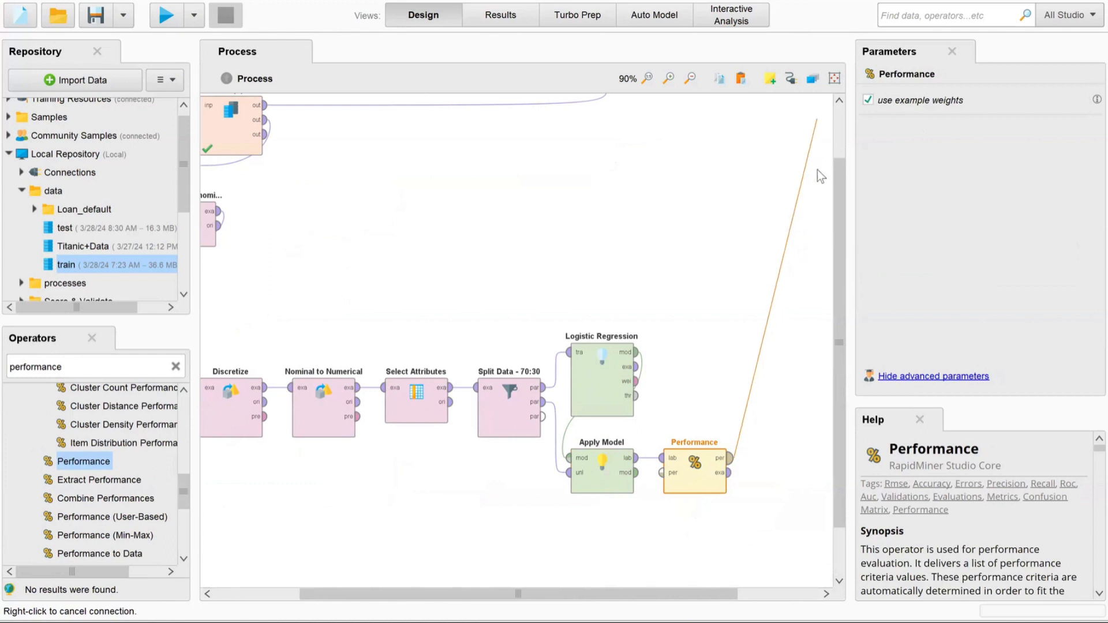
right_click(778, 206)
scroll(776, 242, "down", 1)
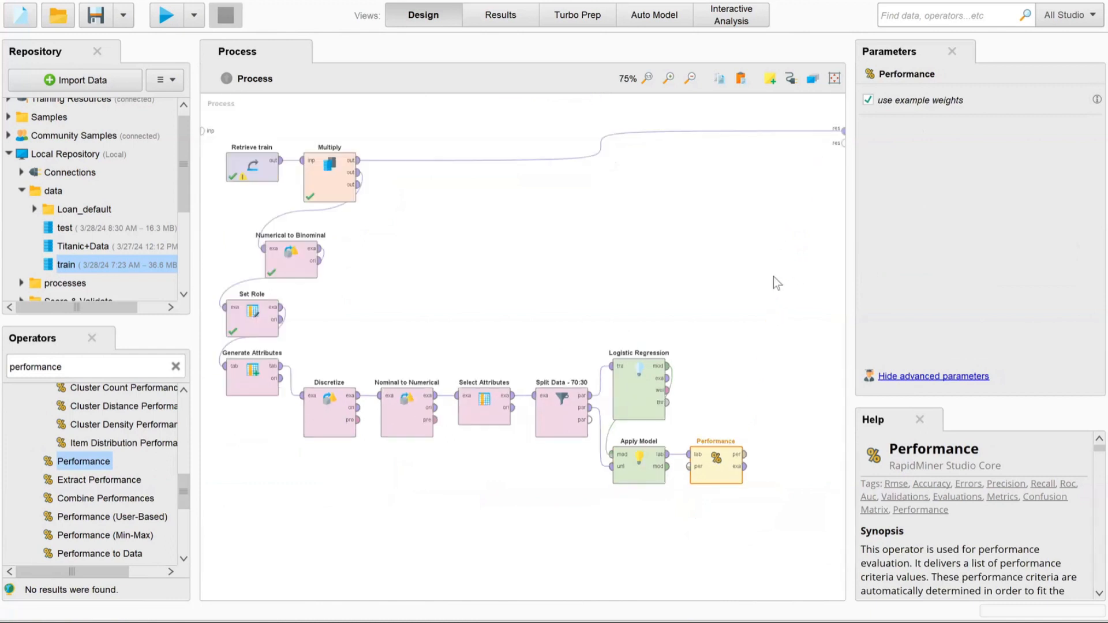
left_click(746, 455)
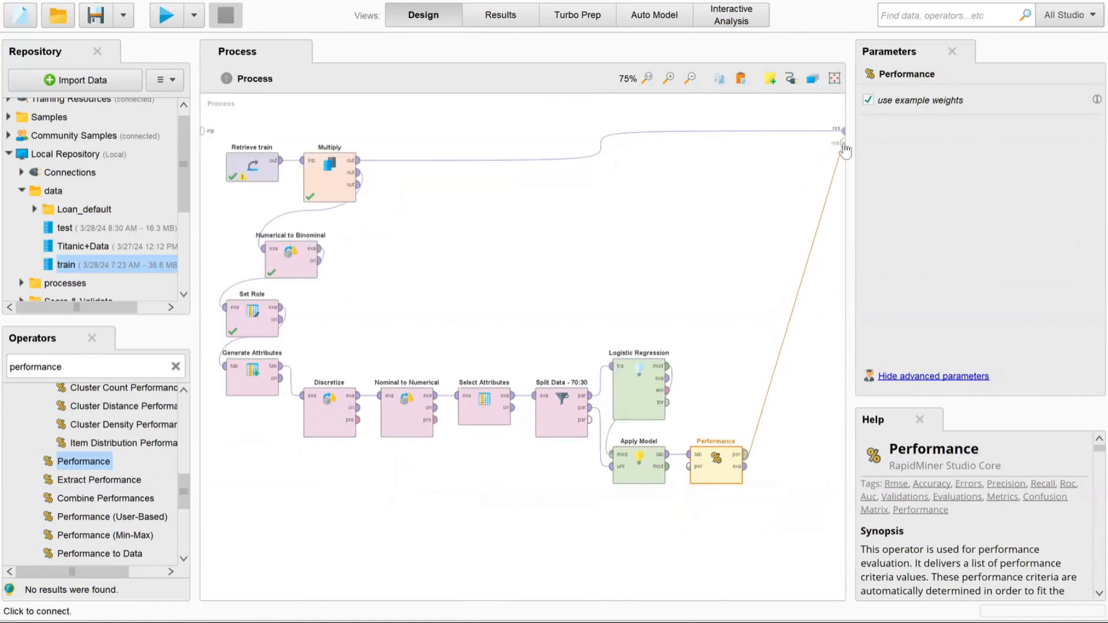
left_click(843, 143)
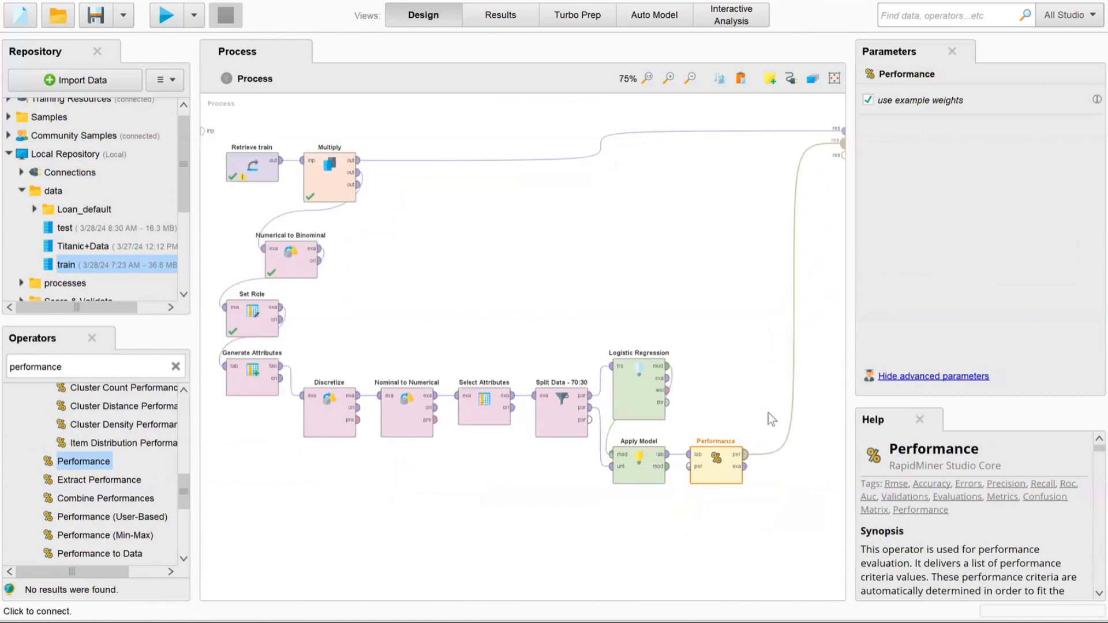
left_click(166, 16)
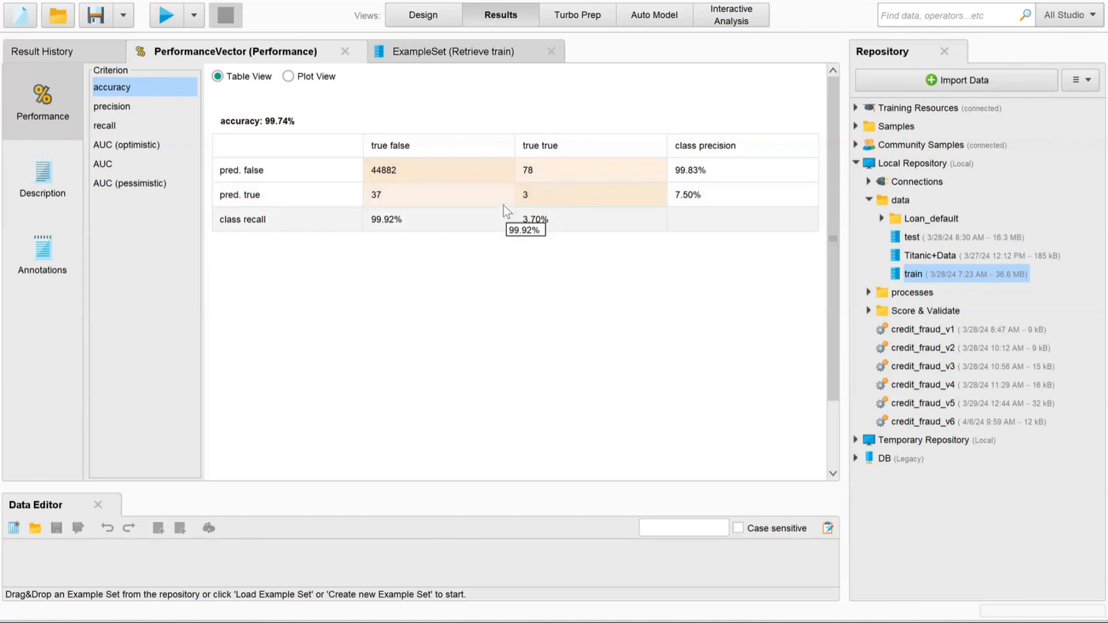
Step: Return to the process design, find the Decision Tree operator and place it above Logistic Regression
left_click(414, 14)
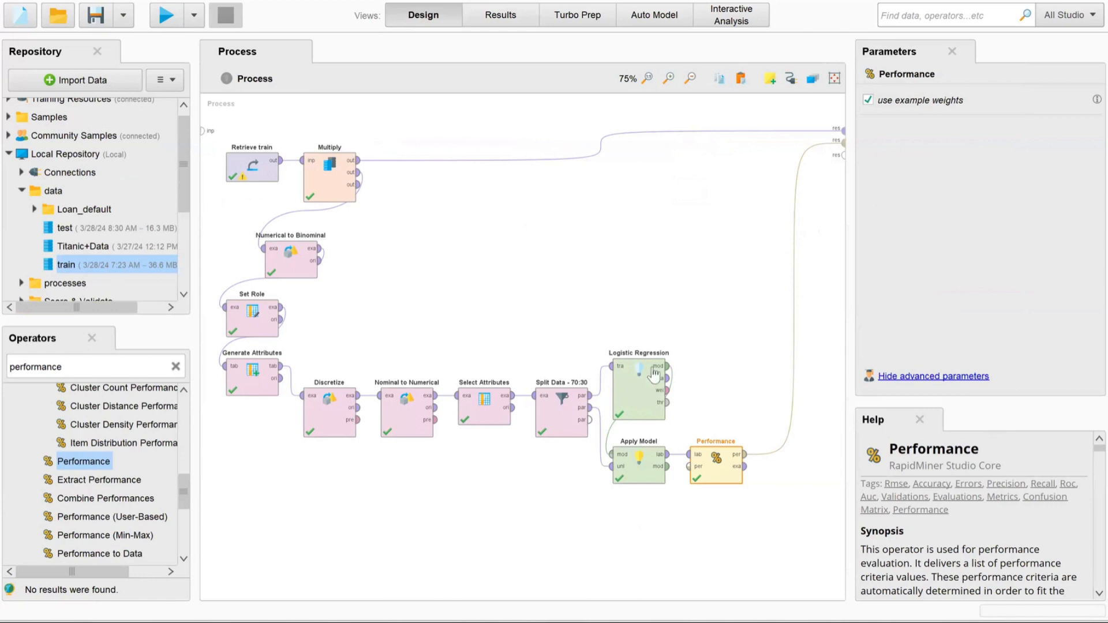
left_click(175, 366)
left_click(95, 365)
type("decision")
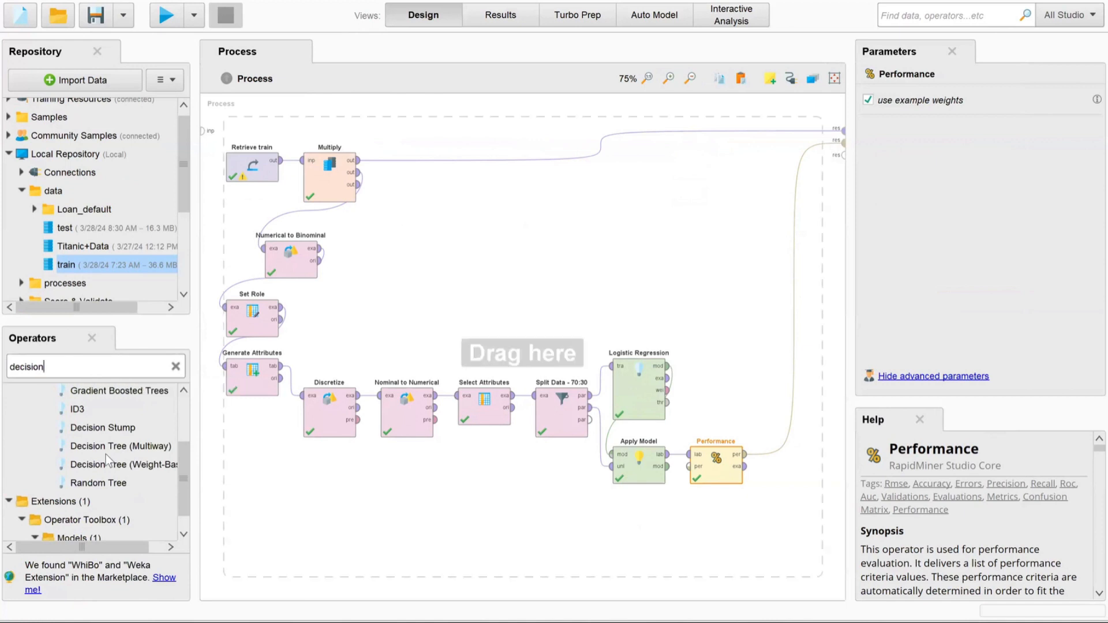
scroll(107, 466, "up", 1)
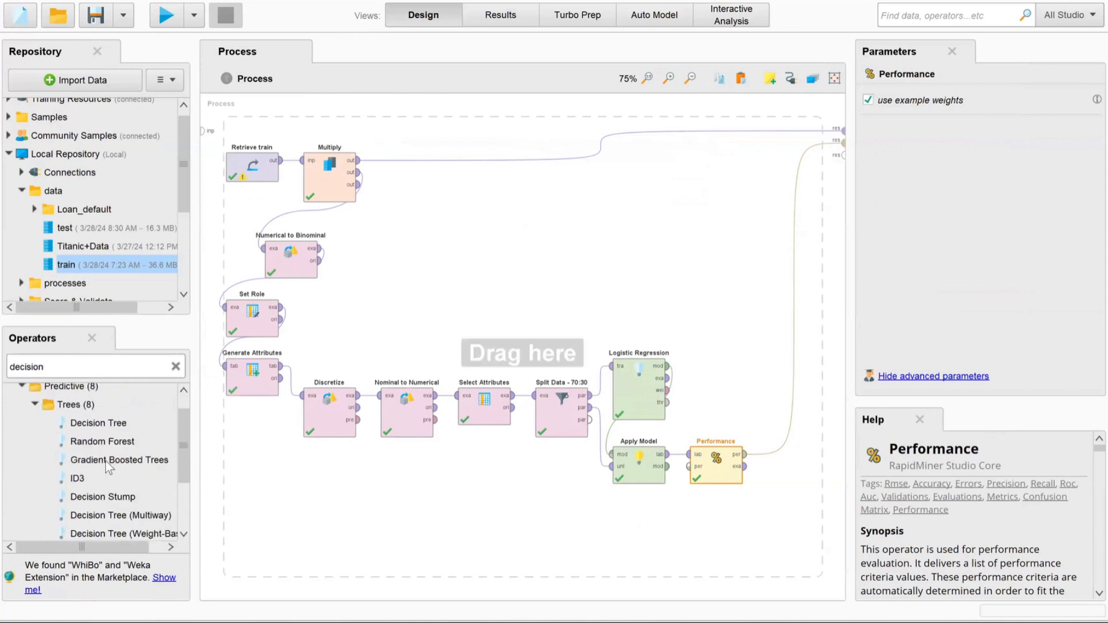
left_click_drag(93, 424, 633, 293)
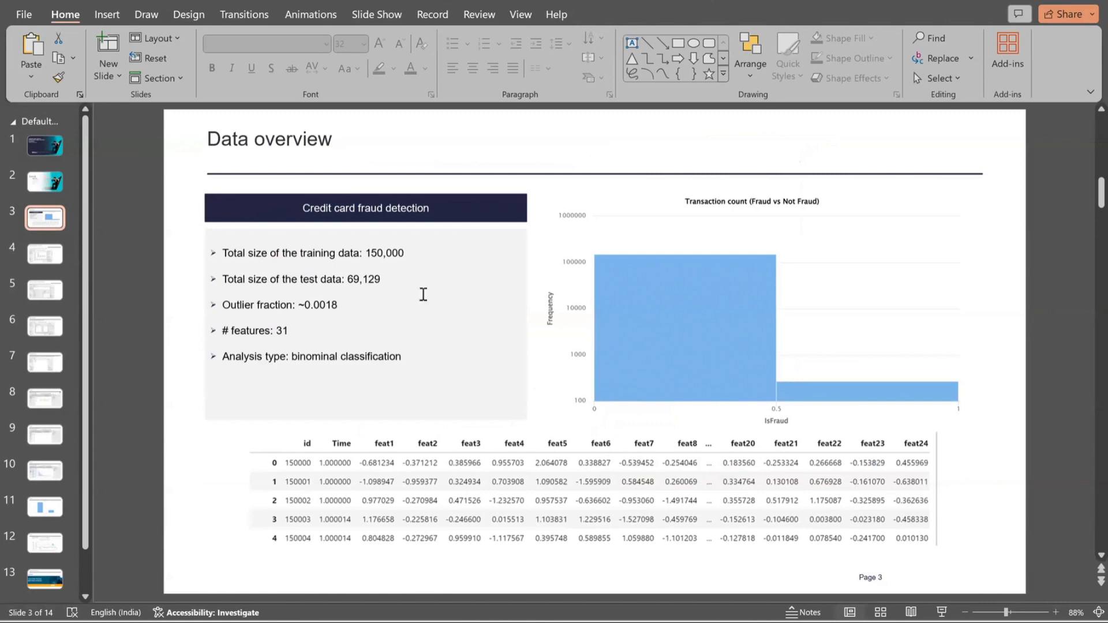
Step: Switch to the PowerPoint presentation and review slides 4 to 8 on feature engineering, feature selection, model training and analysis
left_click(50, 259)
scroll(360, 377, "down", 2)
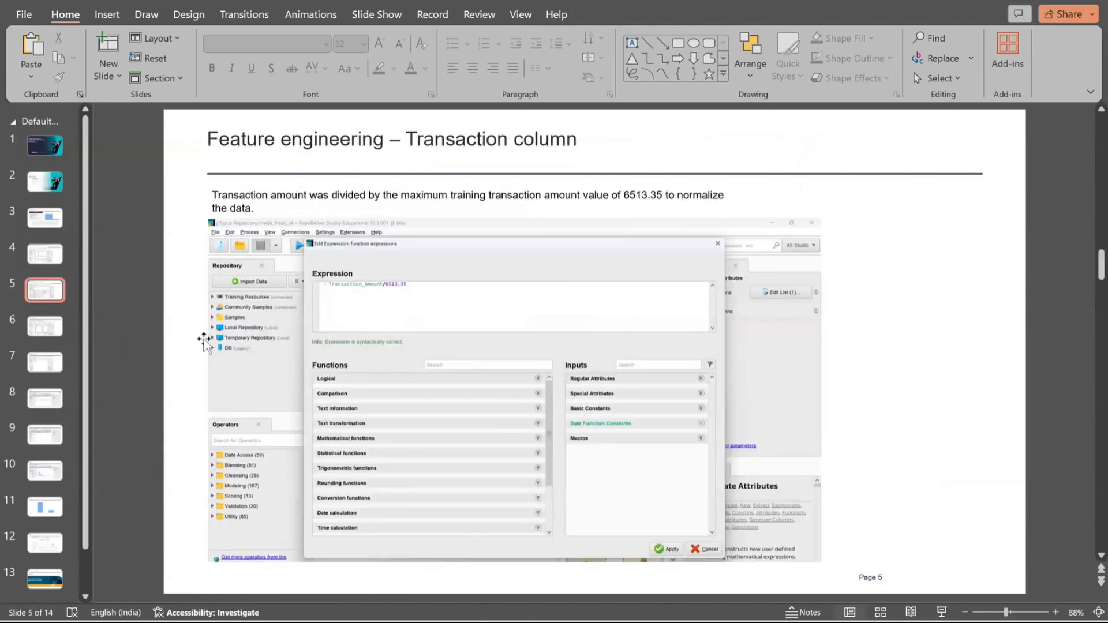
left_click(35, 260)
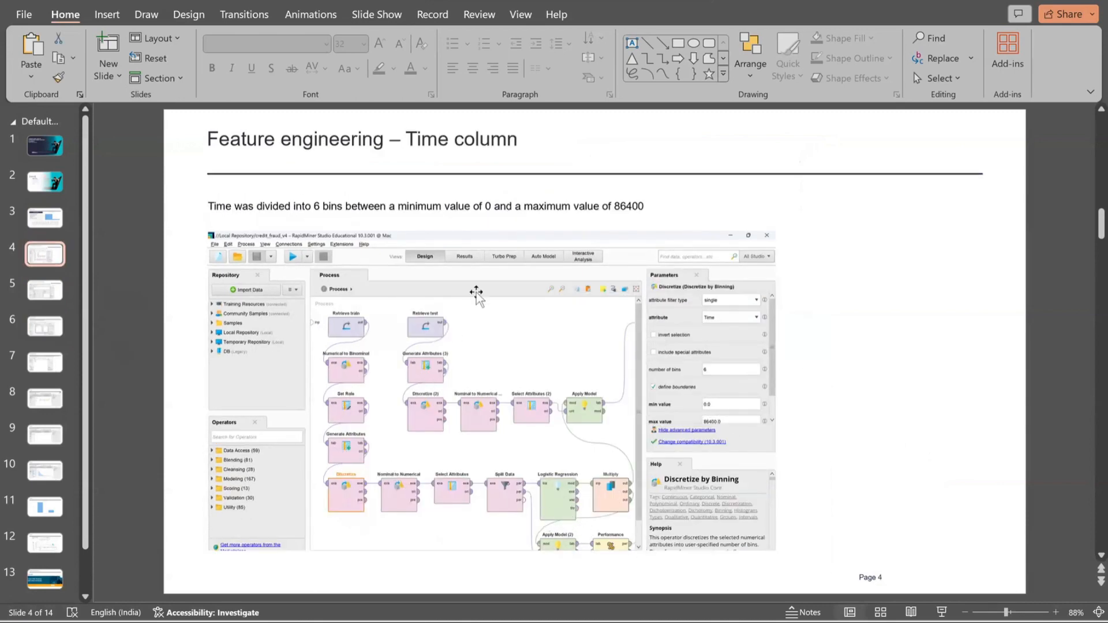
left_click(32, 293)
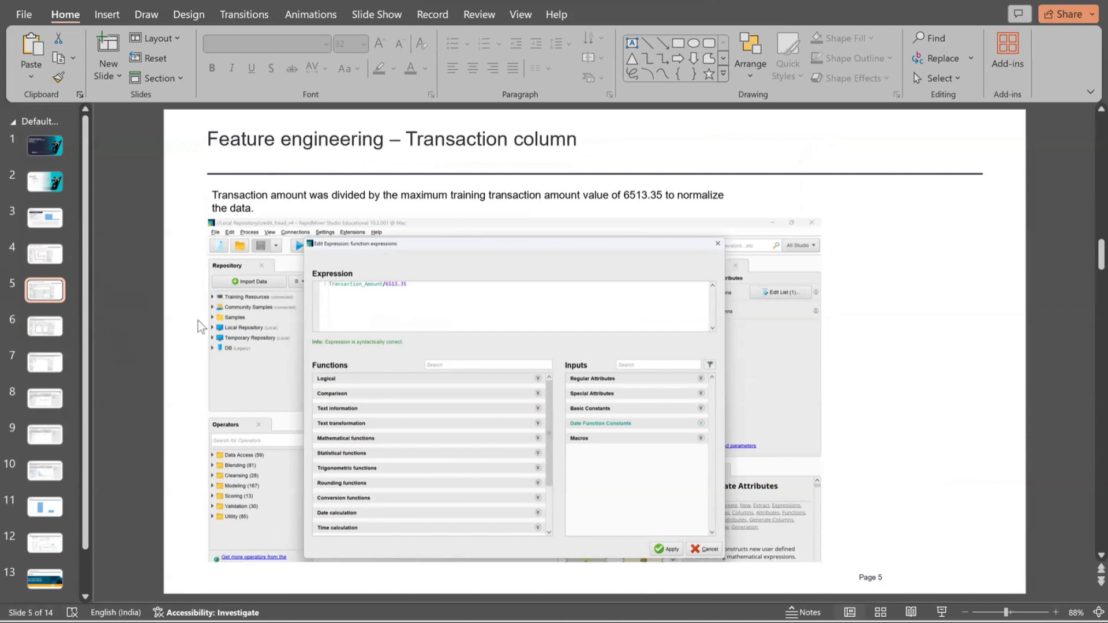
left_click(46, 329)
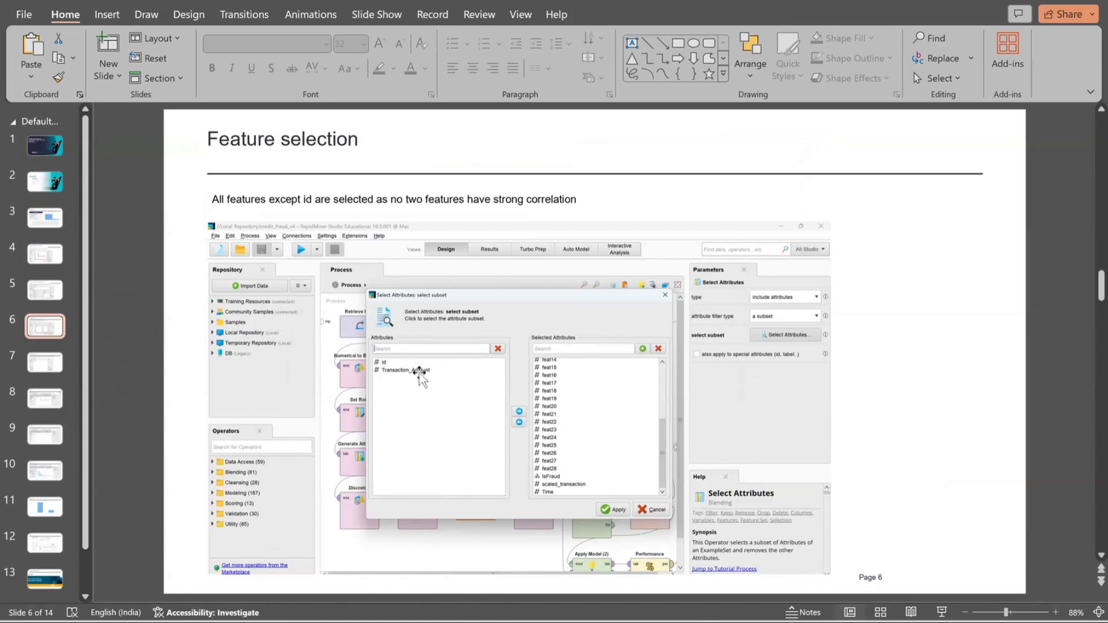
left_click(51, 370)
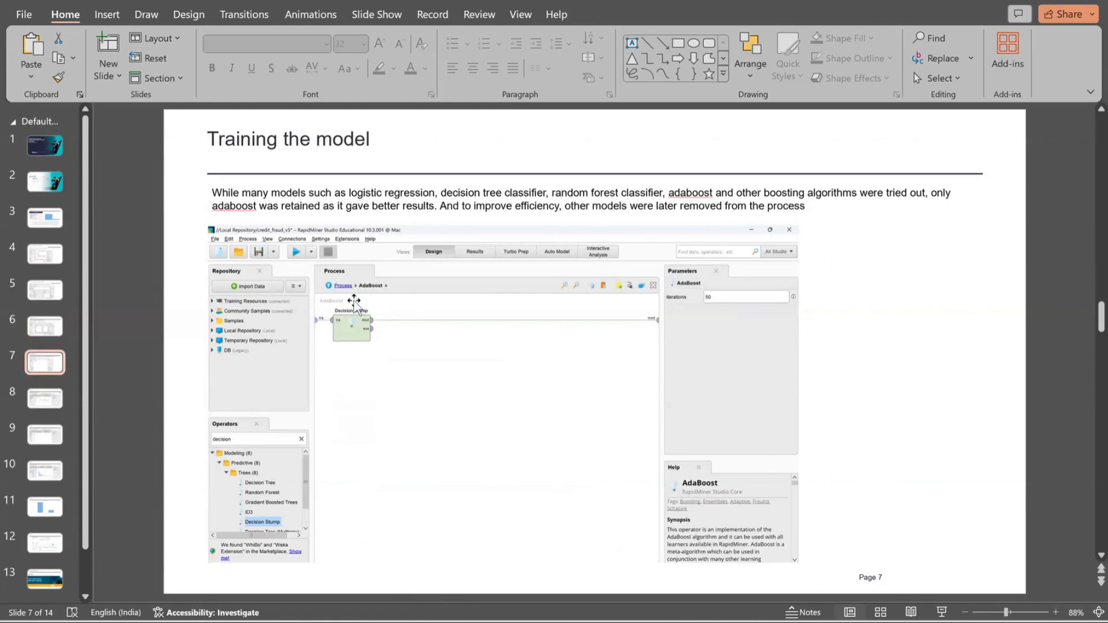
left_click(49, 403)
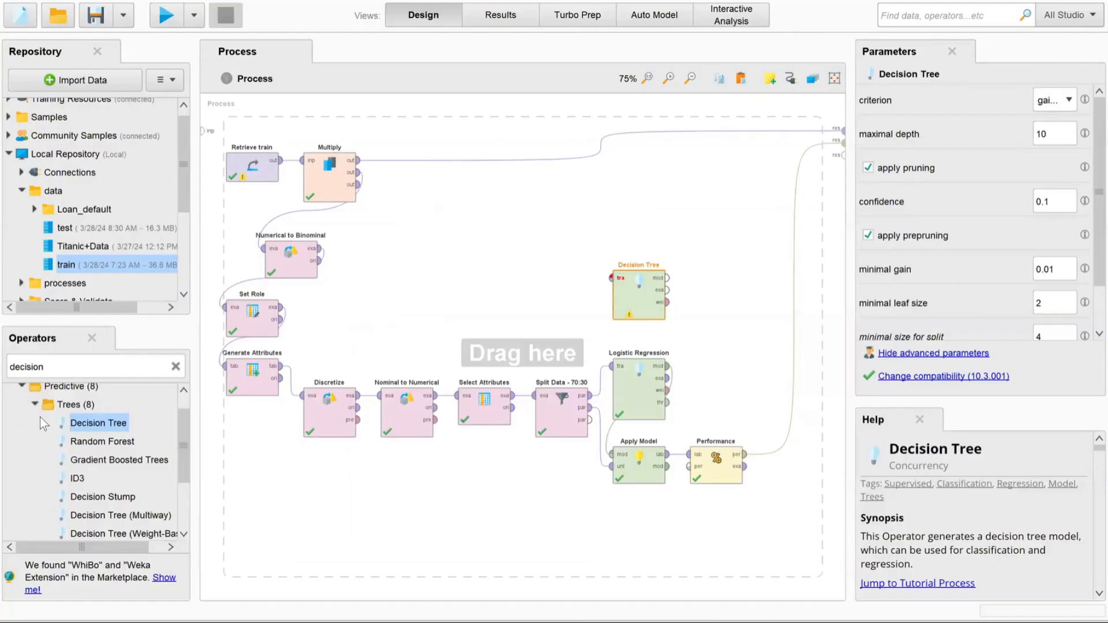
Step: Switch back to RapidMiner, clear the operator search and browse the model groups available under Predictive modeling
scroll(43, 427, "up", 1)
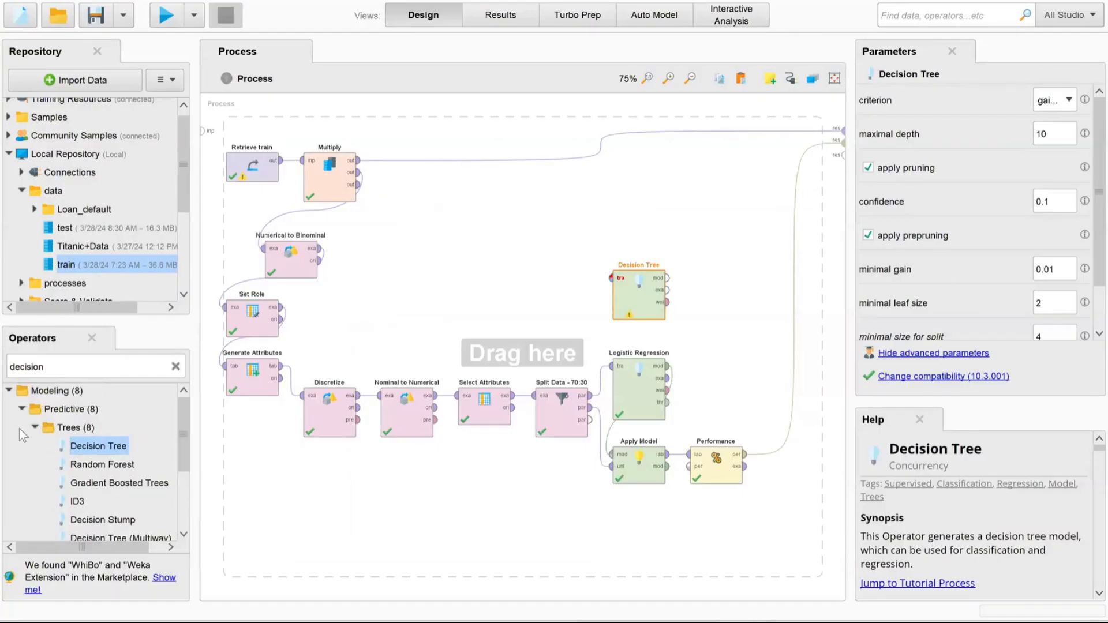
left_click(176, 366)
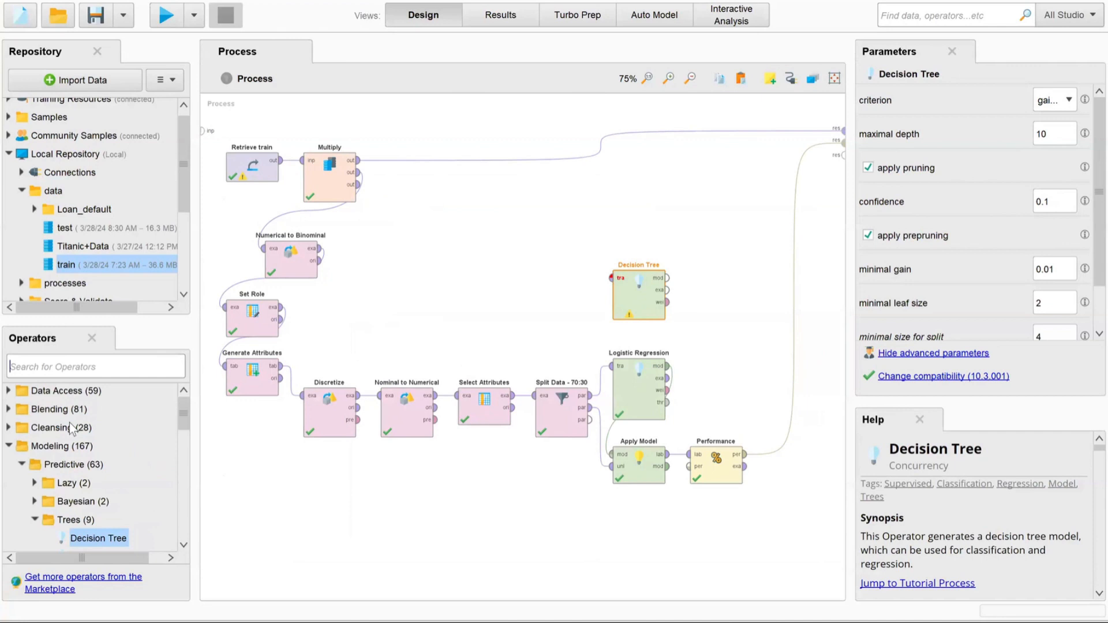
left_click(21, 464)
left_click(21, 465)
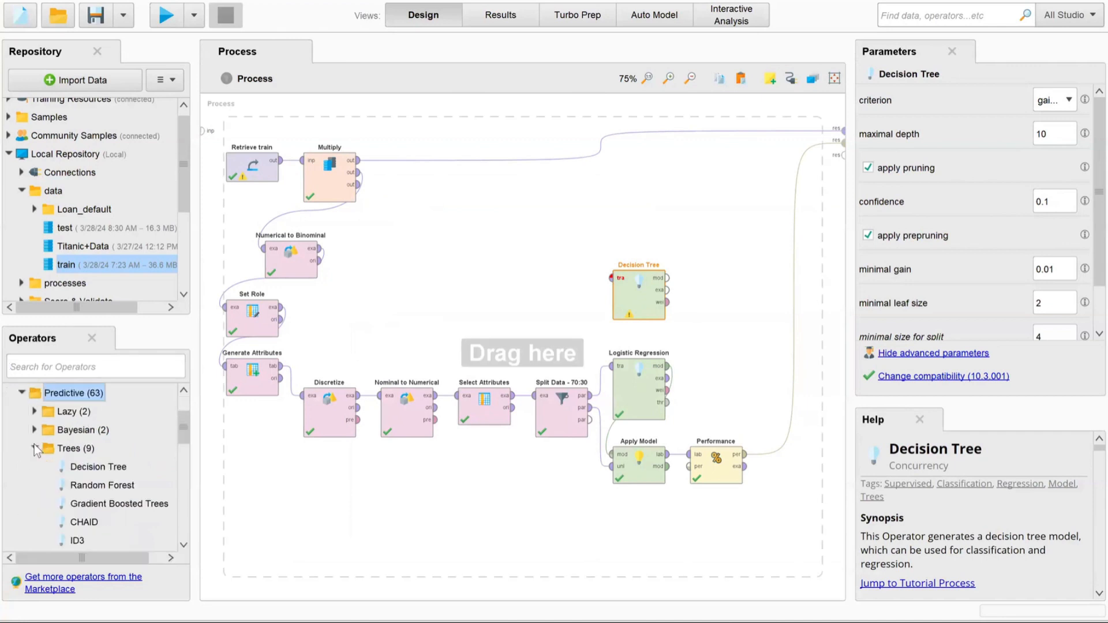
left_click(34, 449)
left_click(34, 431)
left_click(35, 430)
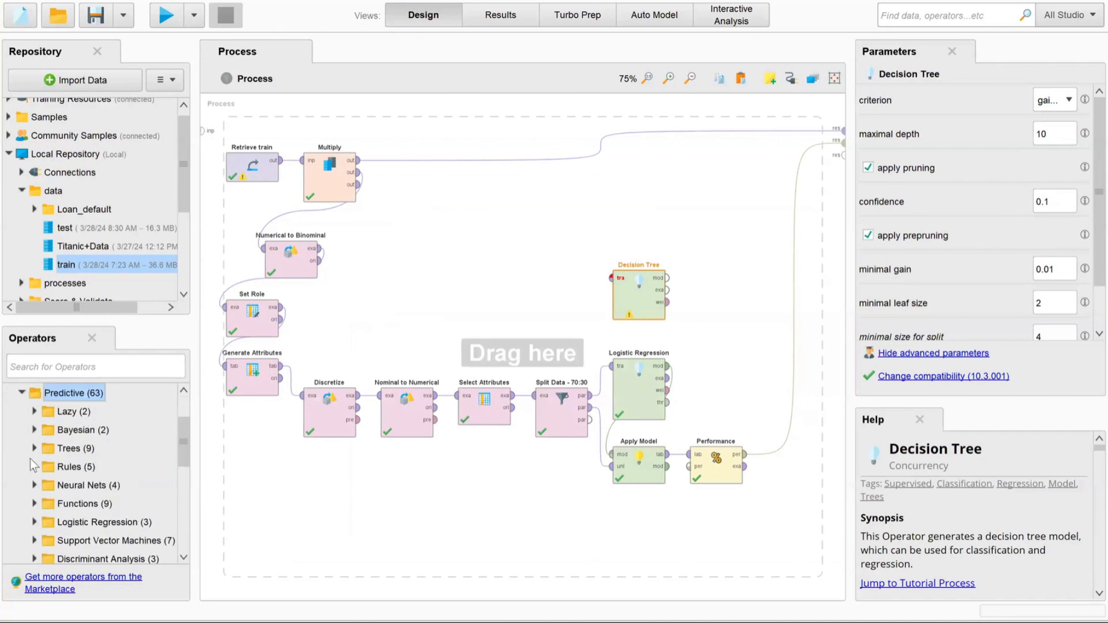
scroll(36, 491, "down", 1)
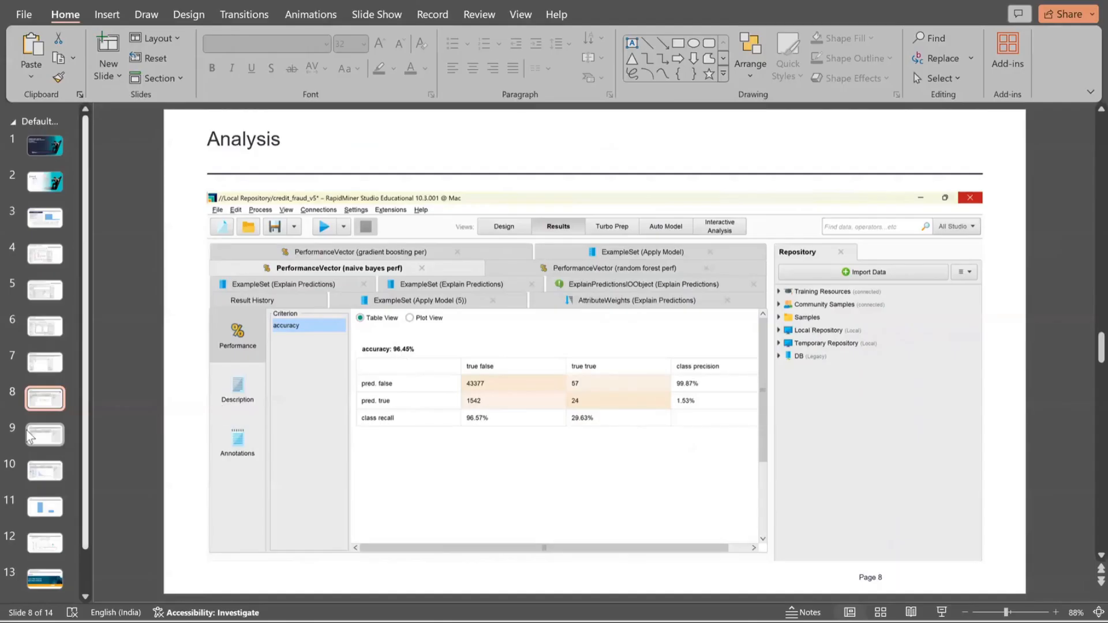
Step: Switch to the PowerPoint presentation and review the attribute weights analysis on slide 9 and the content of slide 10
left_click(28, 435)
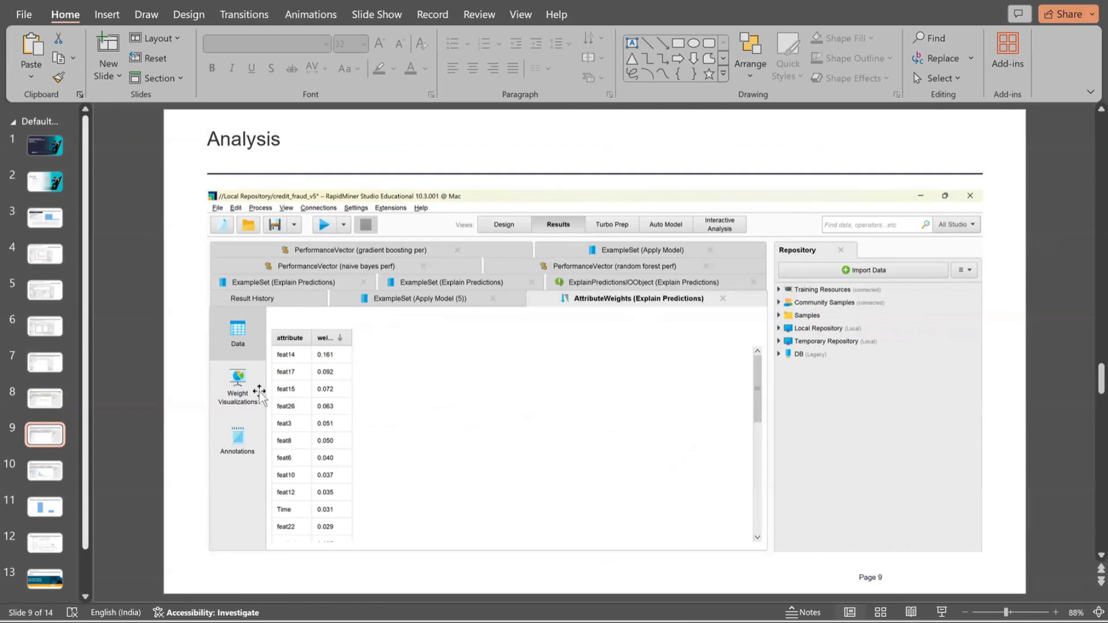
left_click(45, 470)
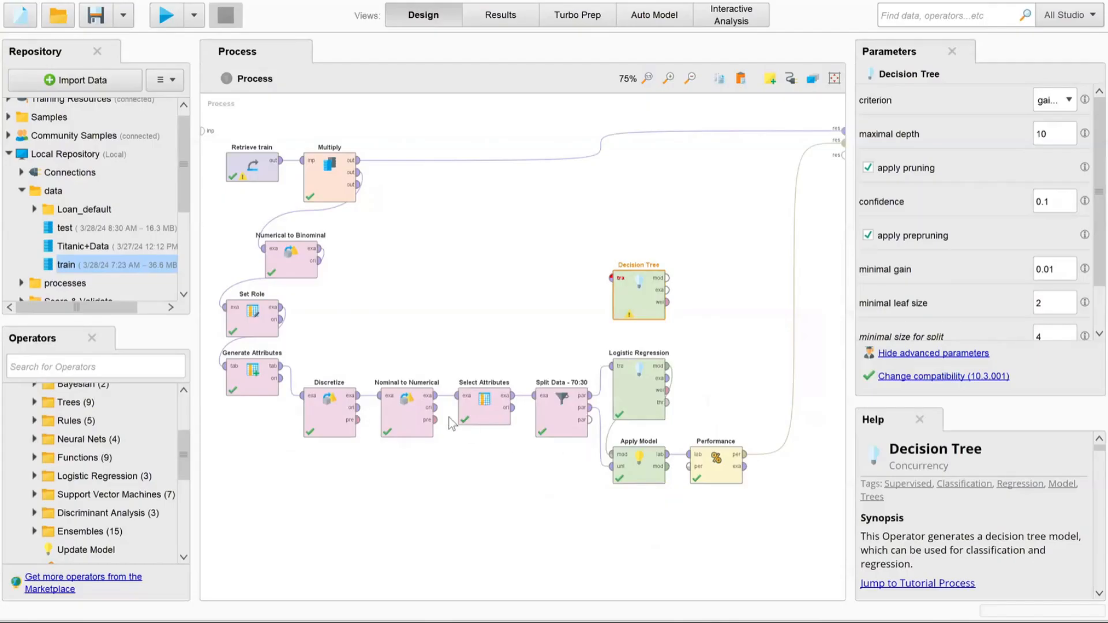
Step: Switch back to RapidMiner and examine the attribute subset chosen in the Select Attributes operator without changing it
left_click(487, 413)
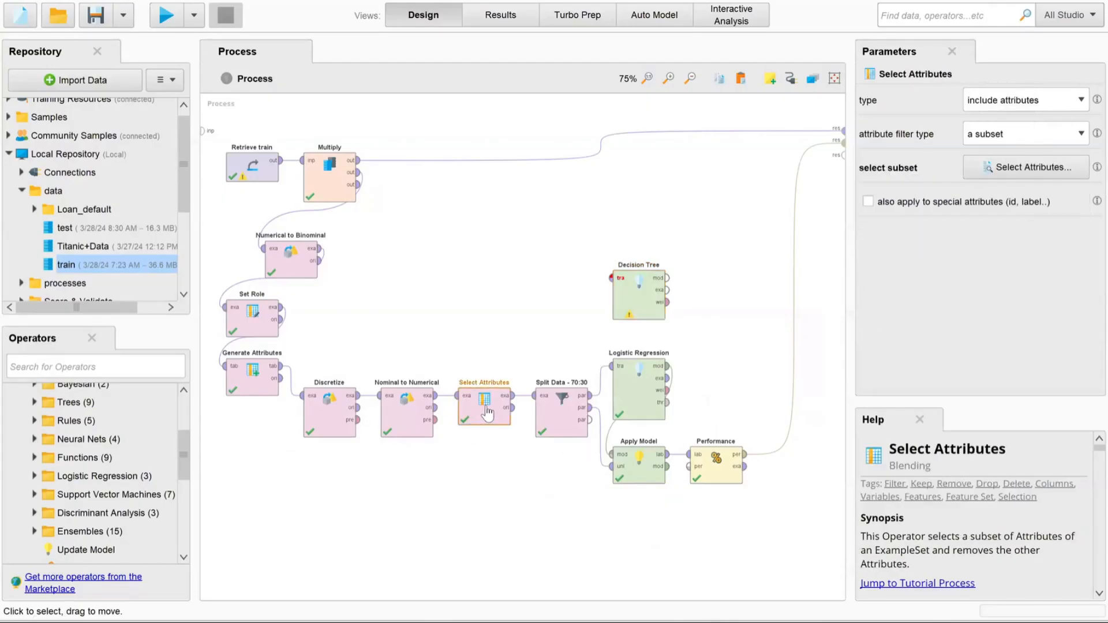
left_click(990, 169)
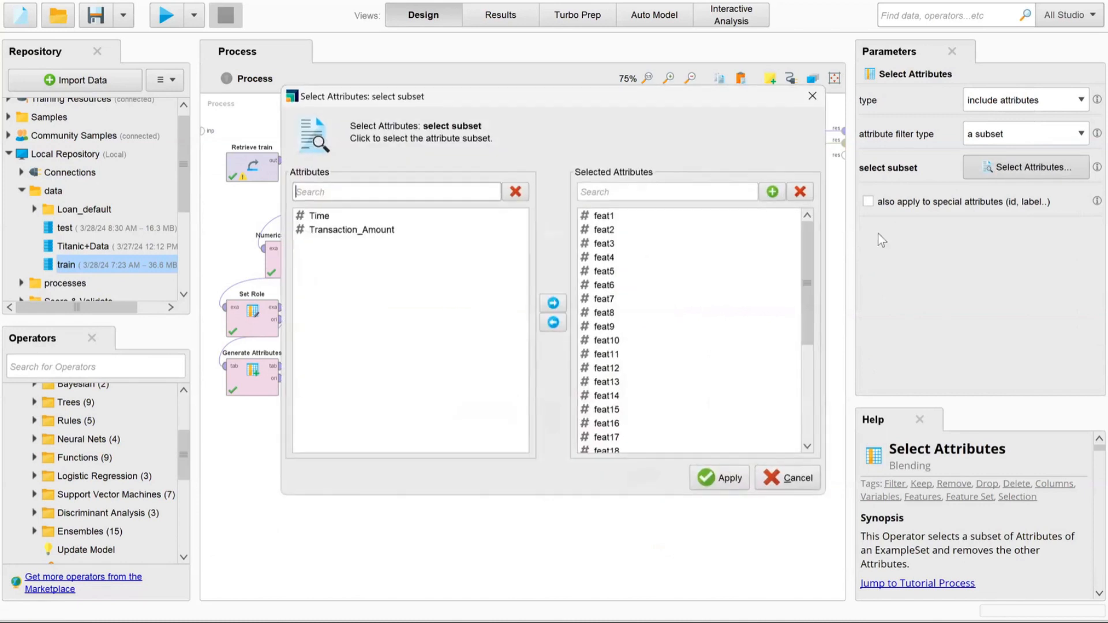
left_click(603, 216)
left_click(612, 271)
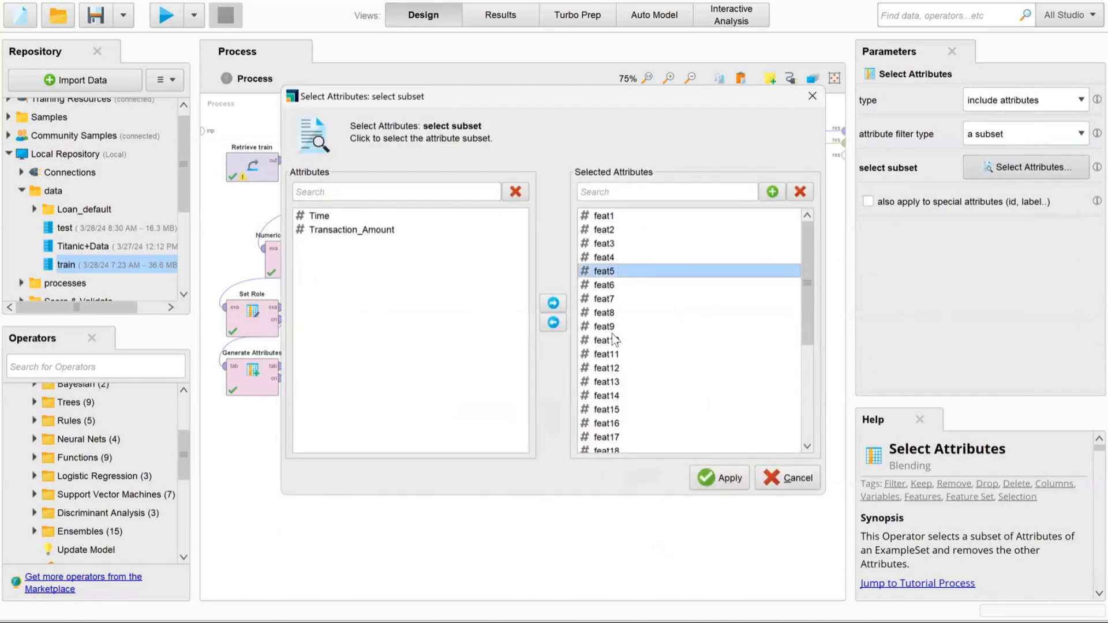
left_click(615, 341)
left_click(612, 273)
mouse_move(806, 270)
left_mouse_down()
mouse_move(798, 379)
mouse_move(809, 270)
left_mouse_up()
left_click(795, 483)
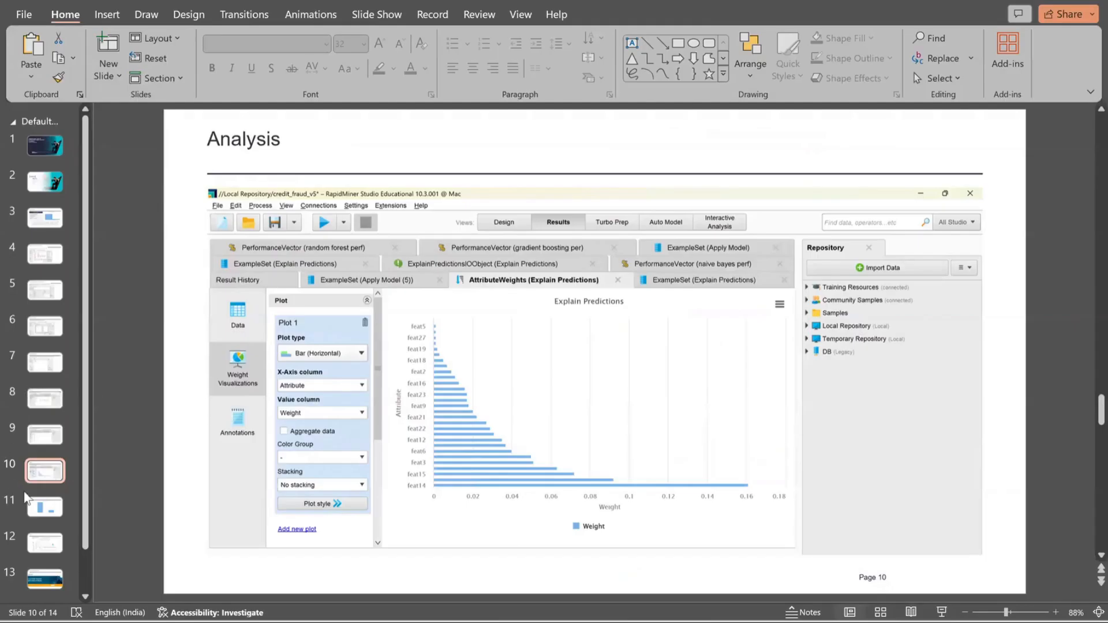
Step: Switch to the PowerPoint presentation and review the test set predictions chart on slide 11 and the Auto Model analysis on slide 12
left_click(42, 508)
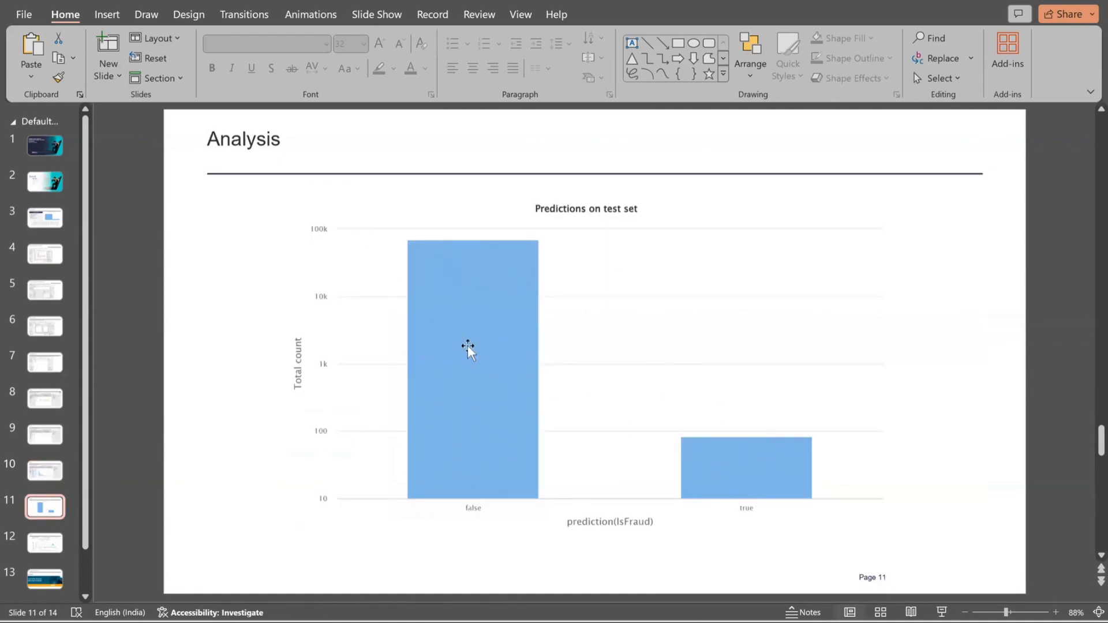
left_click(42, 545)
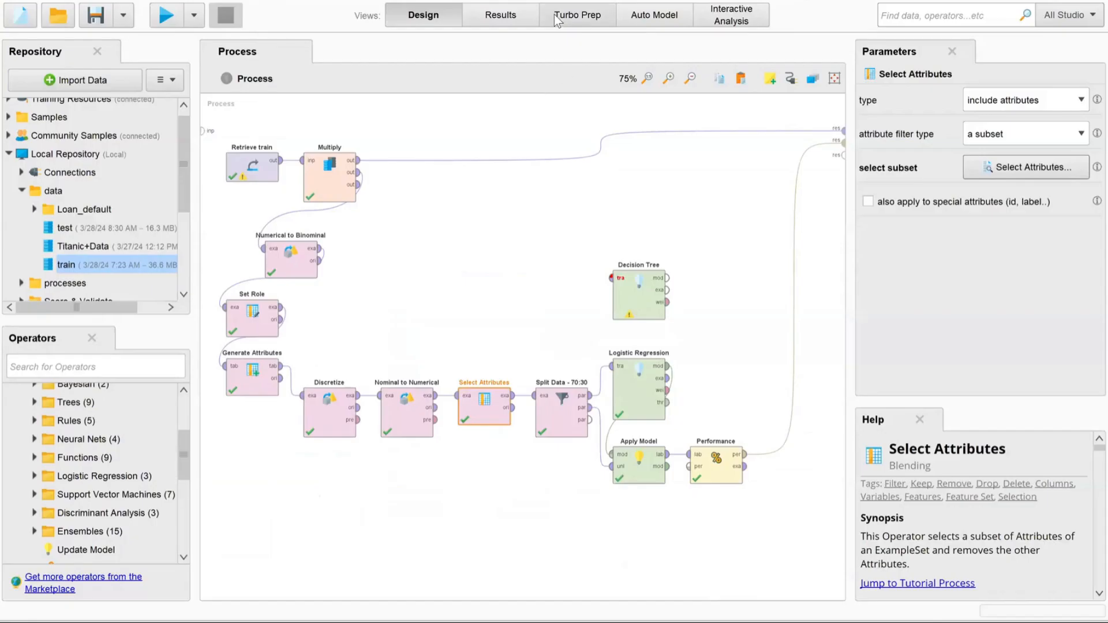
Step: Switch back to RapidMiner, send the train data from Turbo Prep to Auto Model and set up a prediction of the IsFraud column
left_click(578, 15)
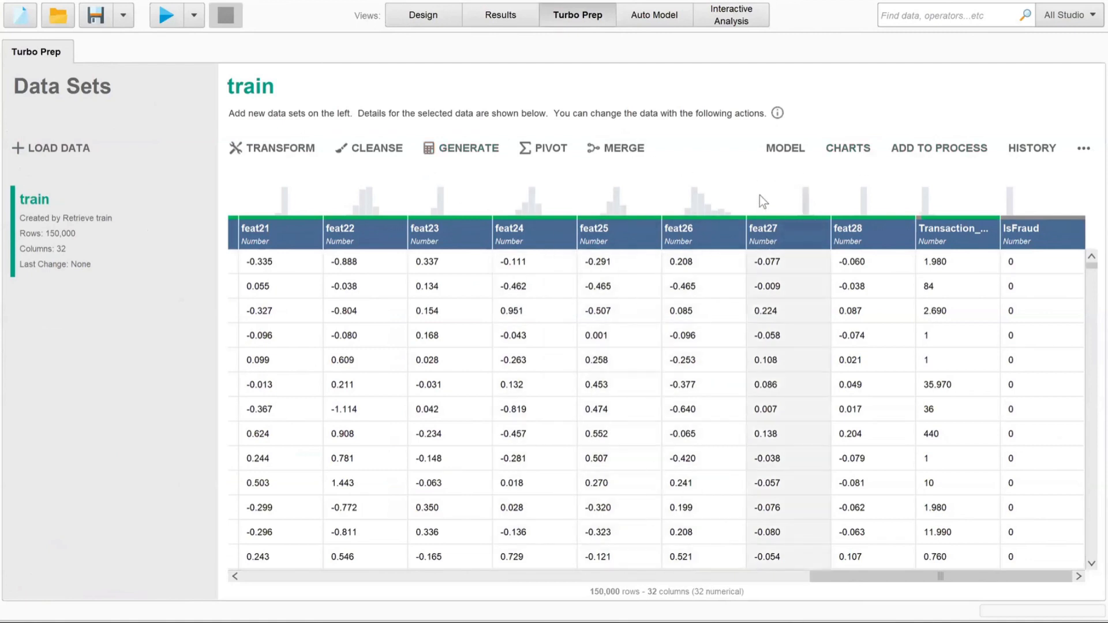
left_click(784, 149)
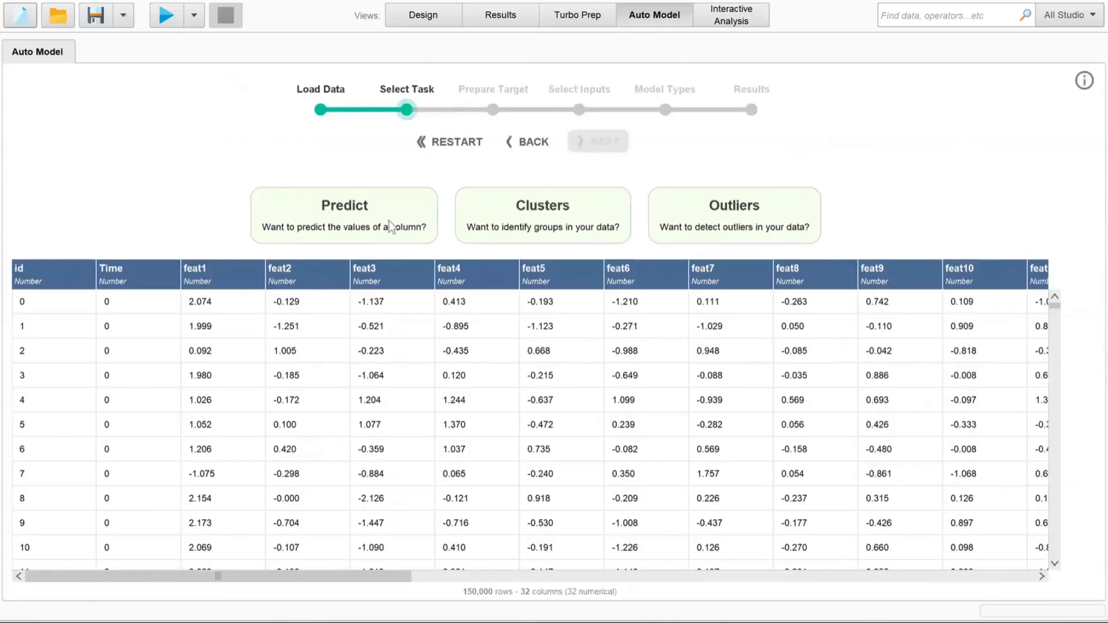
left_click(326, 203)
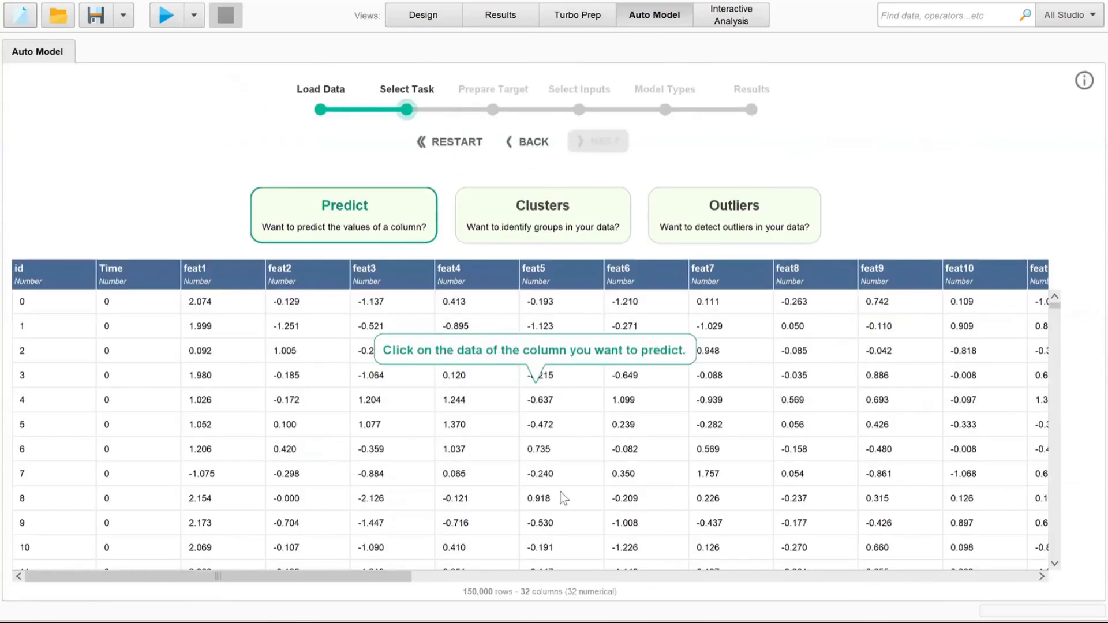
left_click(1039, 576)
left_click(811, 577)
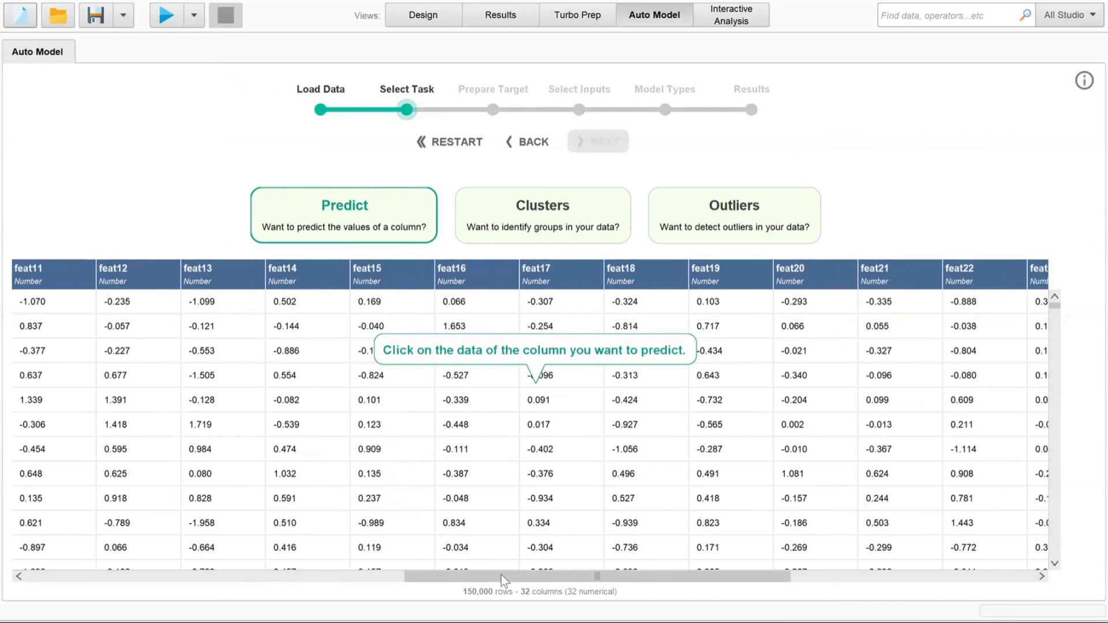
left_click_drag(501, 575, 895, 574)
left_click(1019, 267)
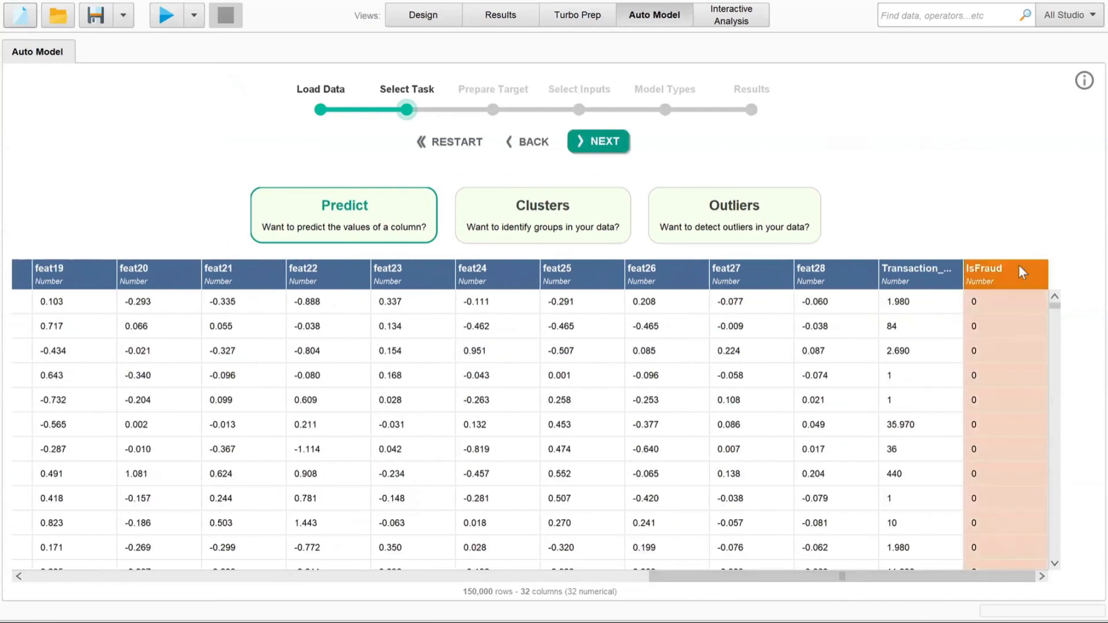
left_click(603, 144)
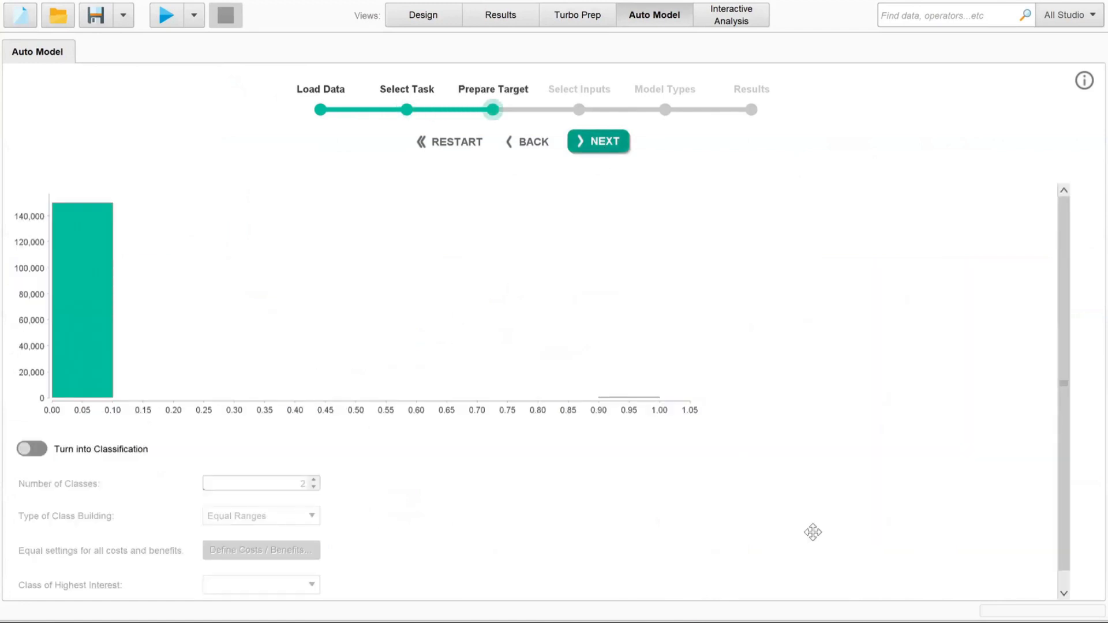
Step: Turn the prediction target into a classification with 2 classes and select all input columns for the models
left_click(44, 448)
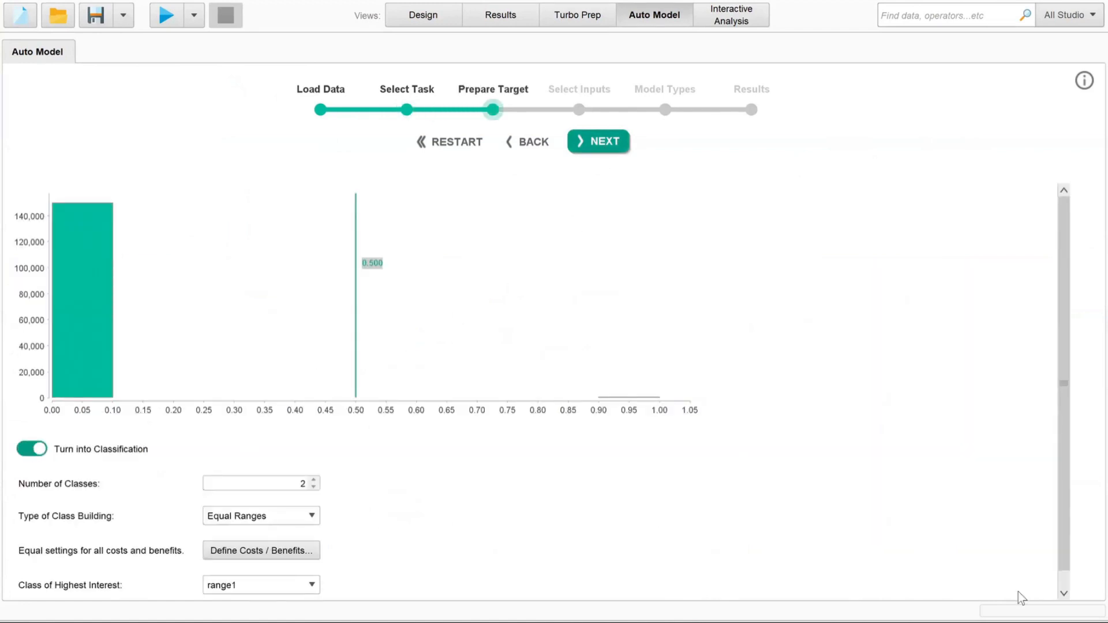
left_click(607, 140)
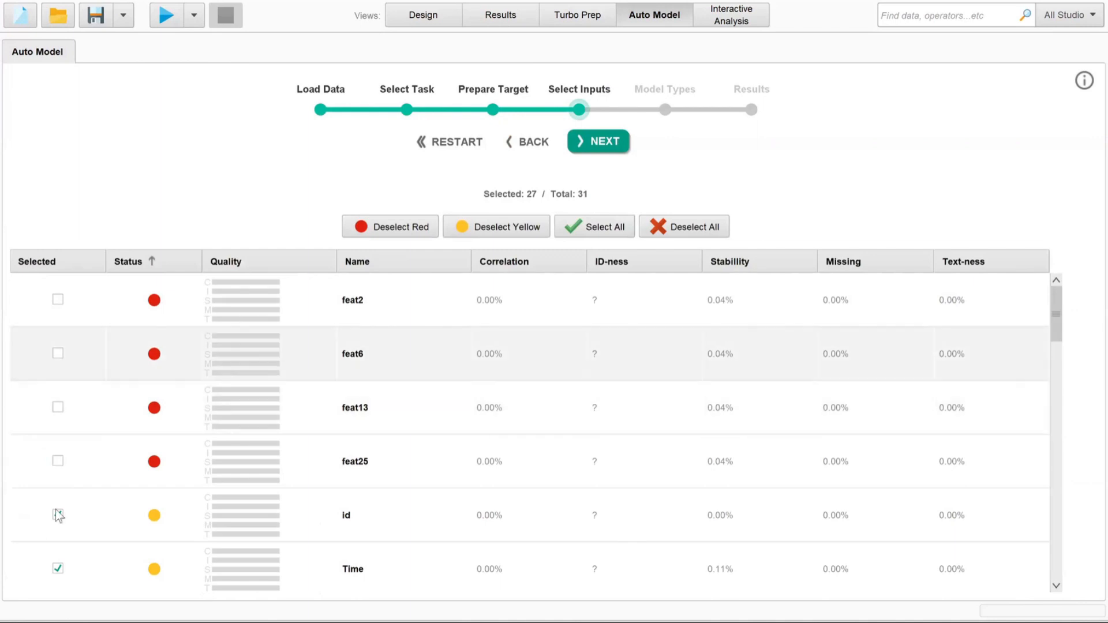
left_click(605, 227)
left_click(604, 145)
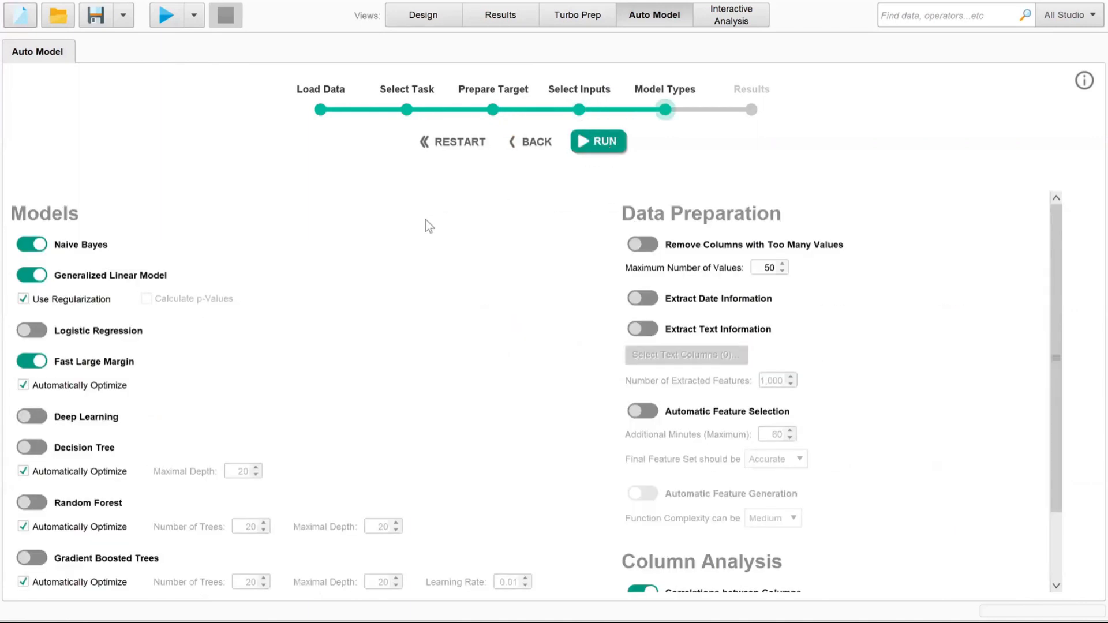
Step: Look through the Auto Model model types and toggle the Deep Learning model
scroll(75, 375, "down", 2)
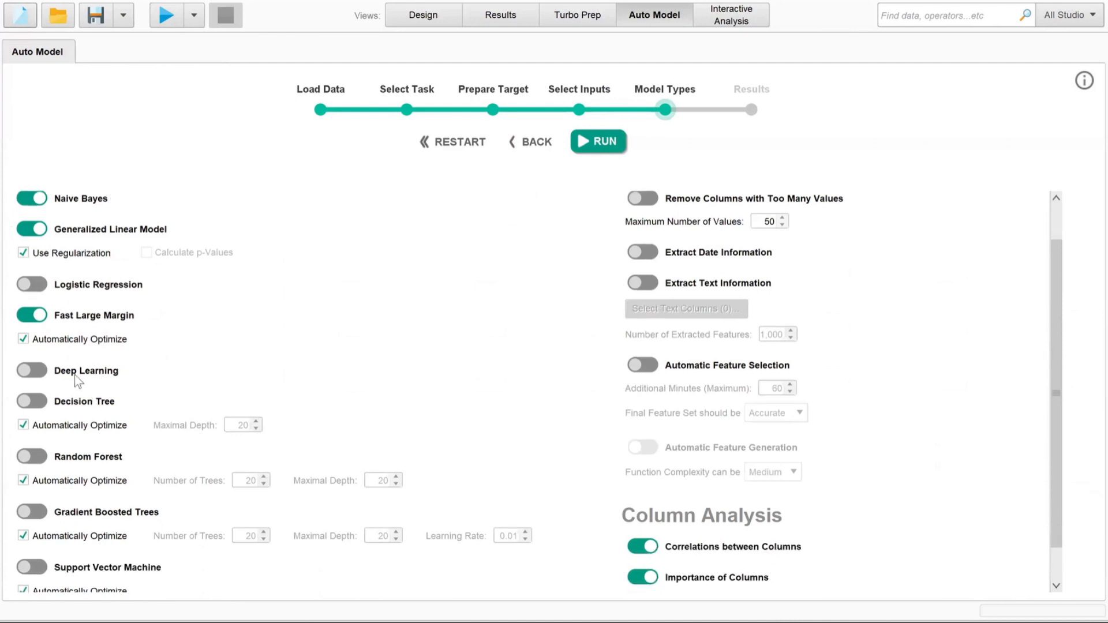
left_click(40, 378)
left_click(38, 372)
left_click(40, 370)
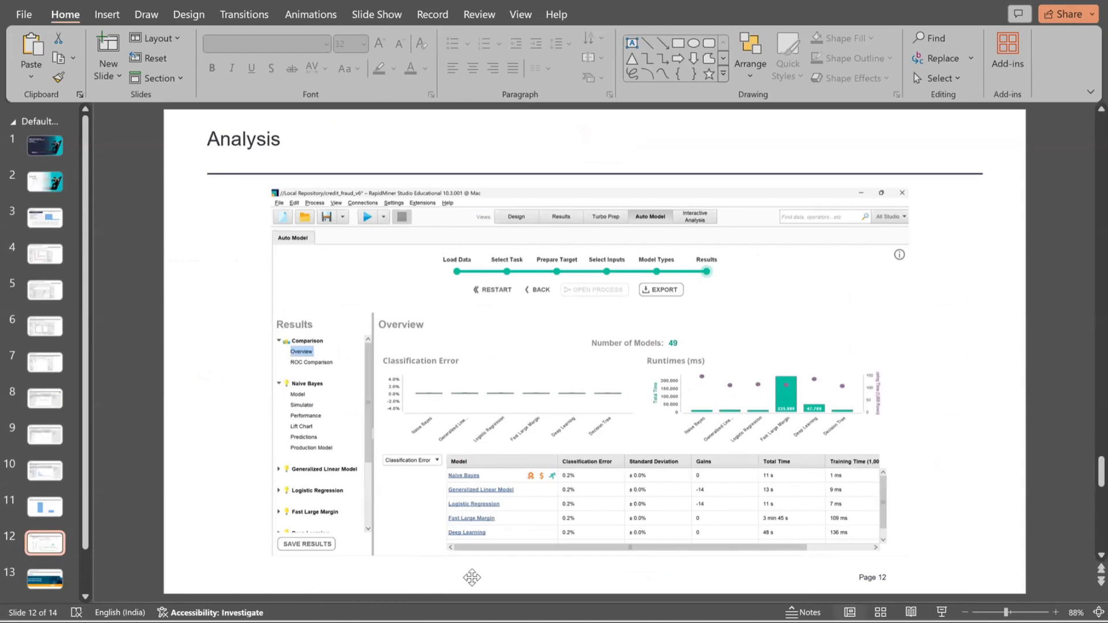
Step: Switch to the PowerPoint presentation and review the Auto Model results on slide 12 and the getting started information on slide 13
scroll(477, 348, "down", 1)
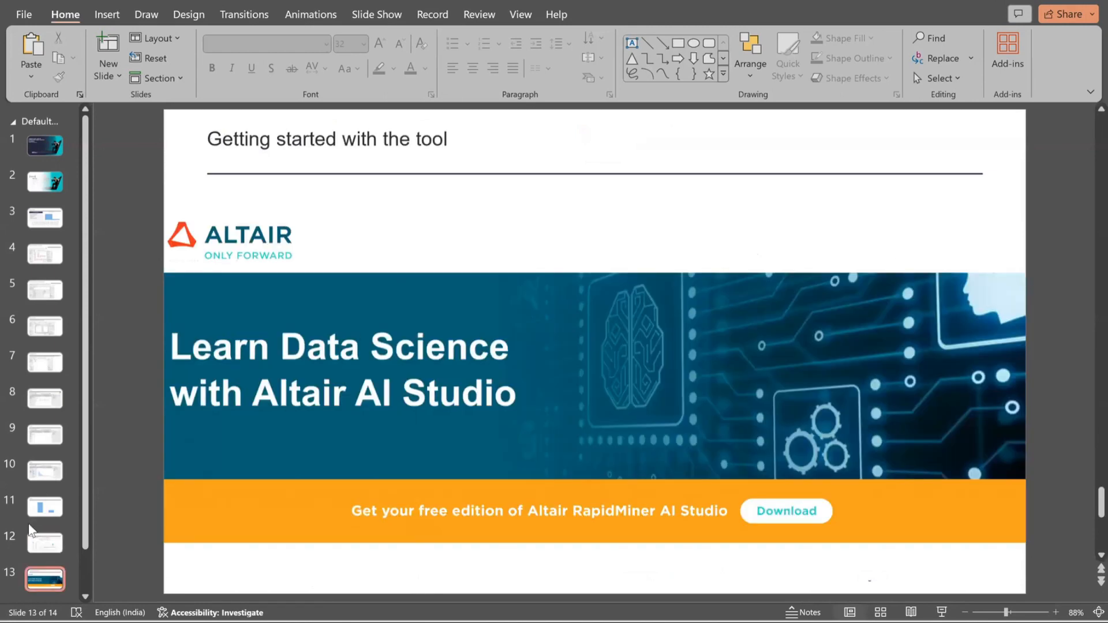
left_click(45, 544)
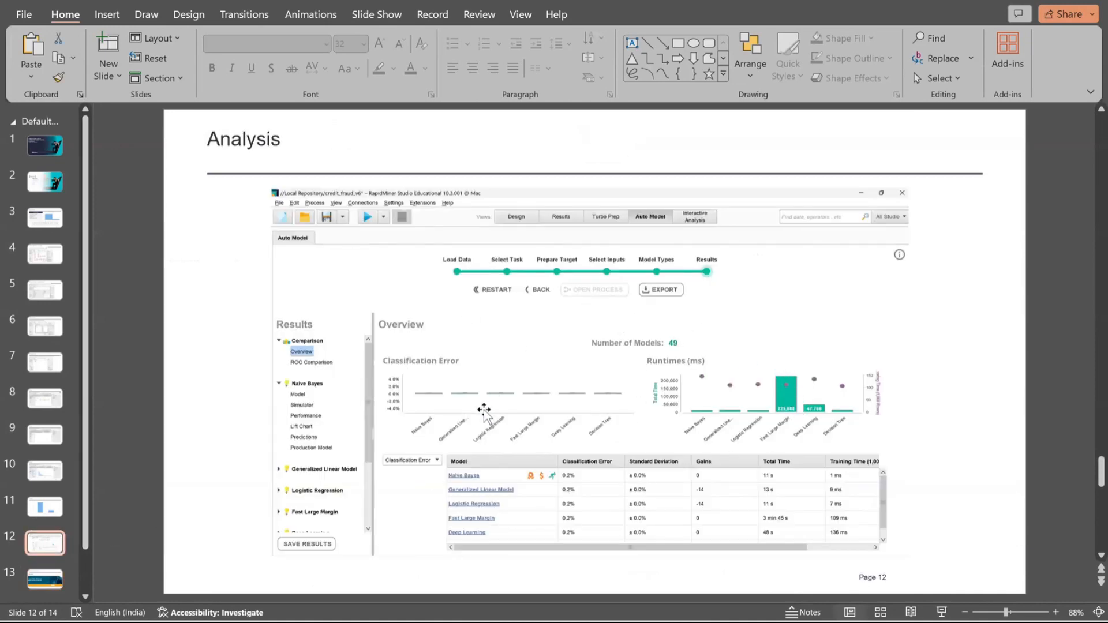
scroll(45, 560, "down", 1)
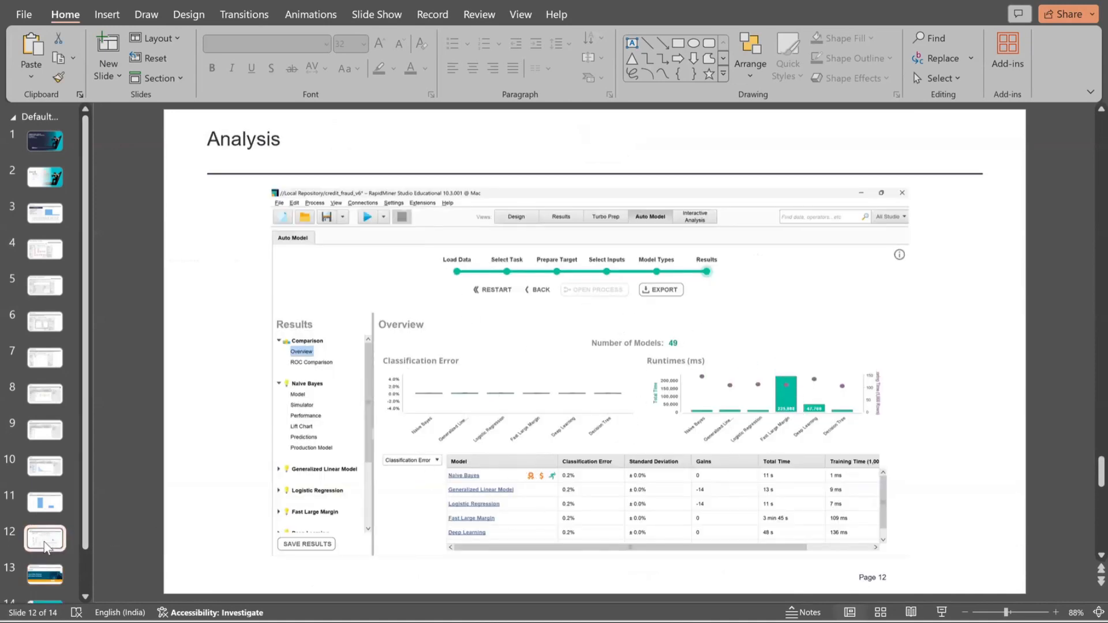
left_click(45, 557)
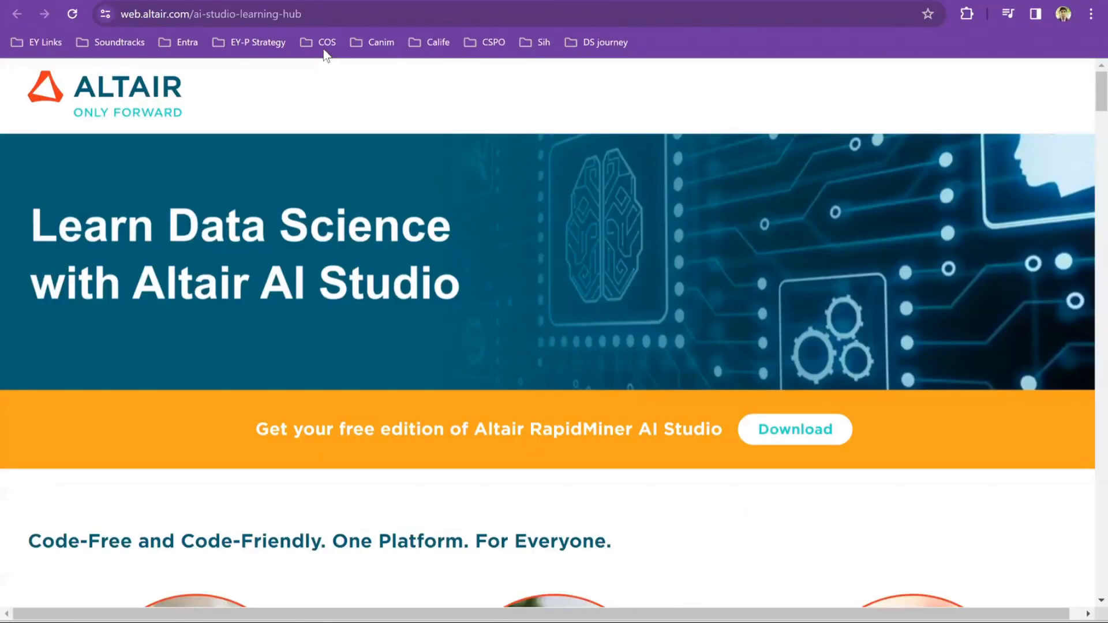
Step: Switch to the browser and highlight the web address of the Altair AI Studio learning hub page
left_click(350, 17)
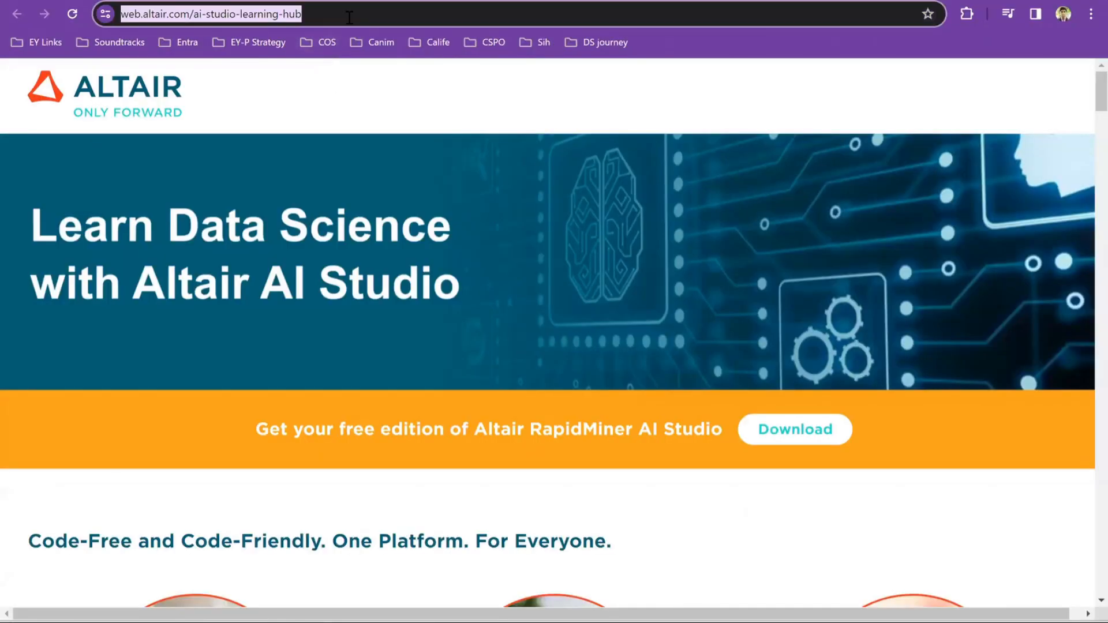
left_click(471, 560)
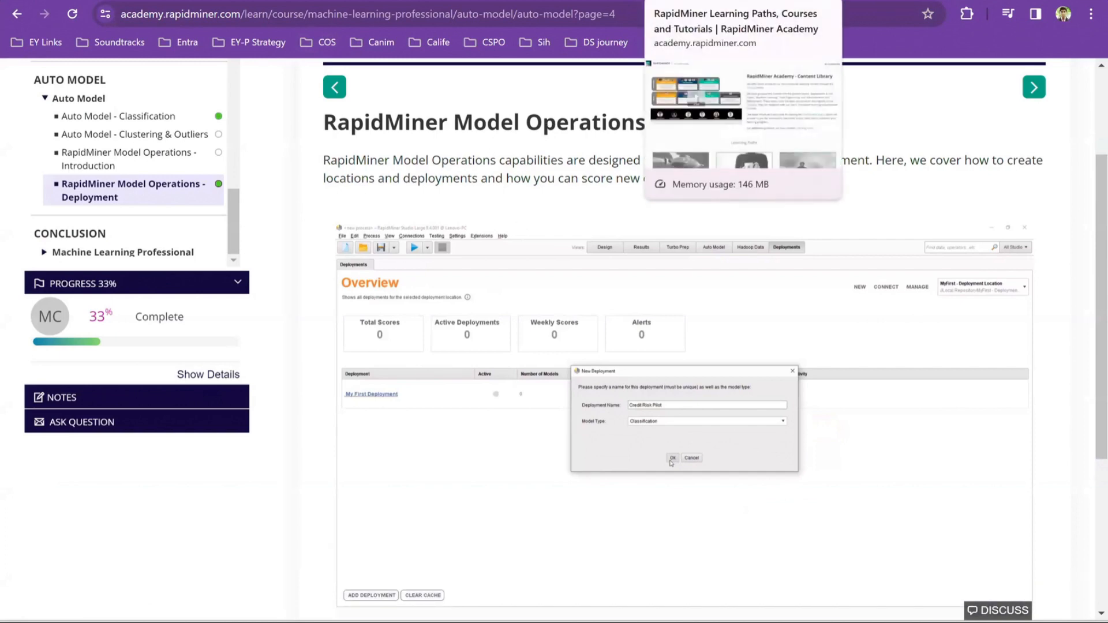
Step: Switch to the RapidMiner Academy machine learning professional course and browse its lesson list from the introduction to supervised learning
scroll(266, 241, "up", 2)
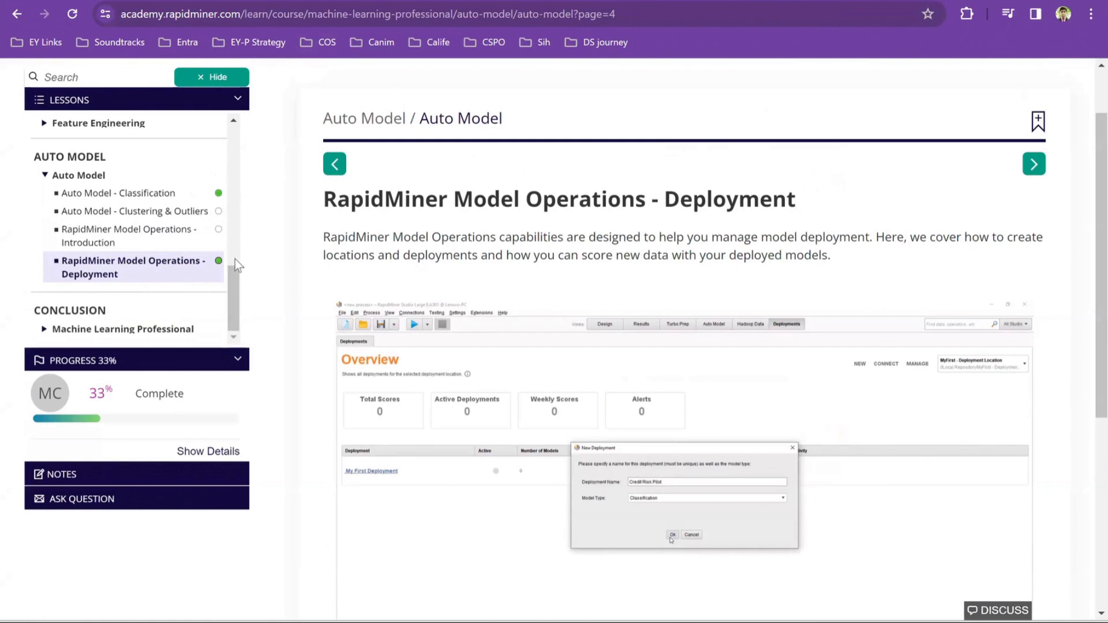
left_click_drag(234, 259, 236, 143)
scroll(123, 266, "down", 2)
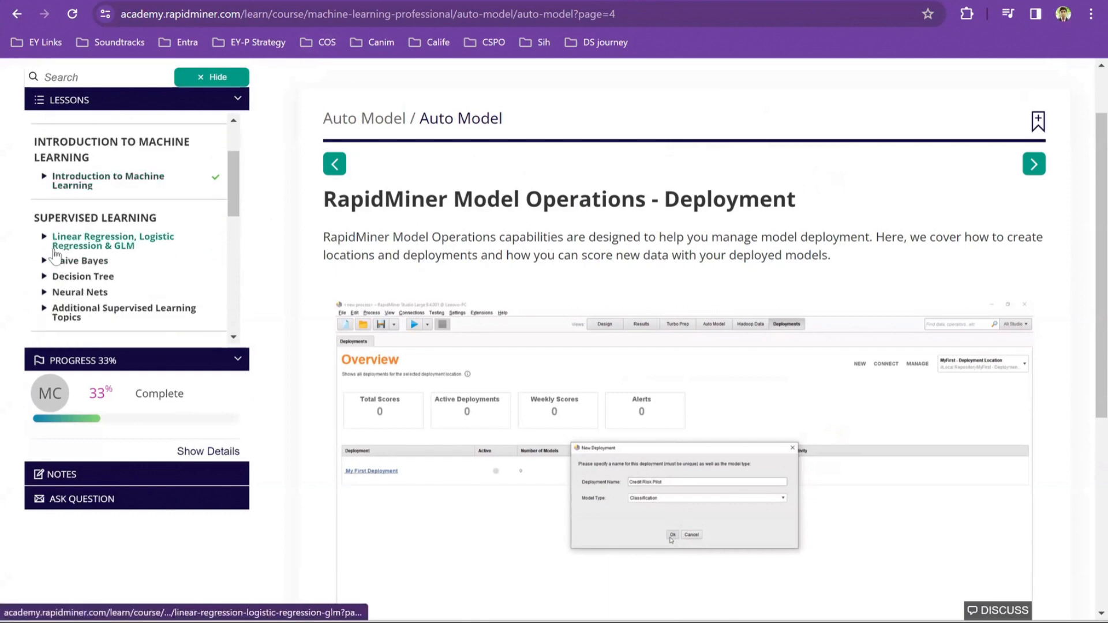
scroll(49, 243, "down", 1)
scroll(42, 220, "up", 3)
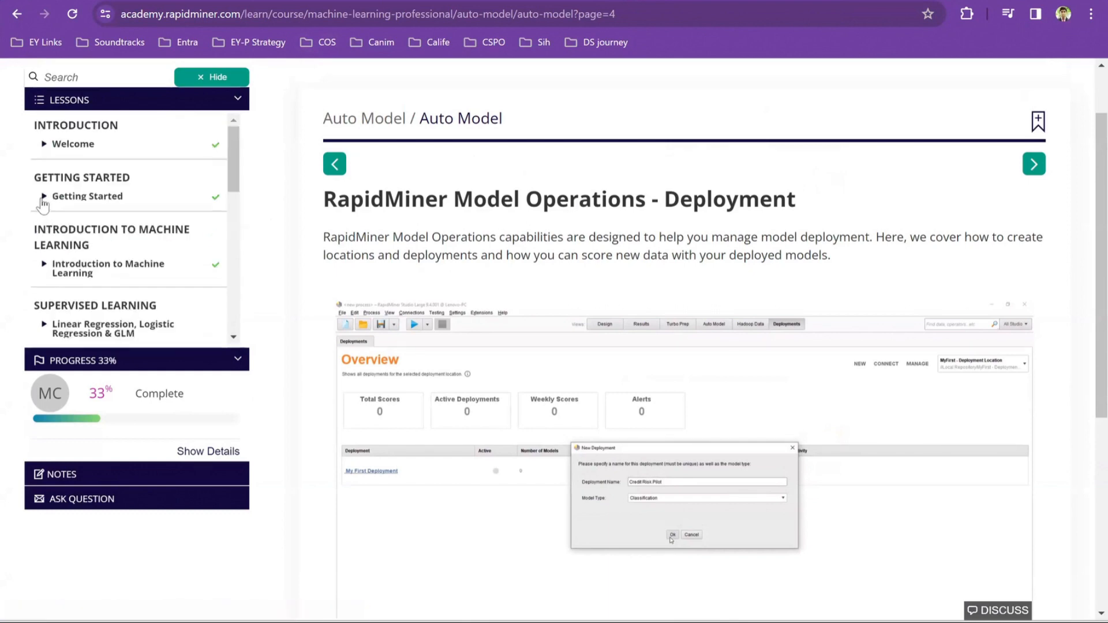
Step: Expand the Getting Started and Introduction to Machine Learning lessons and review the topics down to Auto Model and the conclusion
left_click(43, 201)
left_click(43, 201)
left_click(45, 199)
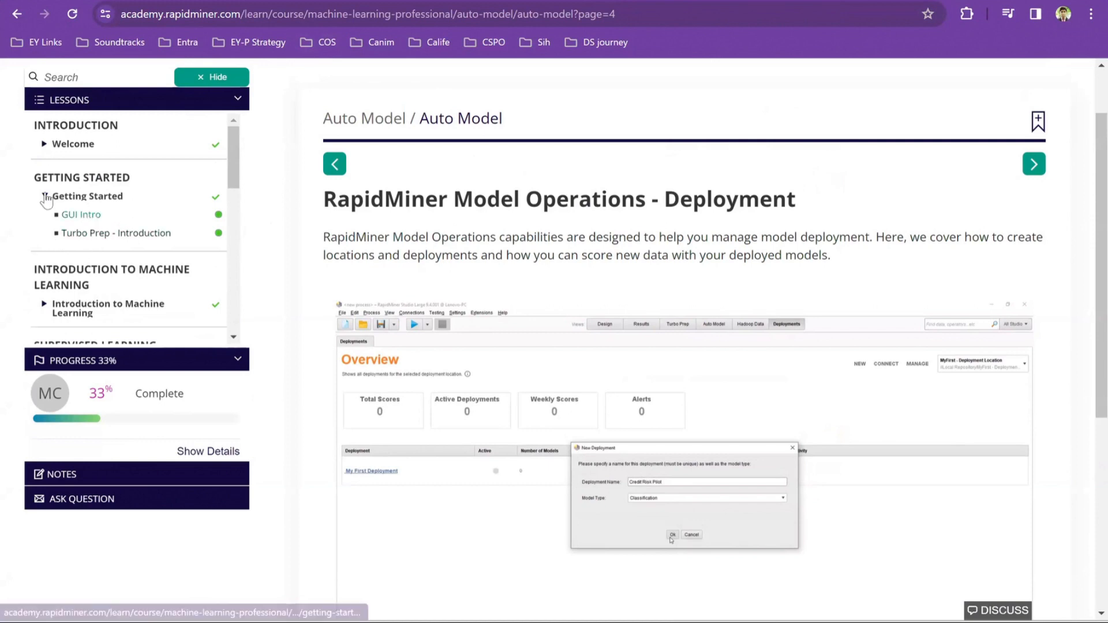
left_click(44, 197)
left_click(37, 266)
scroll(102, 258, "down", 3)
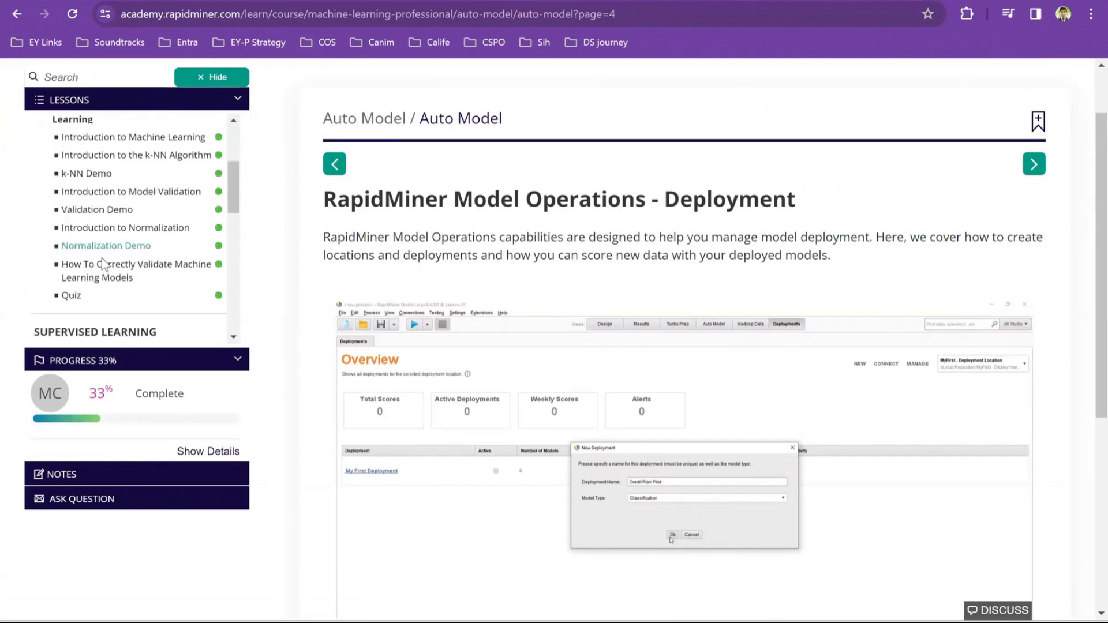
scroll(117, 246, "down", 2)
scroll(118, 246, "up", 2)
scroll(111, 255, "down", 5)
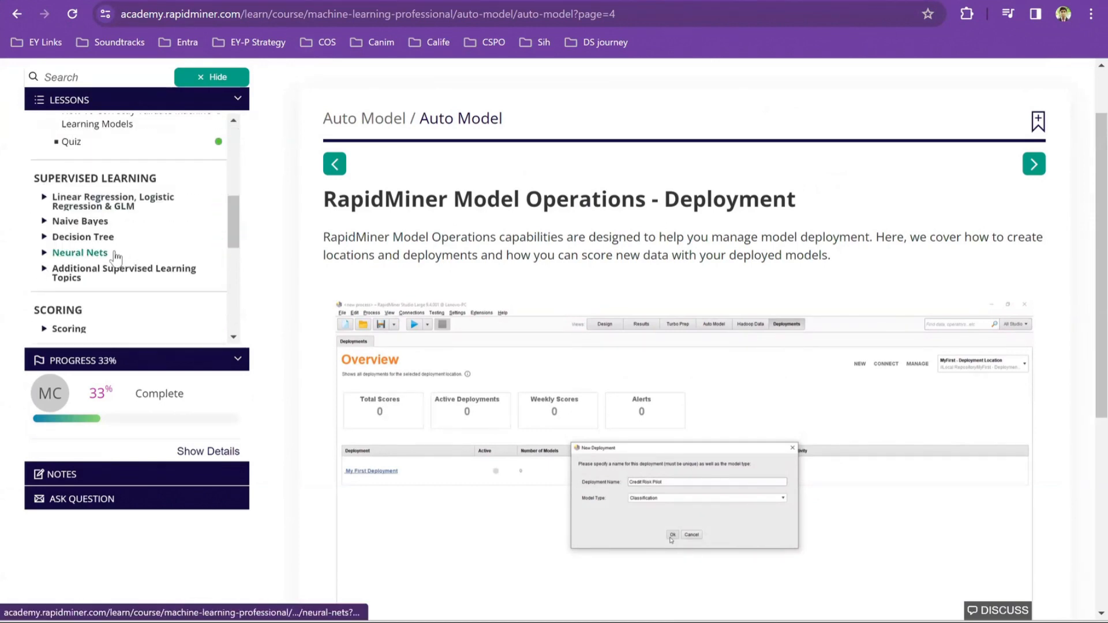
scroll(95, 279, "down", 3)
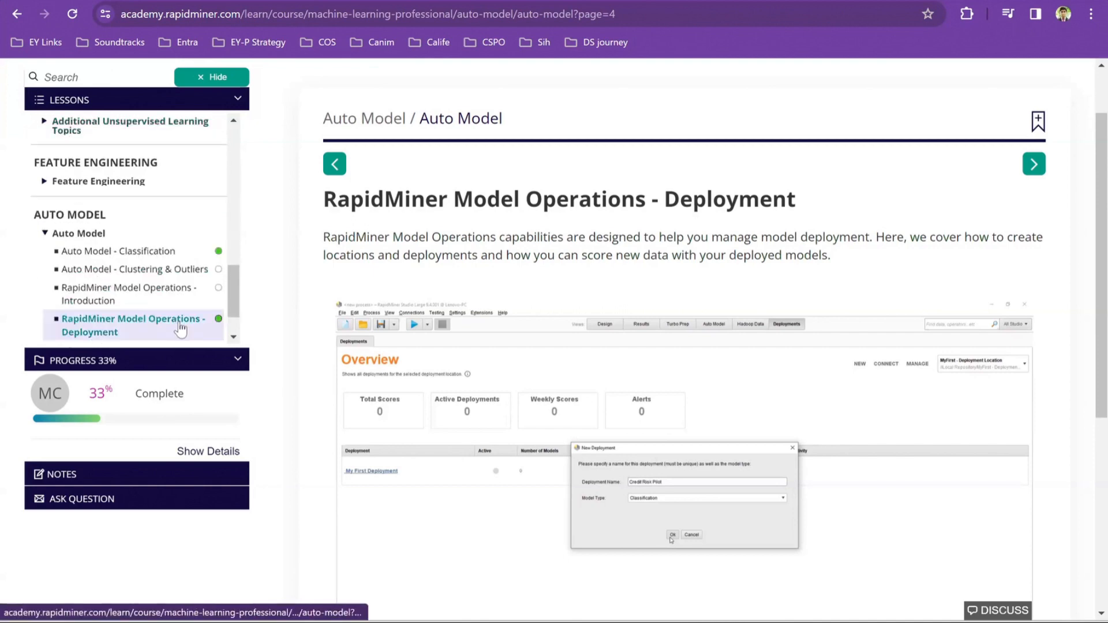
left_click_drag(233, 312, 237, 332)
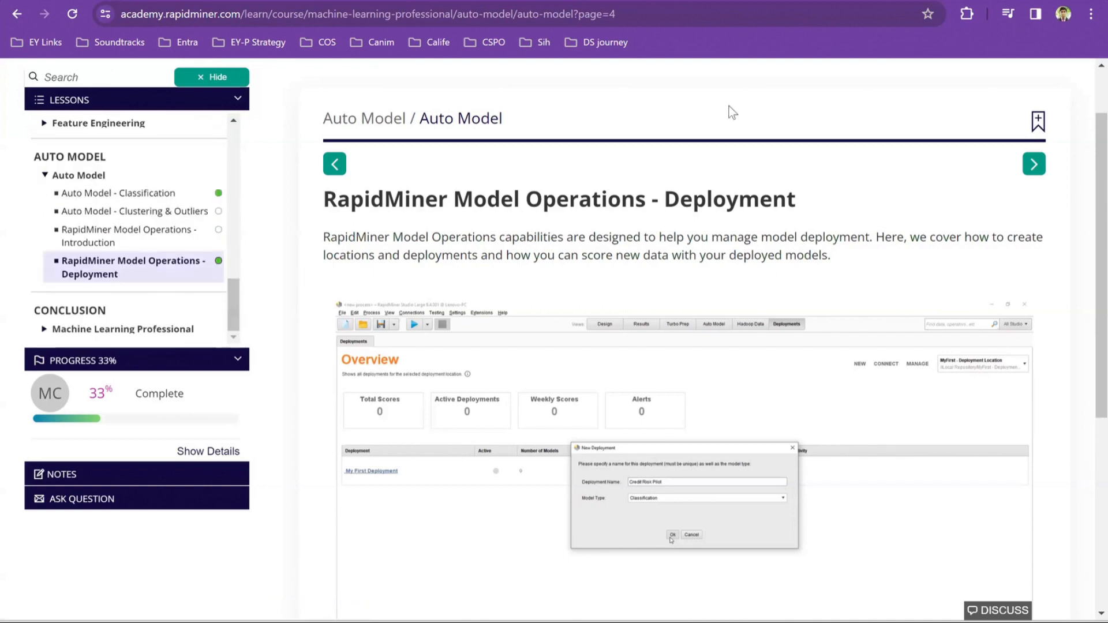
Step: Go to the RapidMiner Academy content library and look through the learning paths and further content it offers
key("alt+Left")
scroll(585, 358, "down", 4)
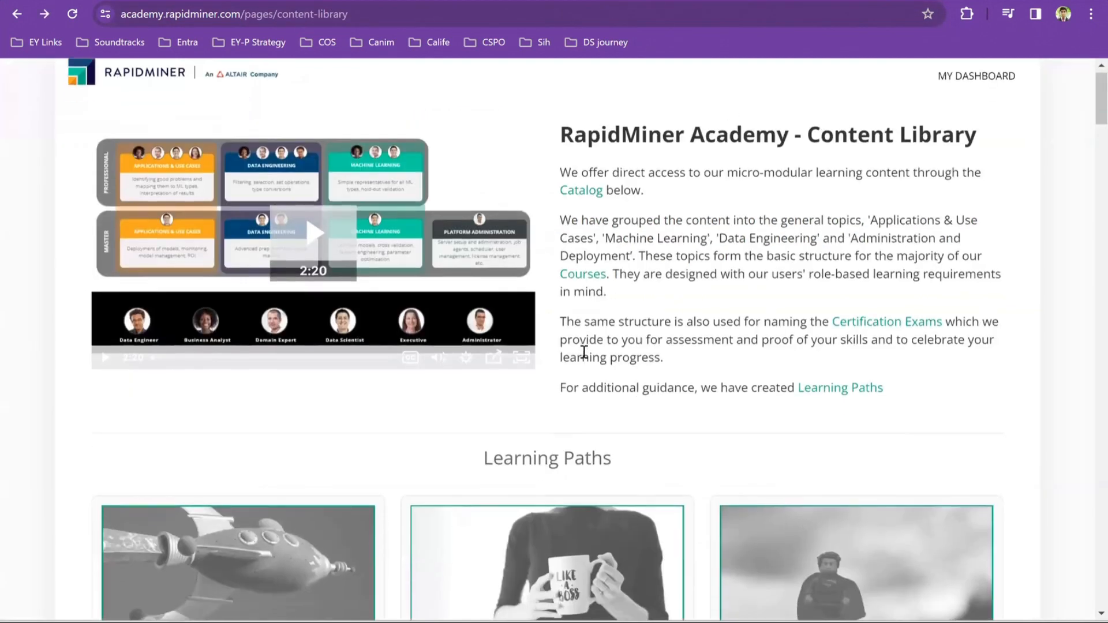
scroll(585, 358, "down", 4)
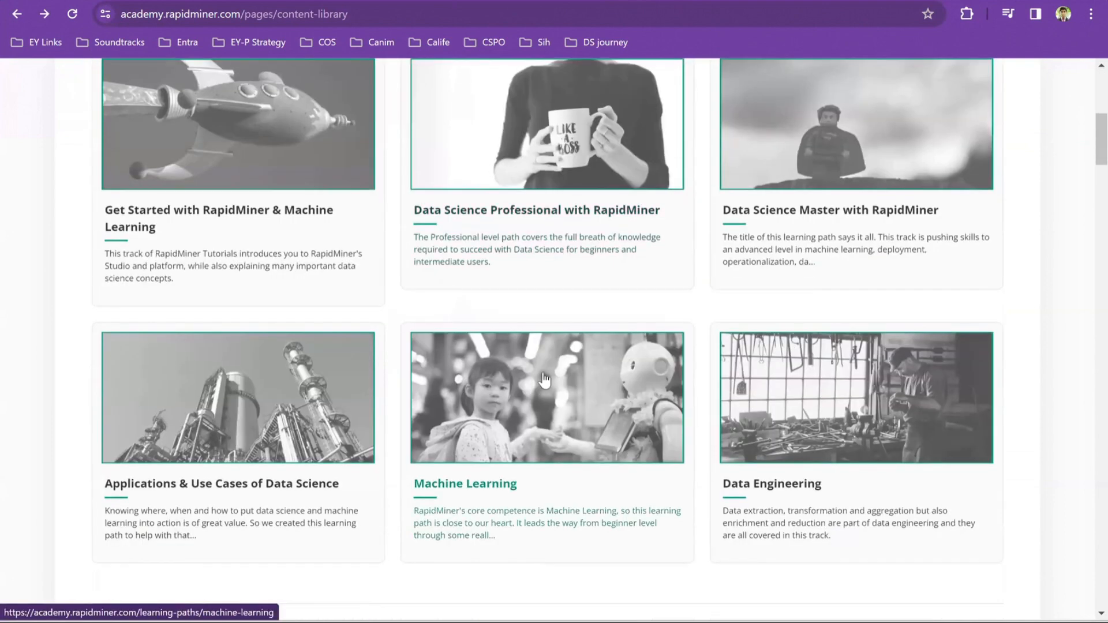
scroll(406, 342, "down", 6)
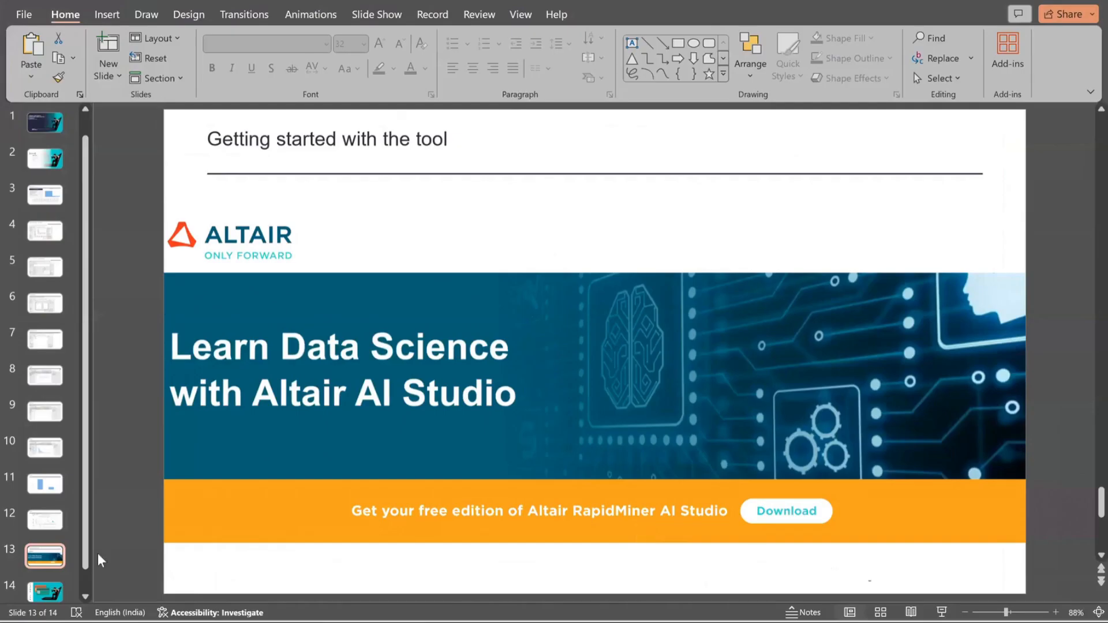
Step: Switch to the PowerPoint presentation and show the closing thank-you slide 14
scroll(44, 560, "down", 1)
left_click(42, 571)
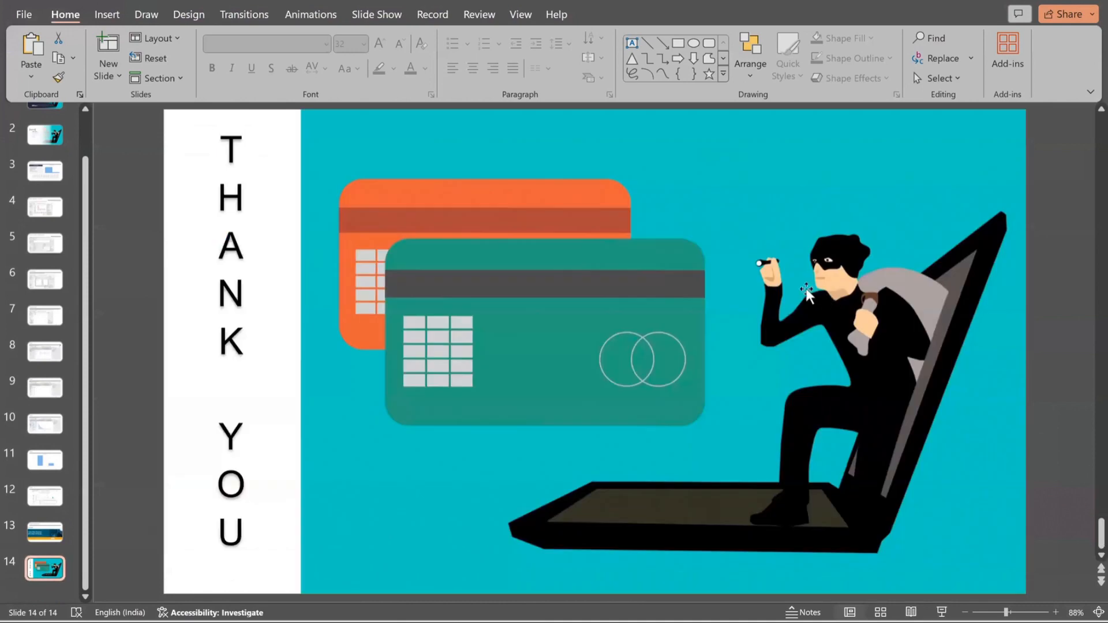